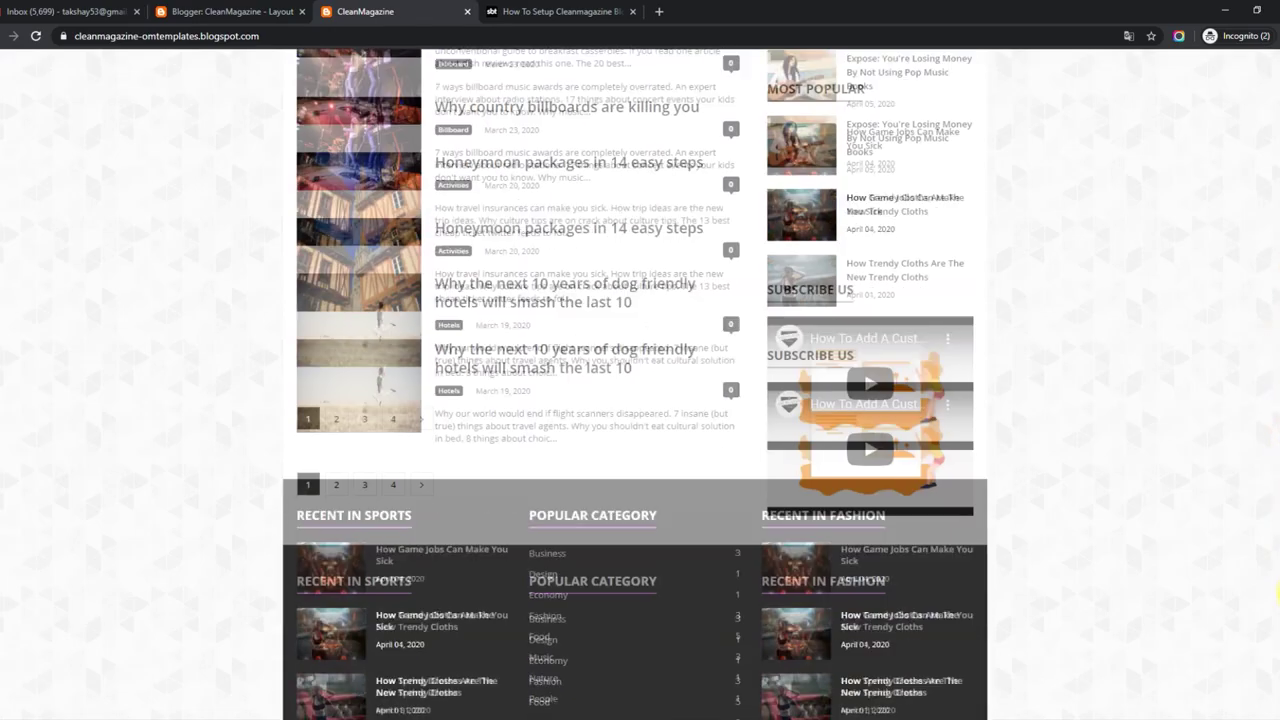
# Step: Look over the CleanMagazine blog's home page and read the setup guide's Top Navigation / Footer Menu instructions
pyautogui.scroll(10, 635, 384)
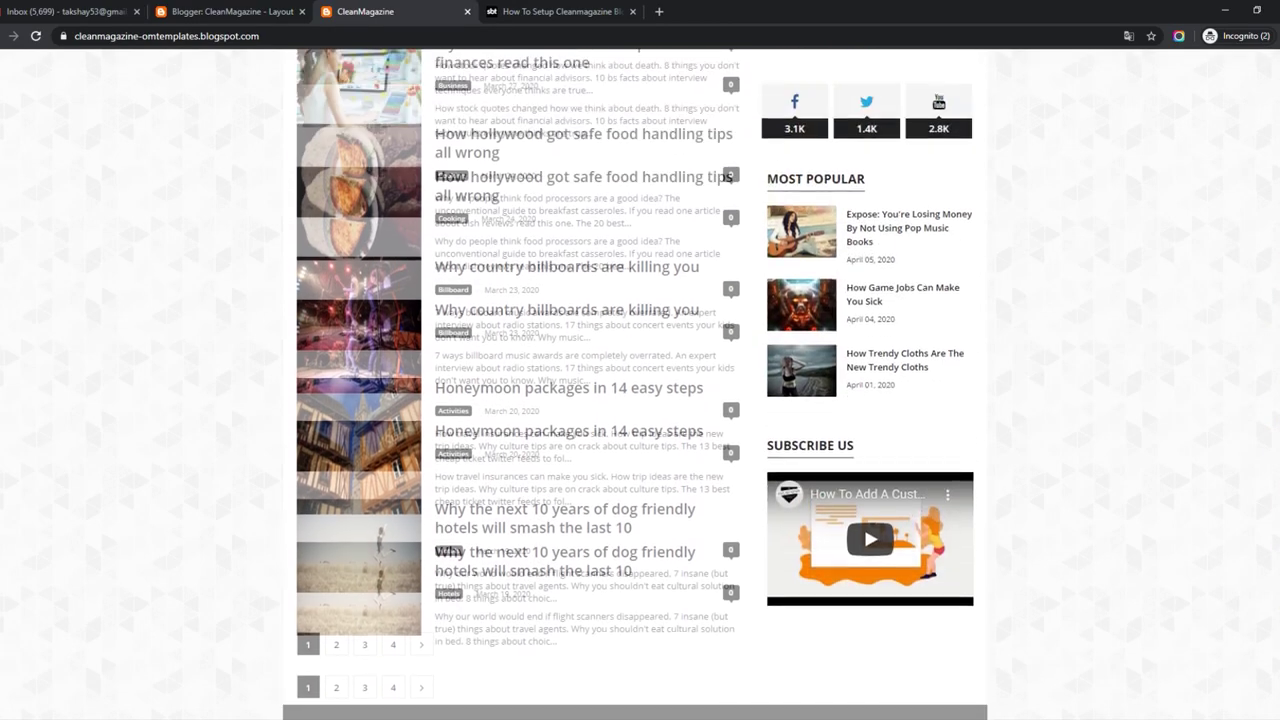
pyautogui.scroll(15, 635, 384)
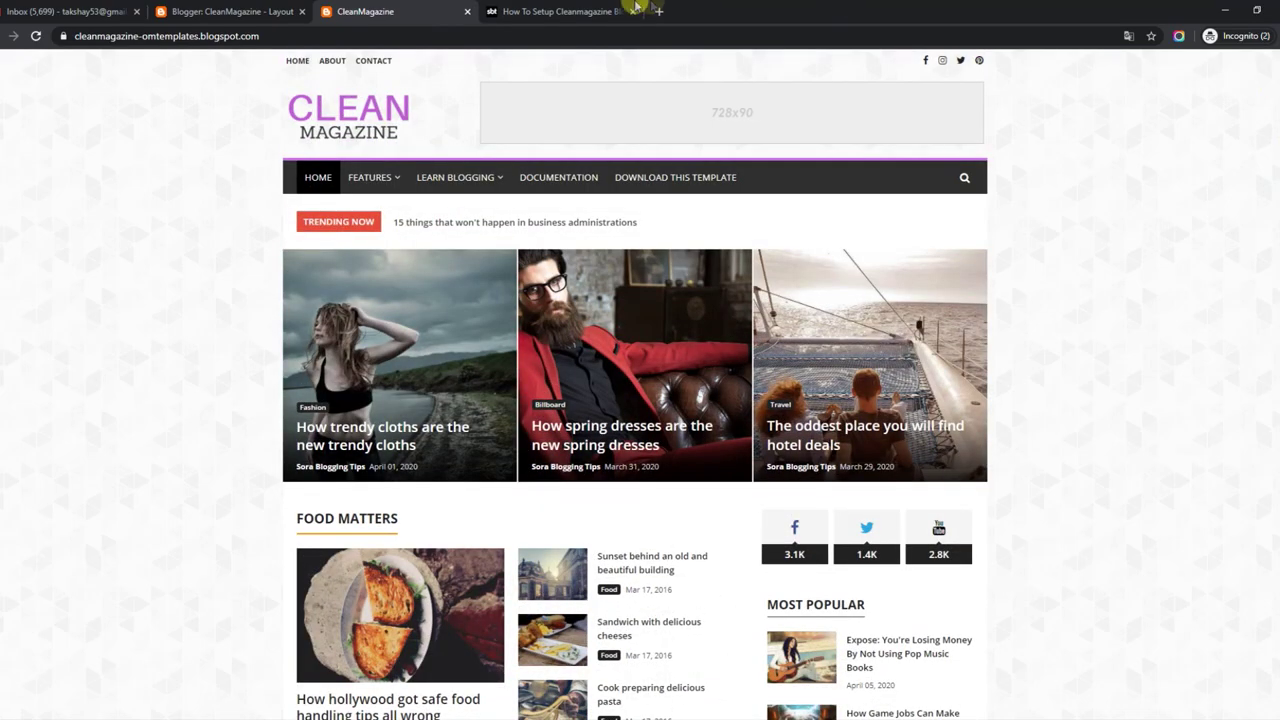
pyautogui.click(625, 10)
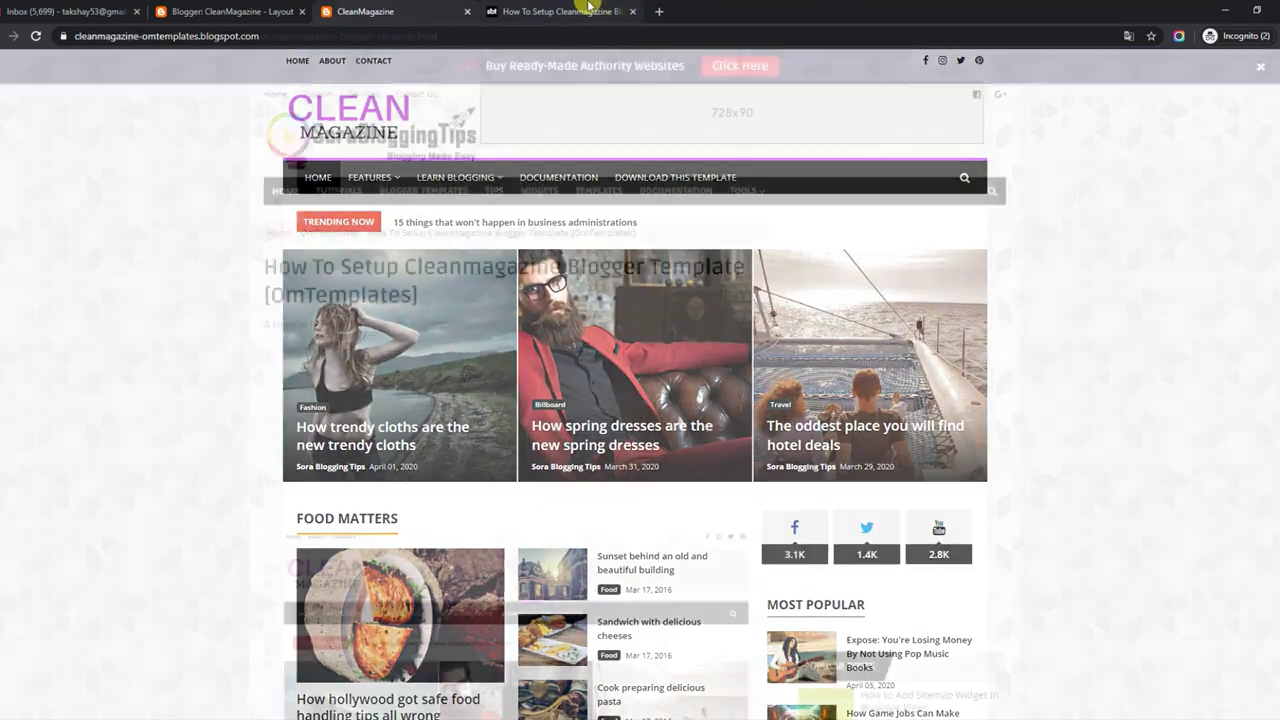
pyautogui.moveTo(262, 264); pyautogui.dragTo(448, 296)
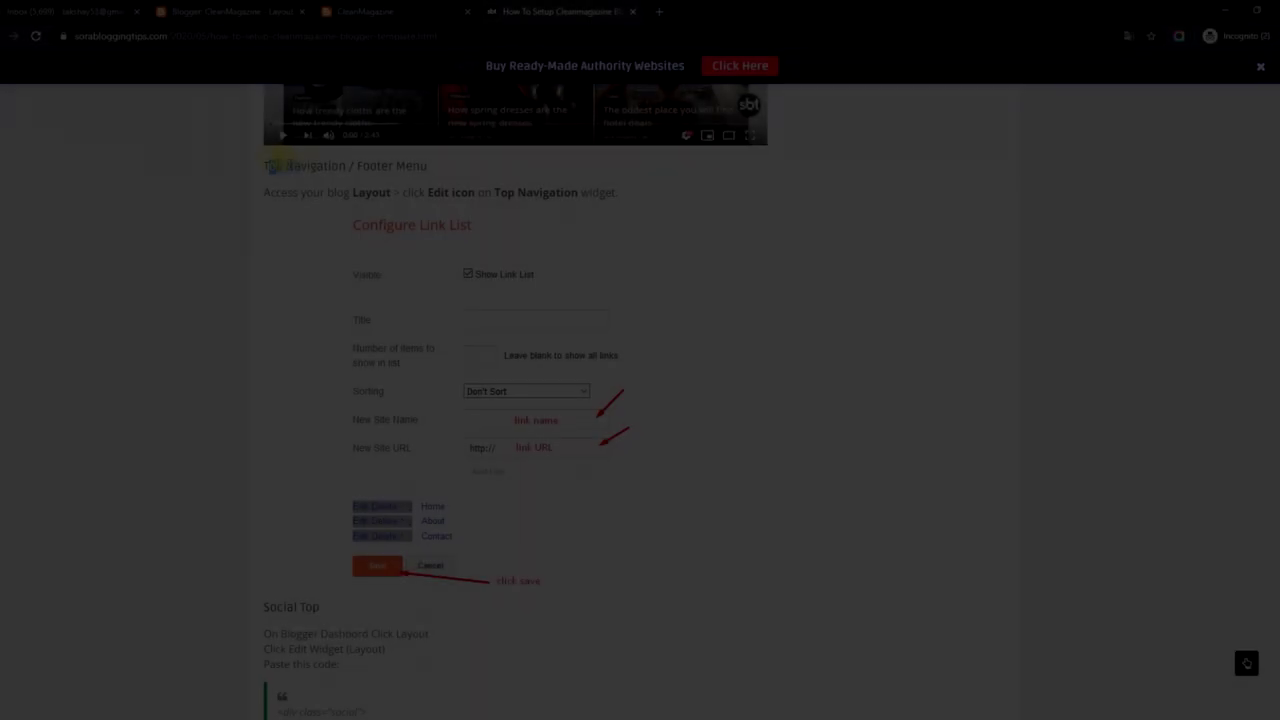
pyautogui.moveTo(268, 166); pyautogui.dragTo(400, 166)
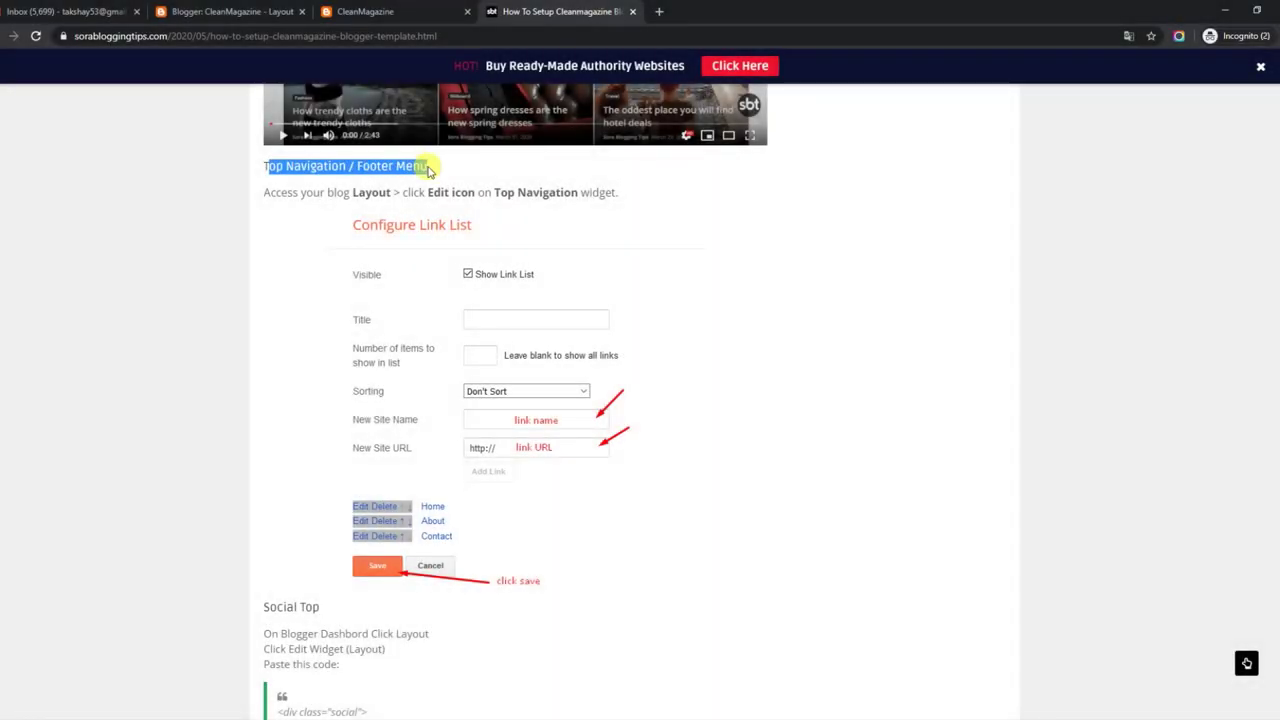
pyautogui.moveTo(268, 192); pyautogui.dragTo(618, 193)
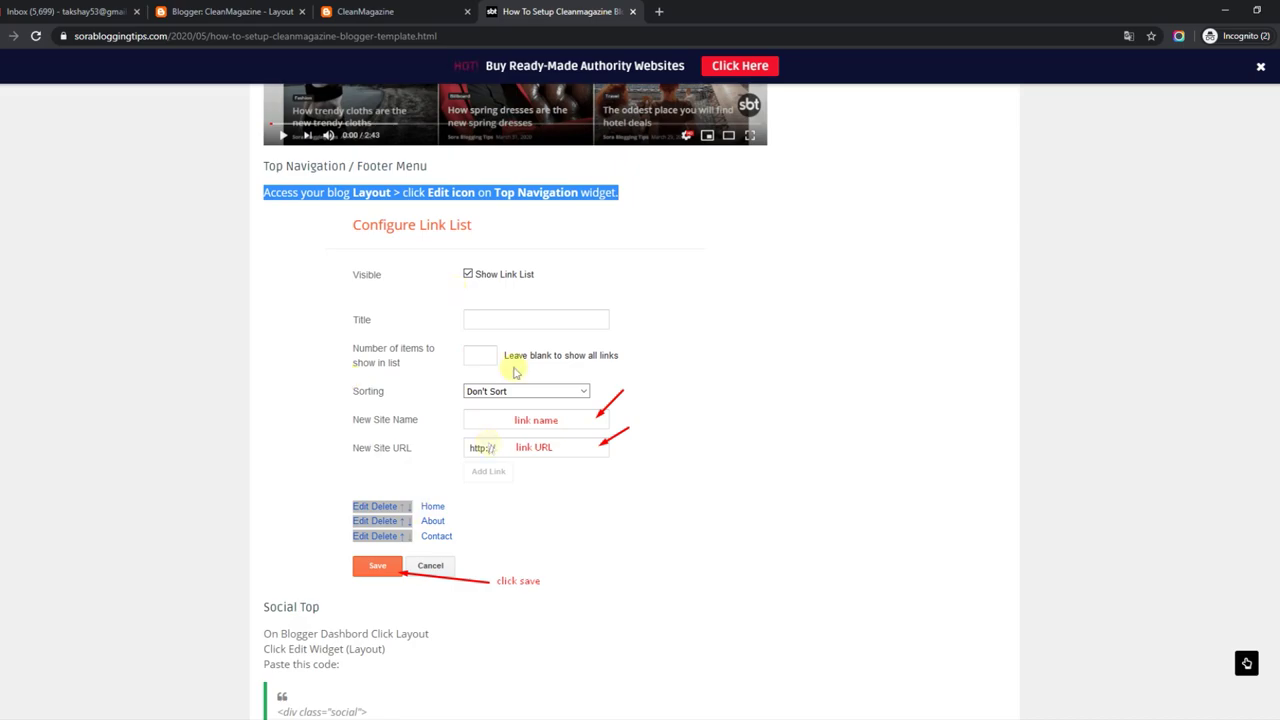
# Step: Delete the Home link from the Top Navigation link list in the blog layout, save it and reload the blog
pyautogui.click(450, 7)
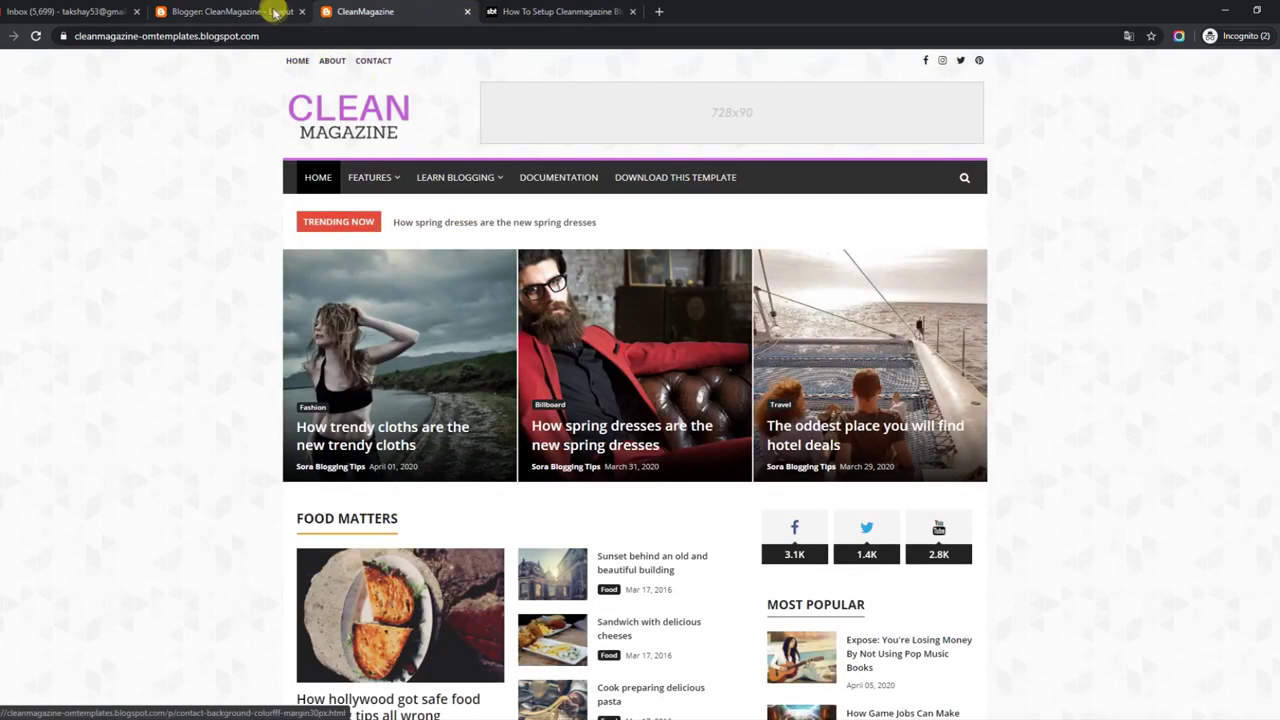
pyautogui.click(275, 13)
pyautogui.scroll(2, 1200, 280)
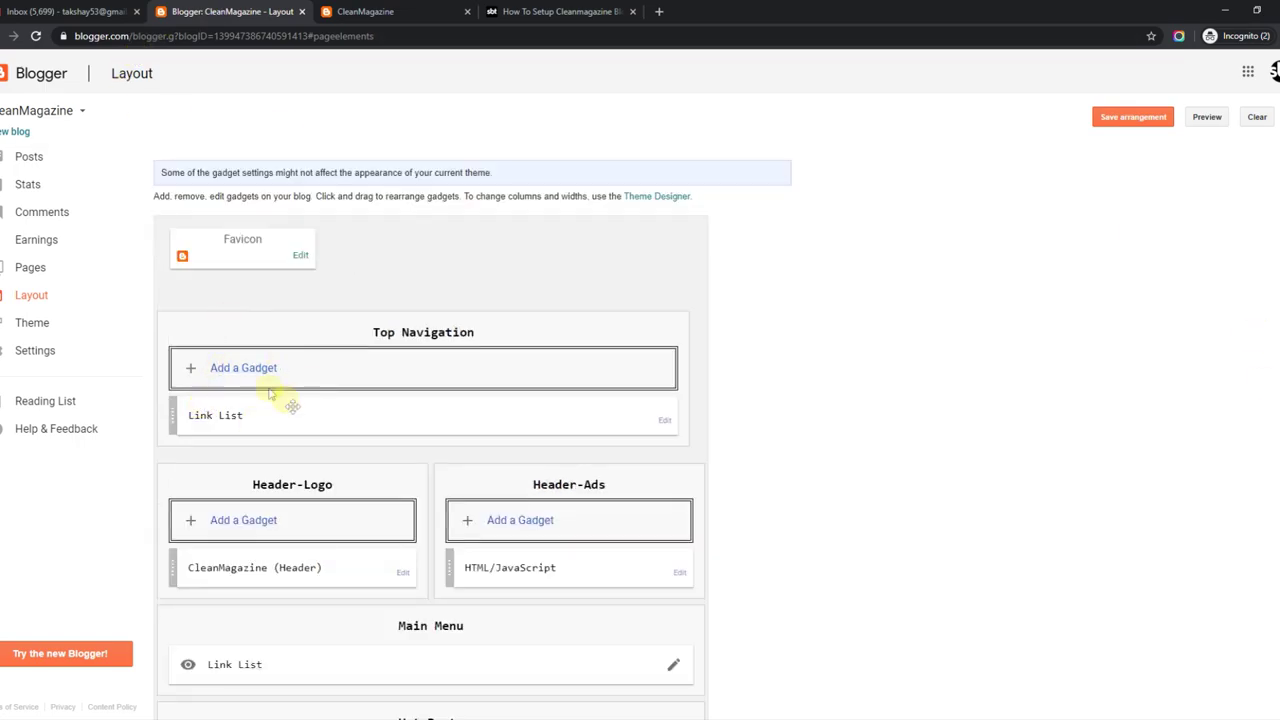
pyautogui.click(665, 421)
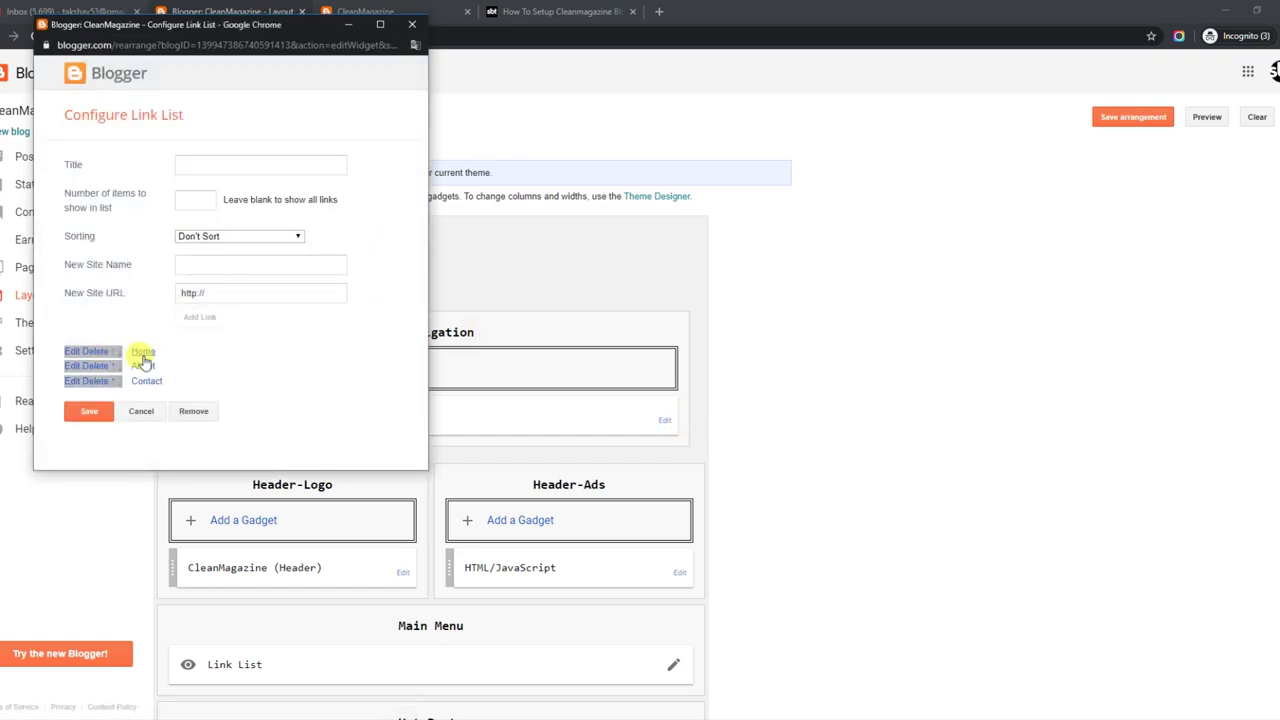
pyautogui.click(97, 353)
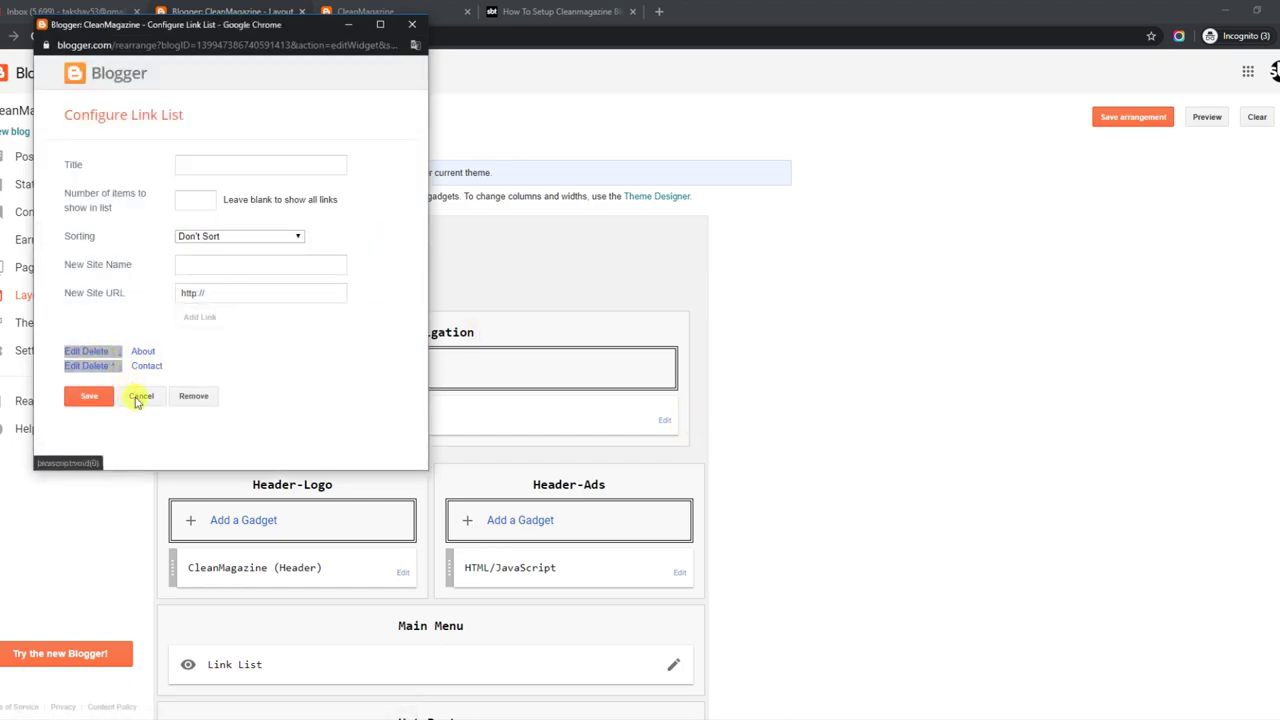
pyautogui.click(365, 11)
pyautogui.click(35, 36)
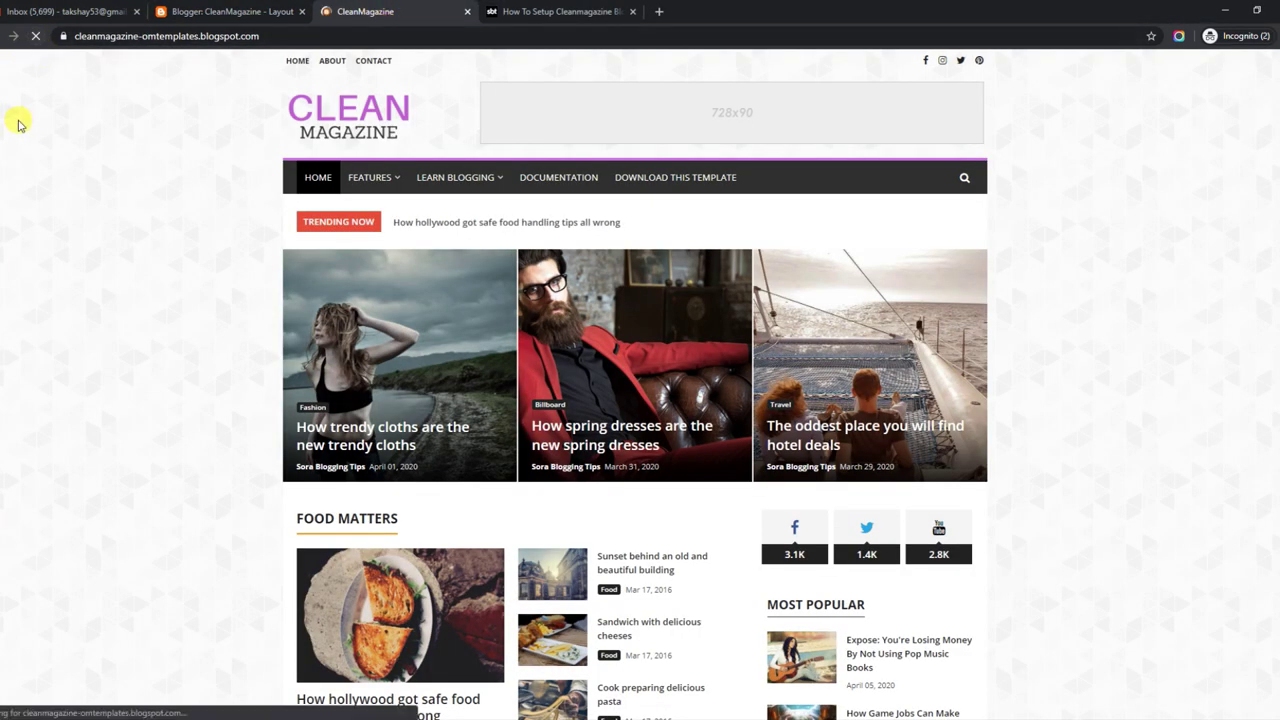
# Step: Add a Home link back as the first entry of the Top Navigation link list, save it and reload the blog
pyautogui.click(257, 14)
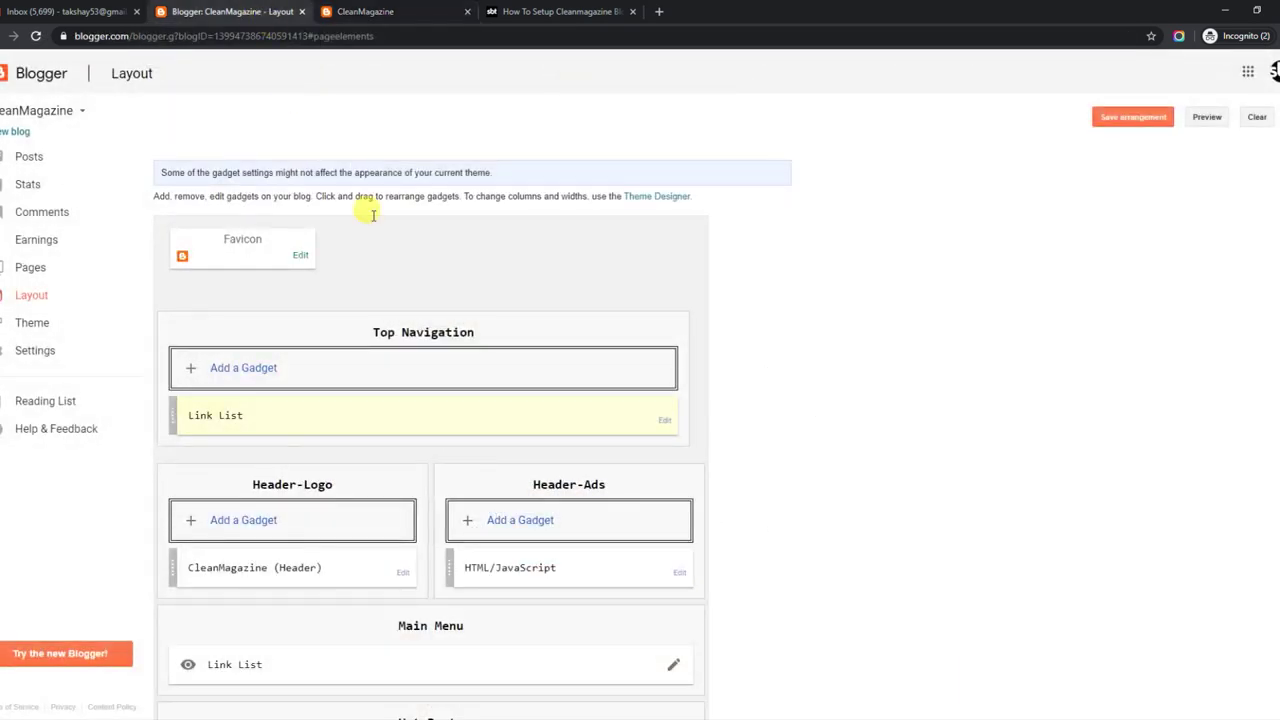
pyautogui.click(660, 421)
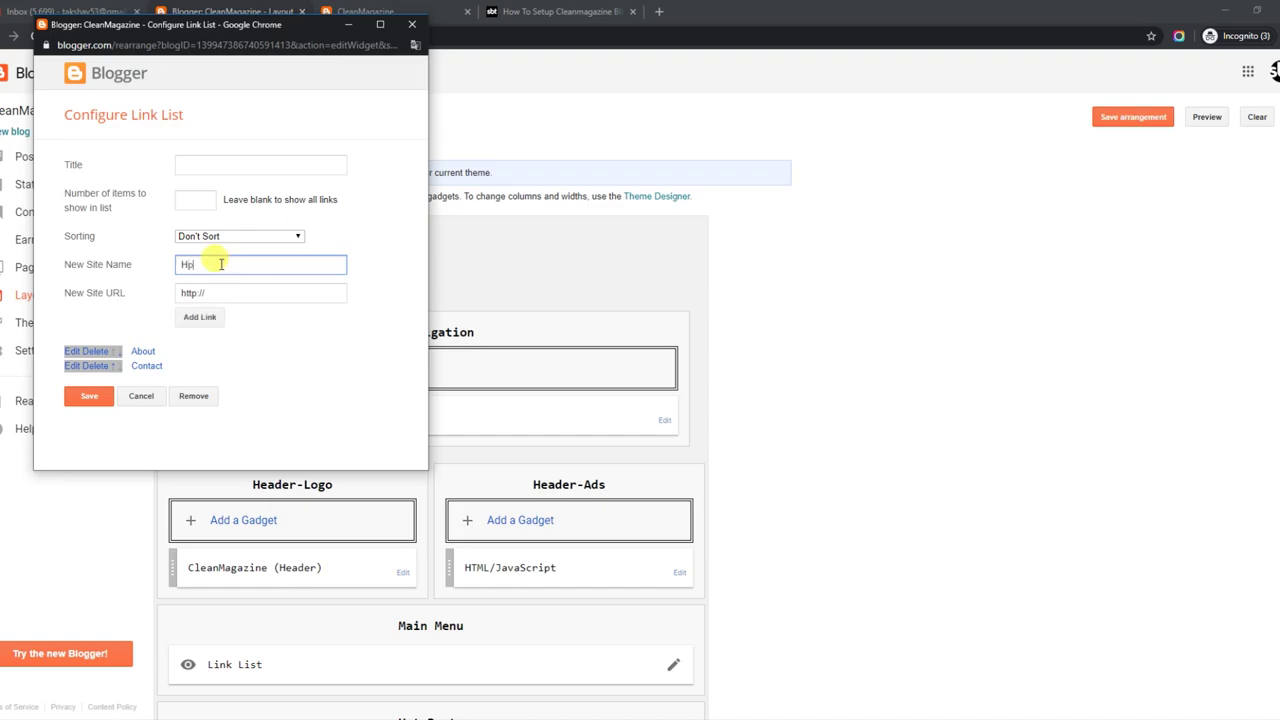
pyautogui.click(208, 323)
pyautogui.click(88, 410)
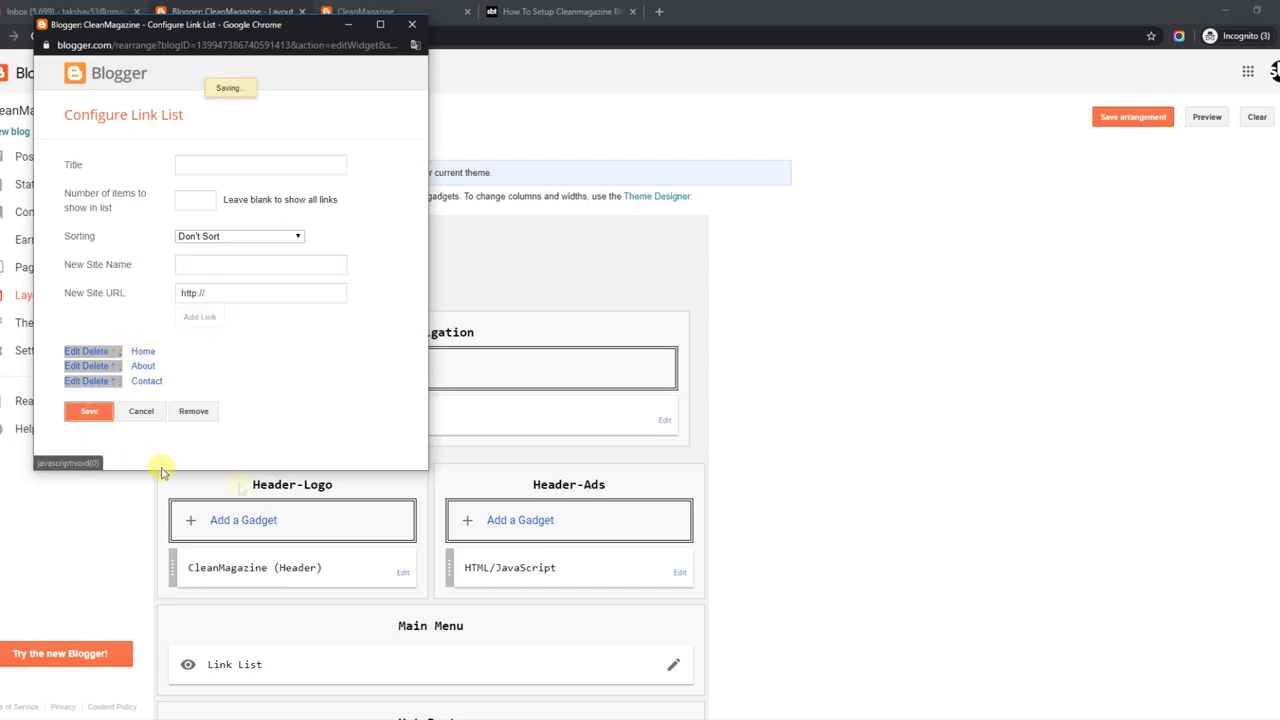
pyautogui.click(378, 11)
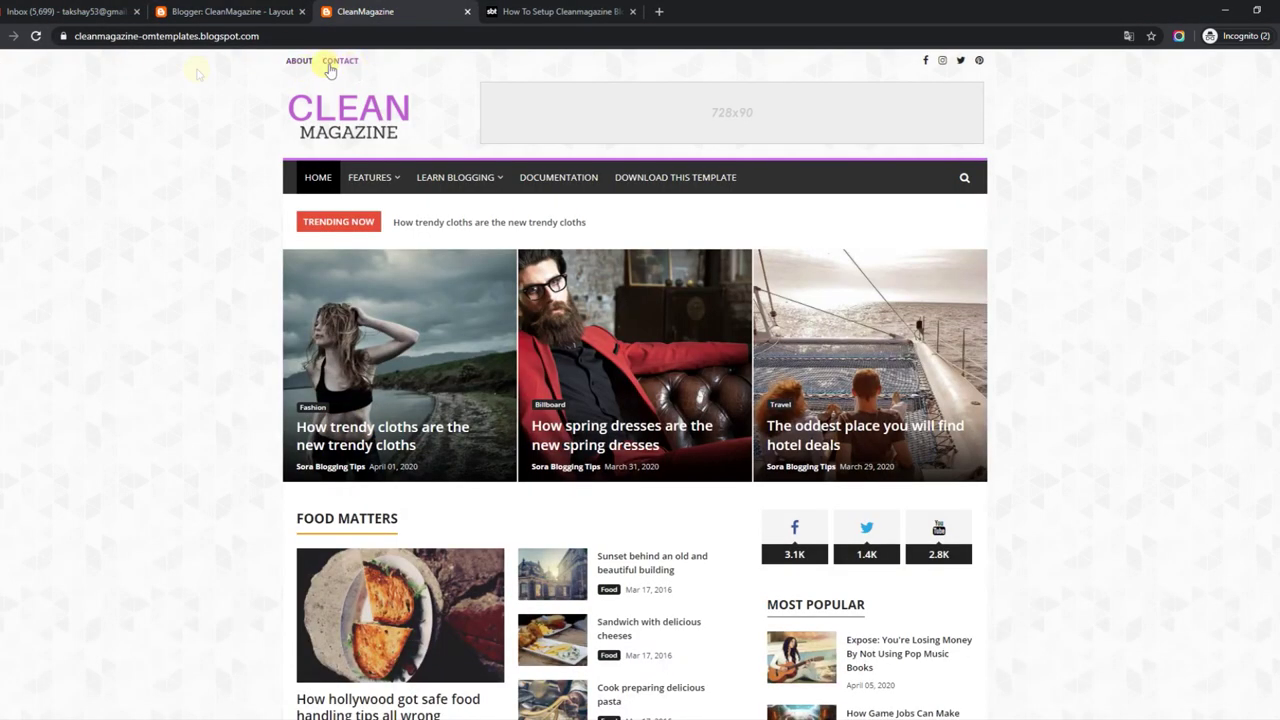
pyautogui.click(36, 38)
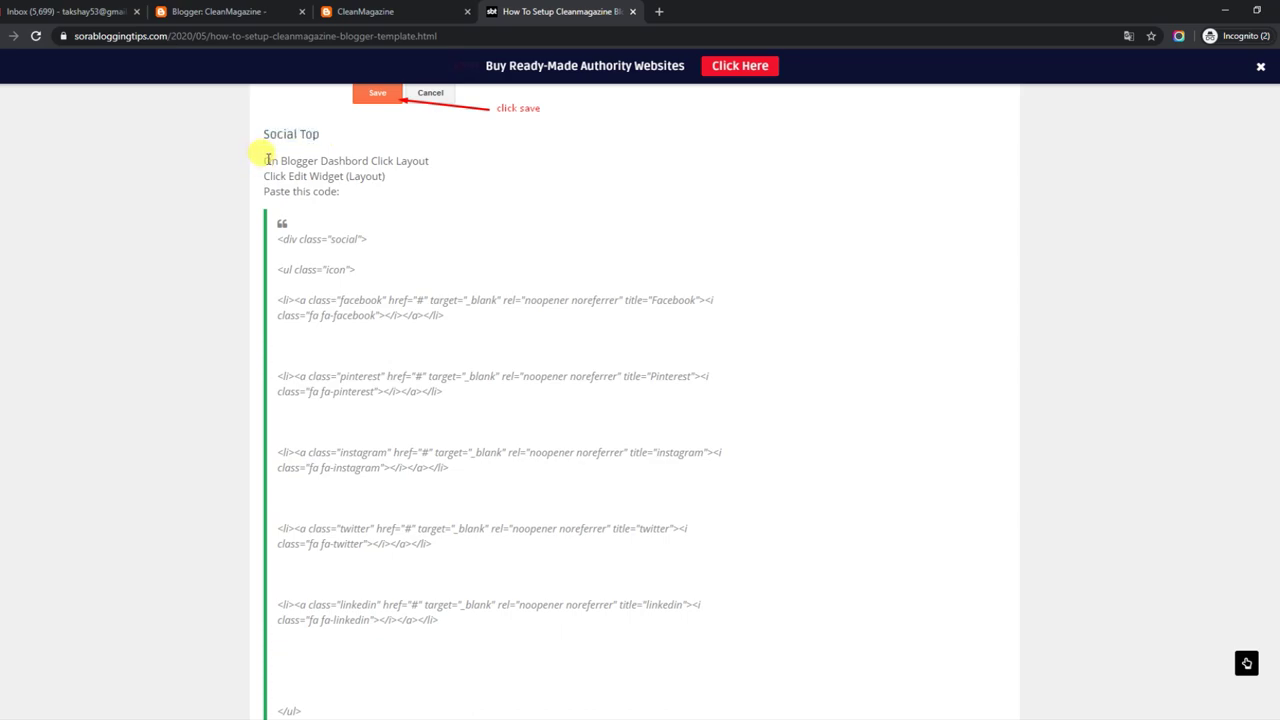
# Step: Read the setup guide's Social Top instructions and select the class name "icon" in its code
pyautogui.moveTo(265, 160); pyautogui.dragTo(422, 161)
pyautogui.moveTo(266, 176); pyautogui.dragTo(385, 175)
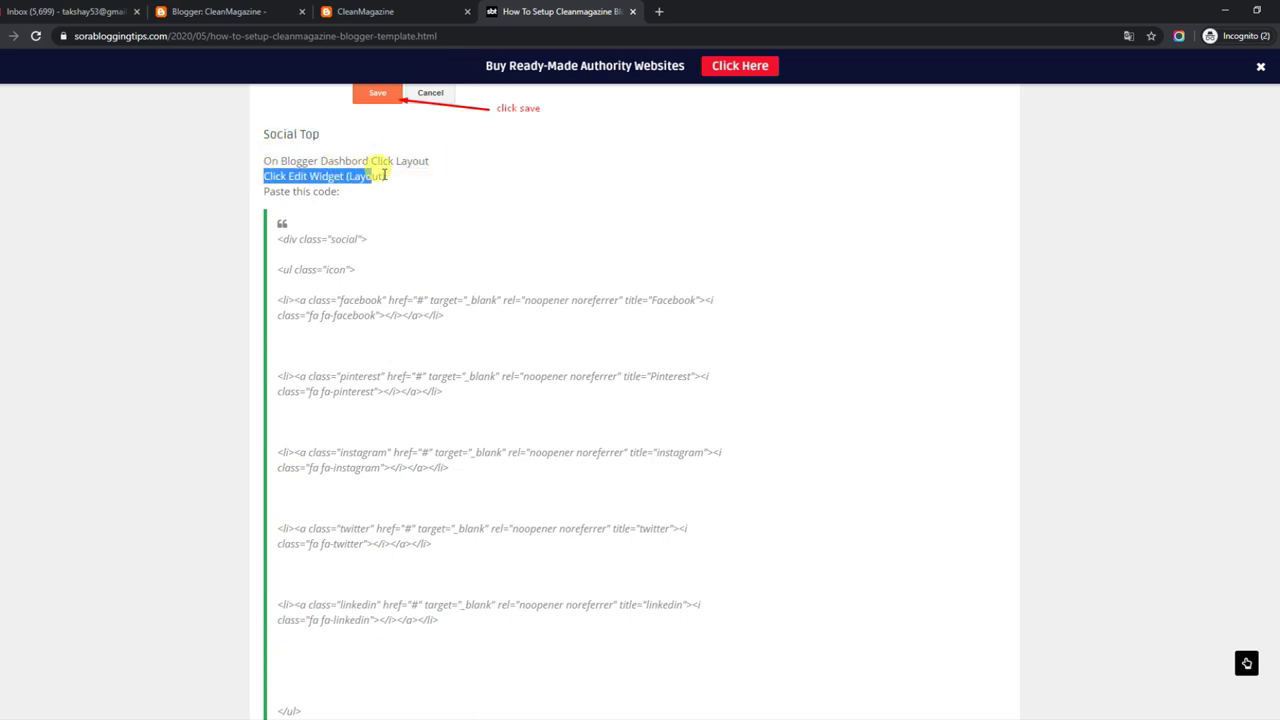
pyautogui.moveTo(264, 192); pyautogui.dragTo(340, 192)
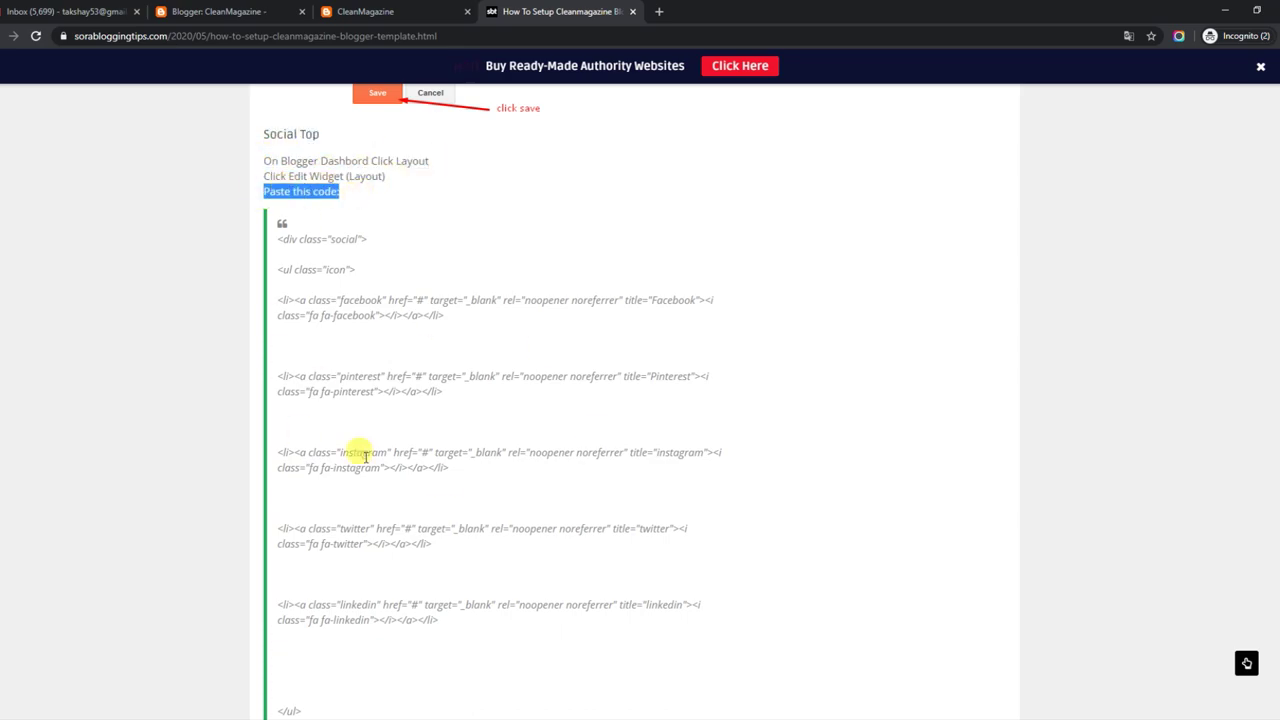
pyautogui.doubleClick(334, 269)
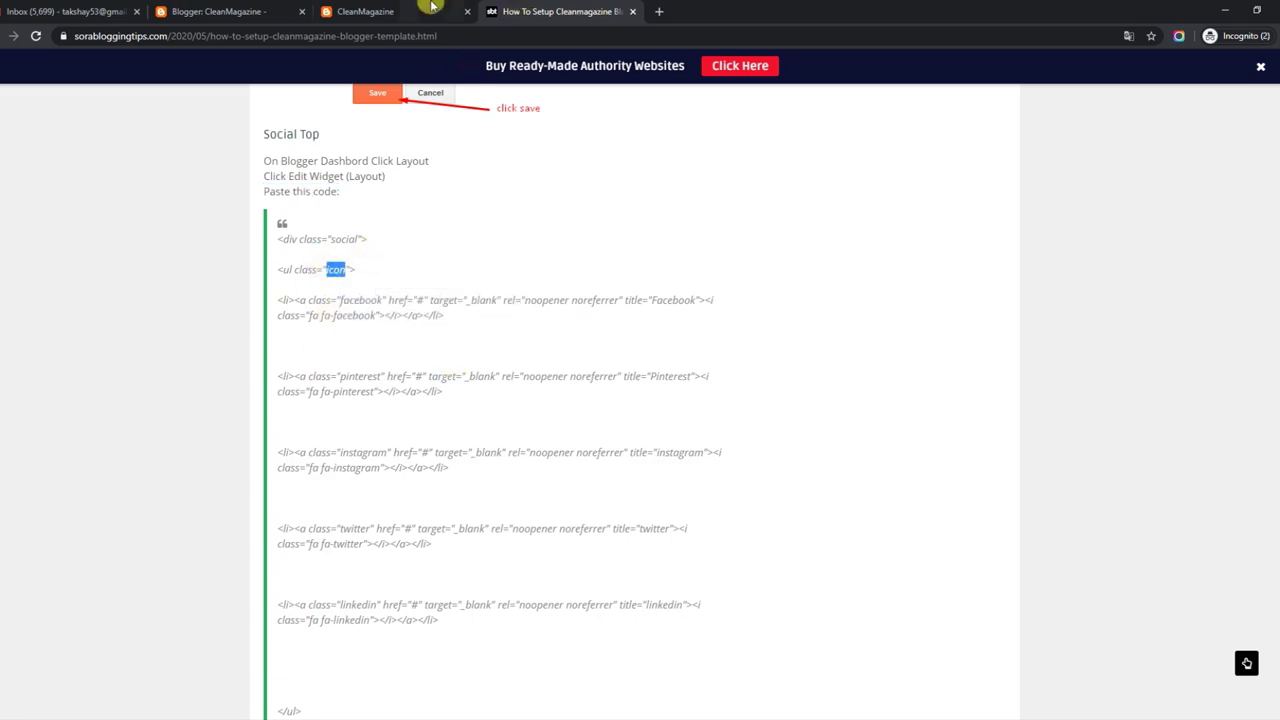
# Step: Examine the blog's top social icons and their code in the theme HTML, and read the guide's note on replacing #
pyautogui.click(370, 11)
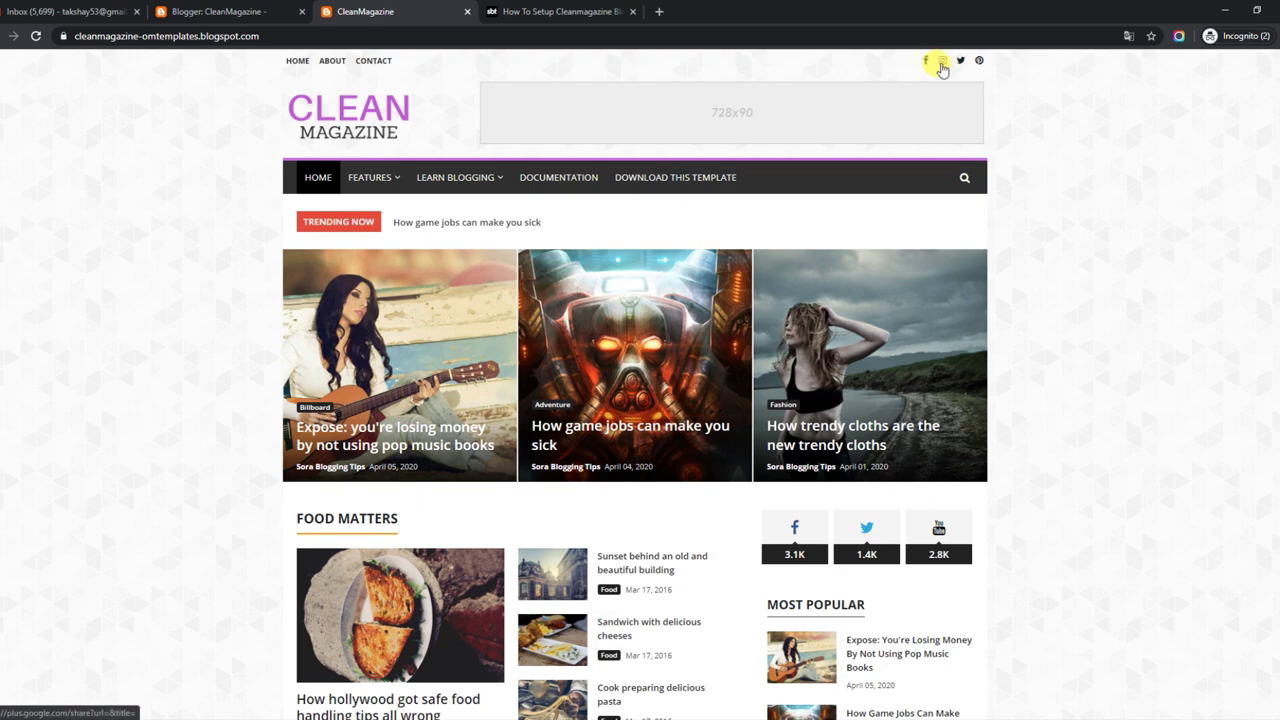
pyautogui.click(270, 11)
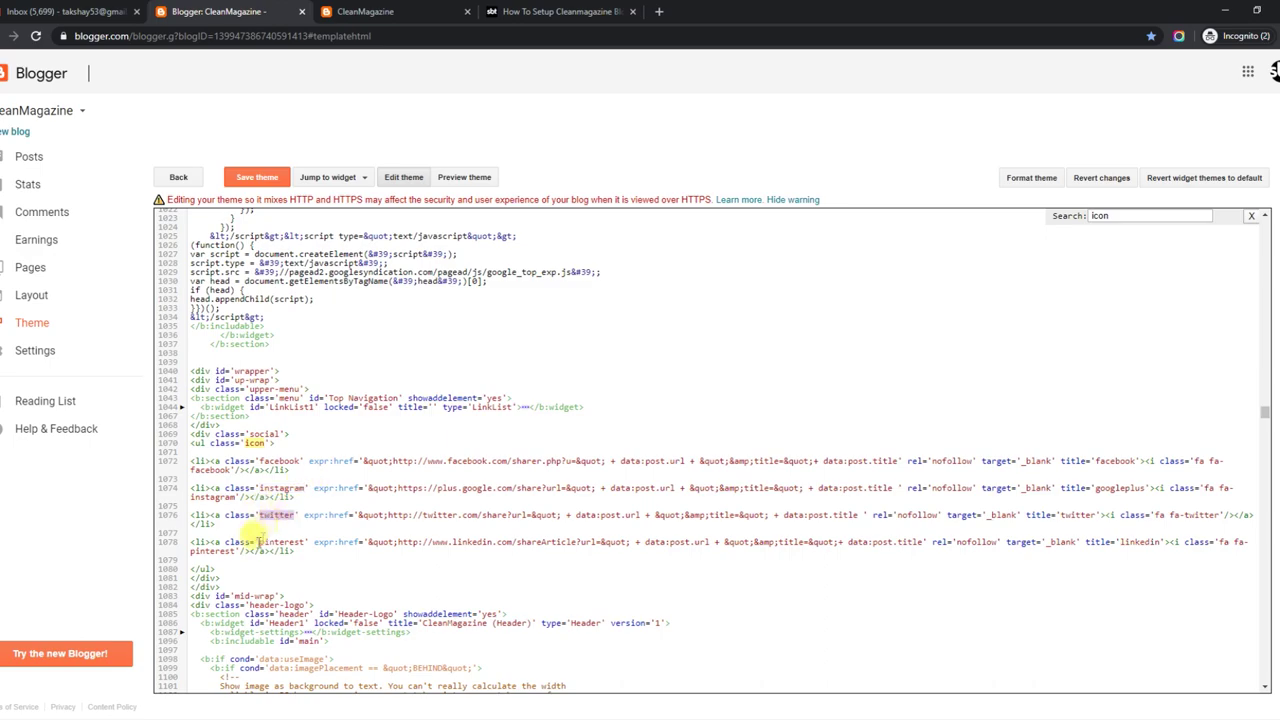
pyautogui.click(430, 11)
pyautogui.click(529, 11)
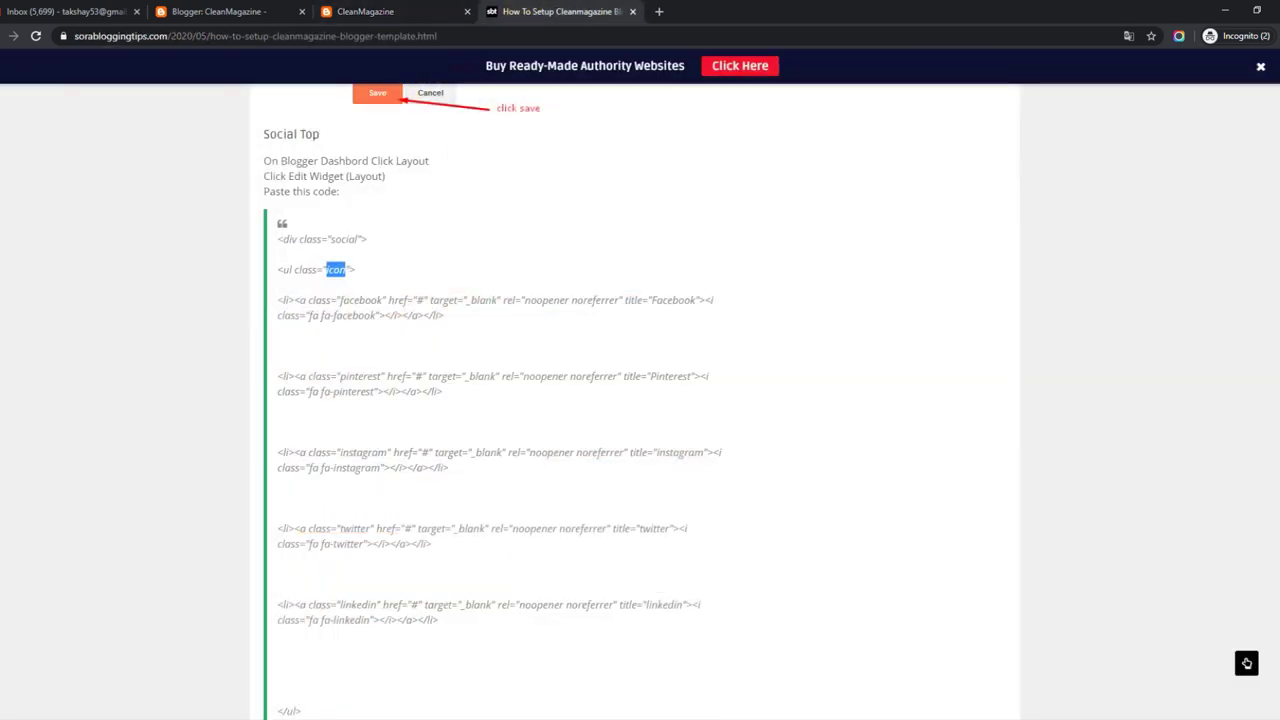
pyautogui.scroll(-3, 380, 398)
pyautogui.moveTo(268, 474); pyautogui.dragTo(406, 477)
pyautogui.click(509, 411)
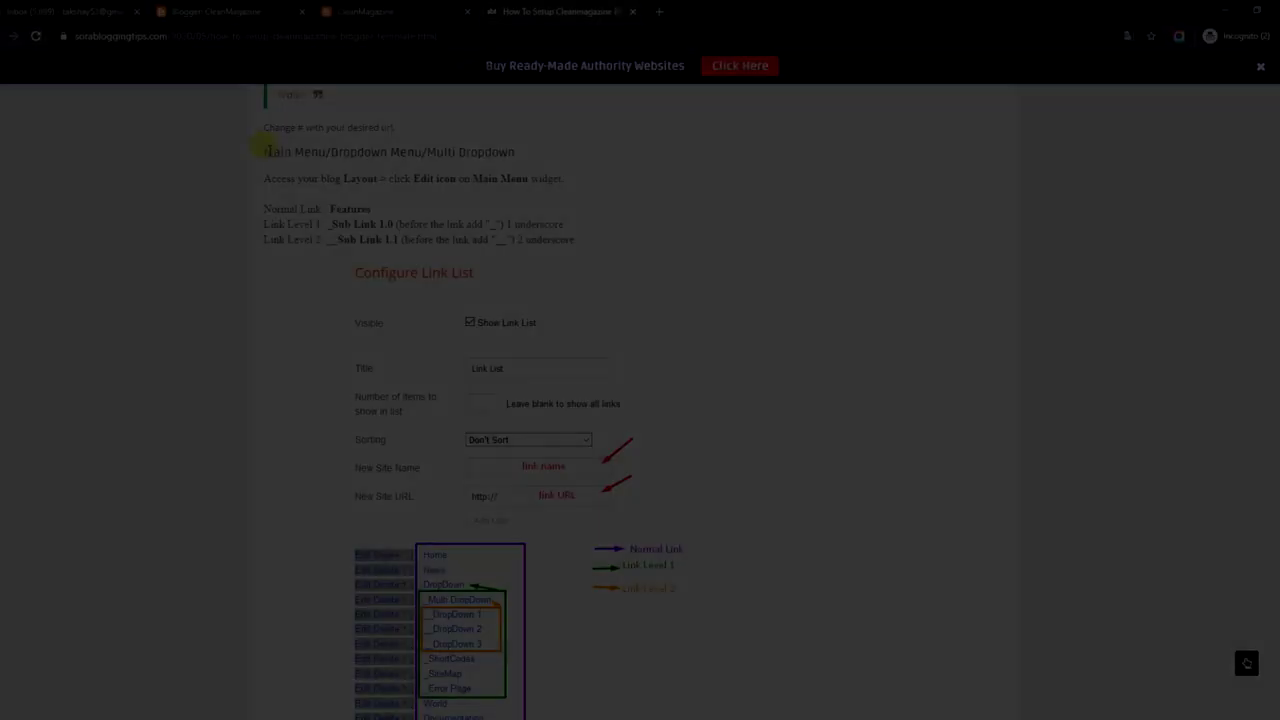
# Step: Read the setup guide's Main Menu/Dropdown Menu/Multi Dropdown instructions on normal, level 1 and level 2 links
pyautogui.moveTo(264, 152); pyautogui.dragTo(512, 152)
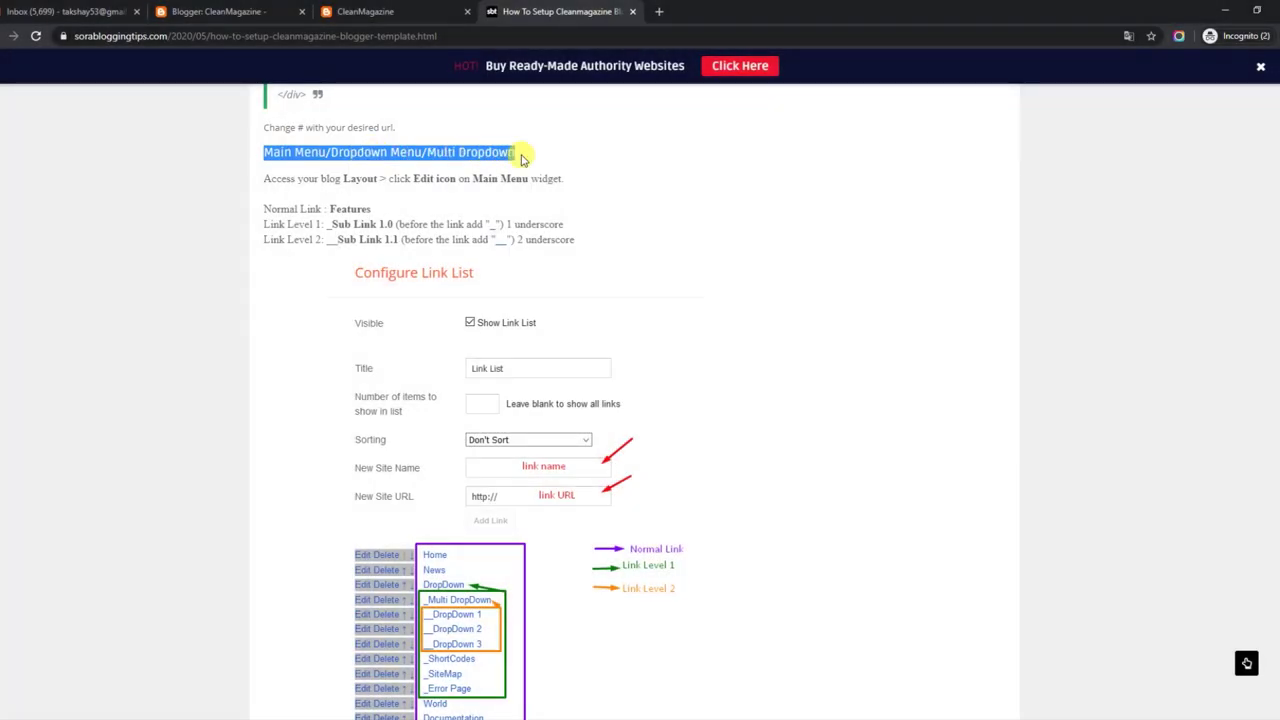
pyautogui.moveTo(262, 179); pyautogui.dragTo(562, 177)
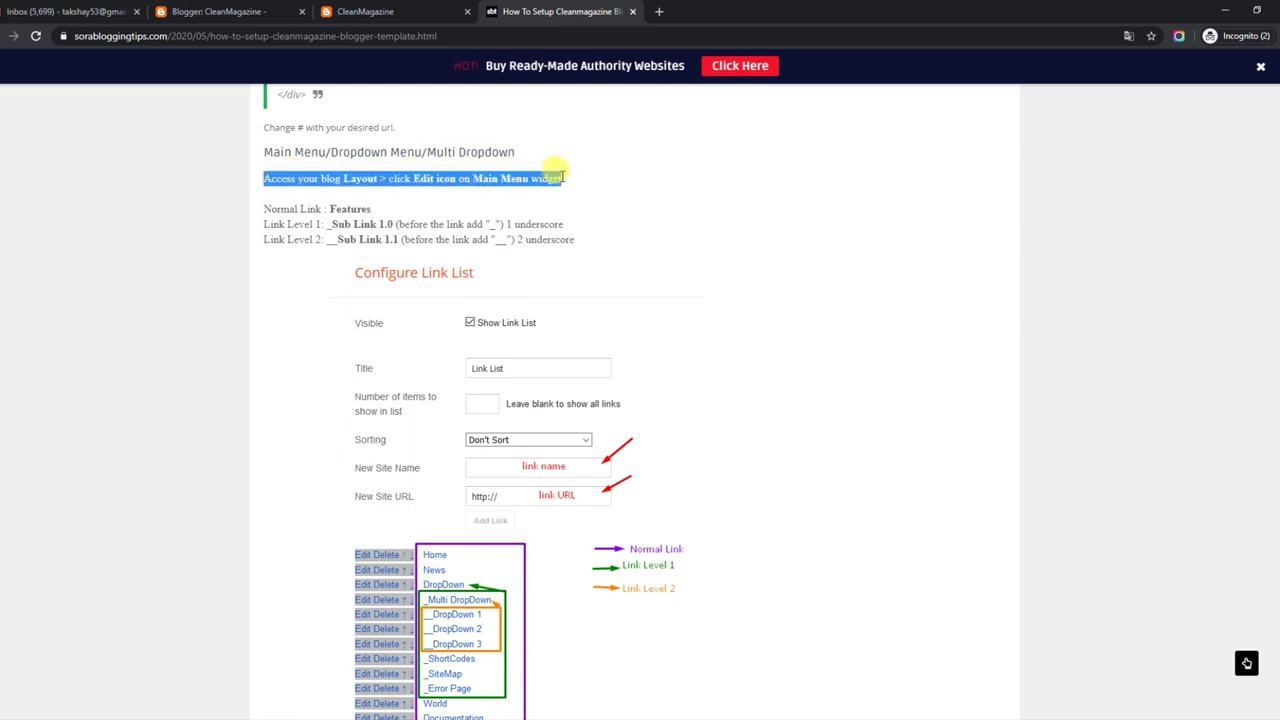
pyautogui.moveTo(263, 208); pyautogui.dragTo(380, 207)
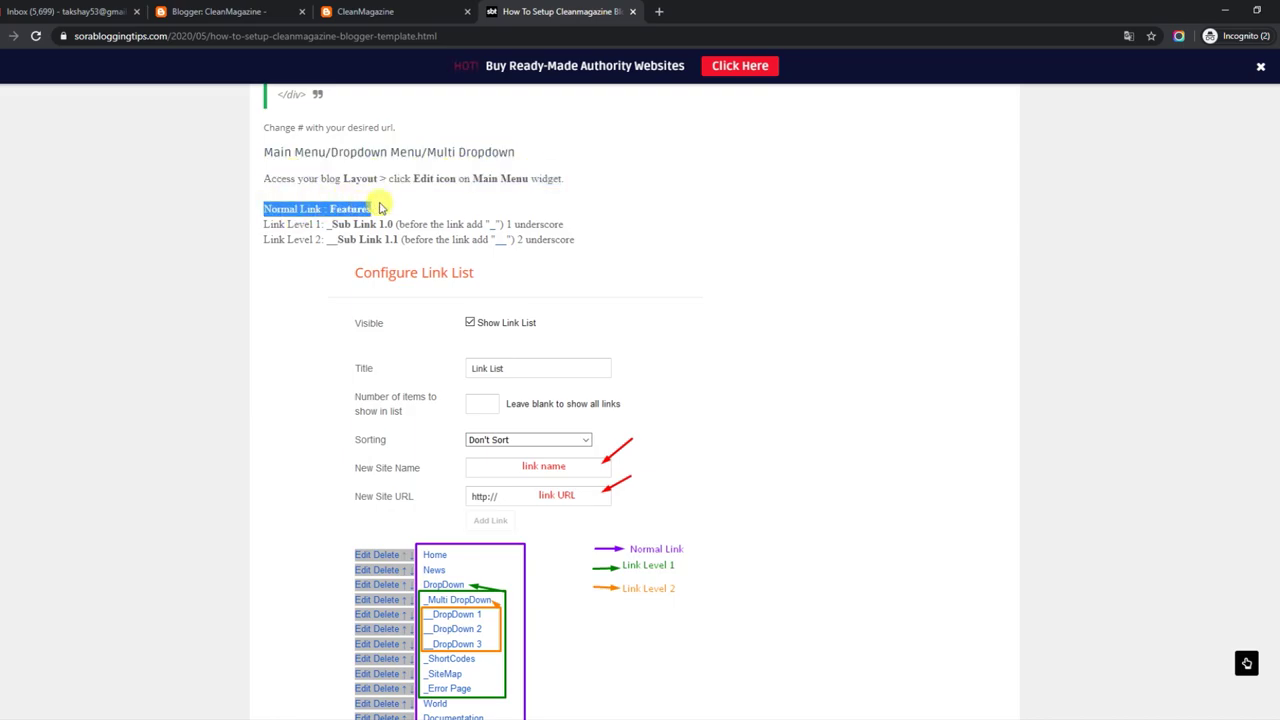
pyautogui.moveTo(264, 224); pyautogui.dragTo(575, 223)
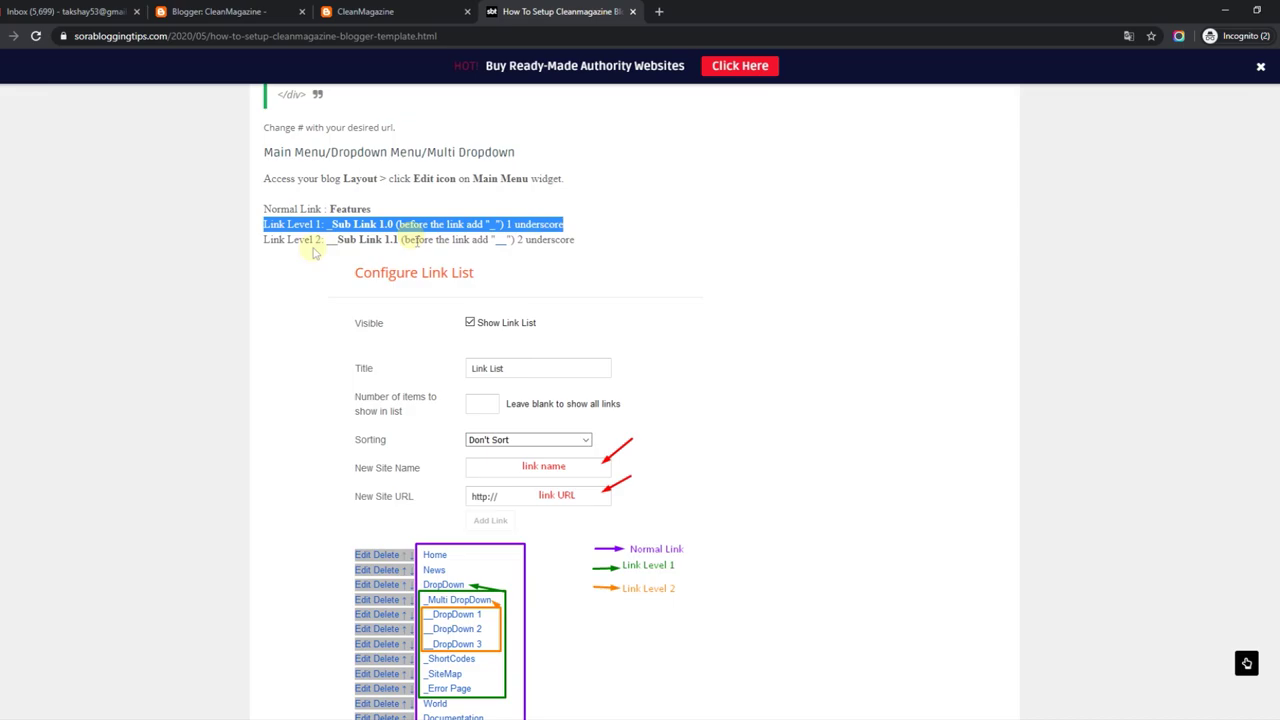
pyautogui.moveTo(266, 239); pyautogui.dragTo(578, 240)
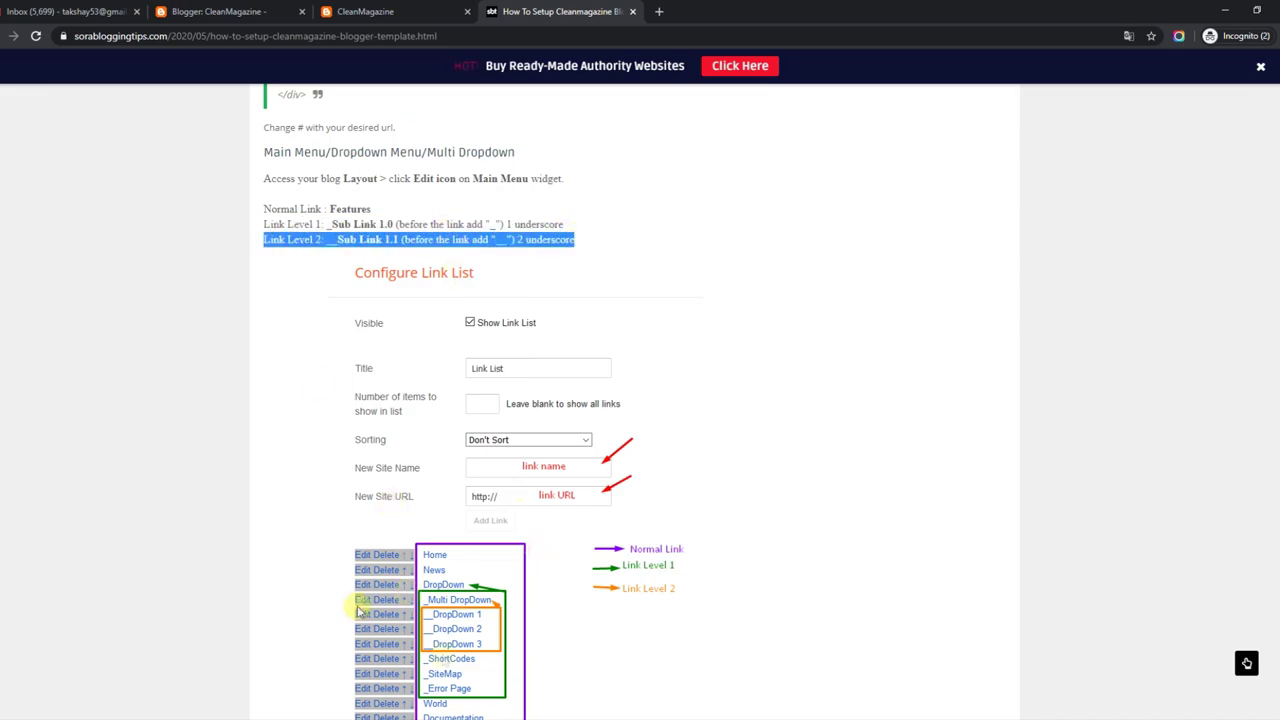
# Step: Examine the Features menu on the blog, including its Multi Dropdown submenu
pyautogui.click(450, 7)
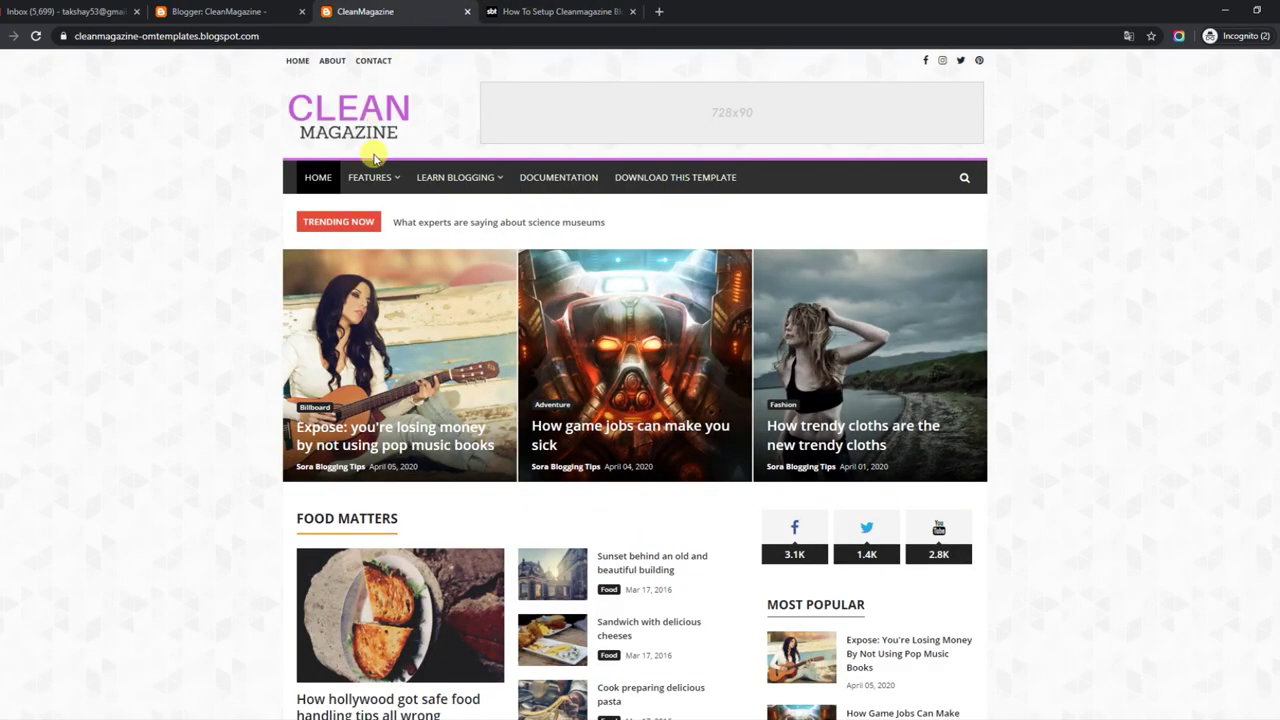
pyautogui.moveTo(372, 175)
pyautogui.moveTo(380, 205)
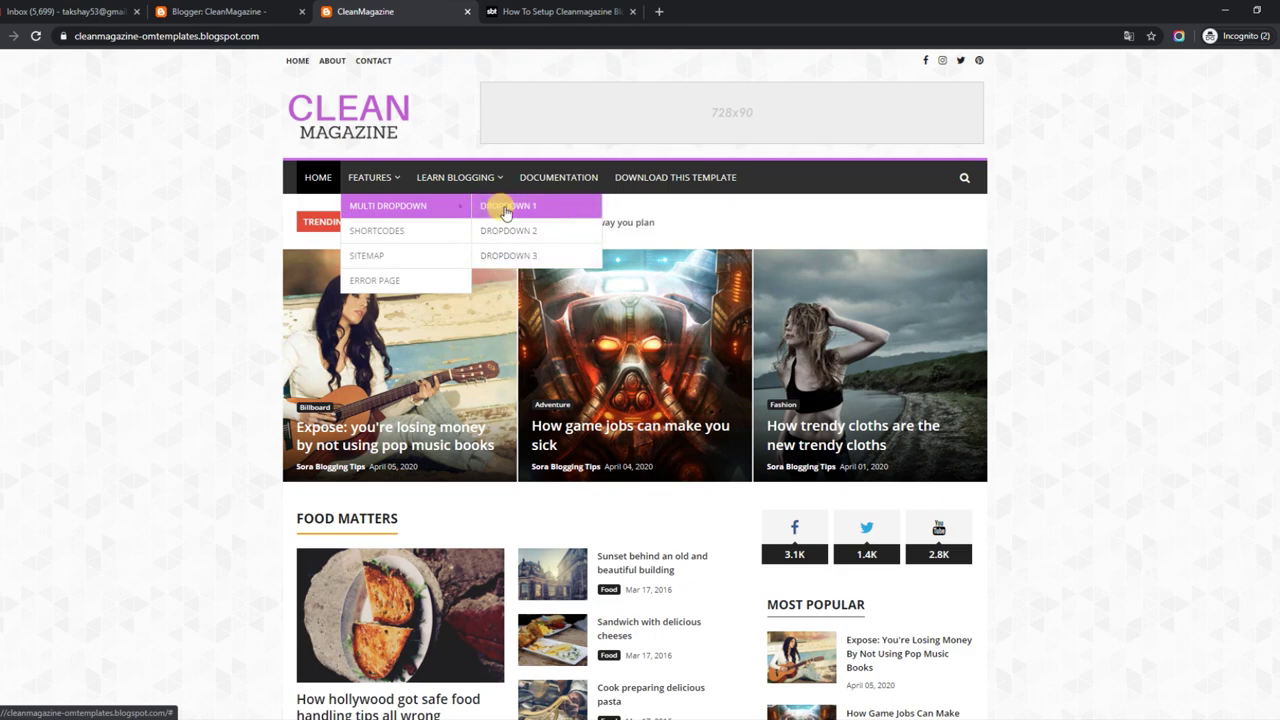
# Step: Open the blog layout's Main Menu link list, shorten the first level 2 link's name to "__ 1", and save the list
pyautogui.click(215, 11)
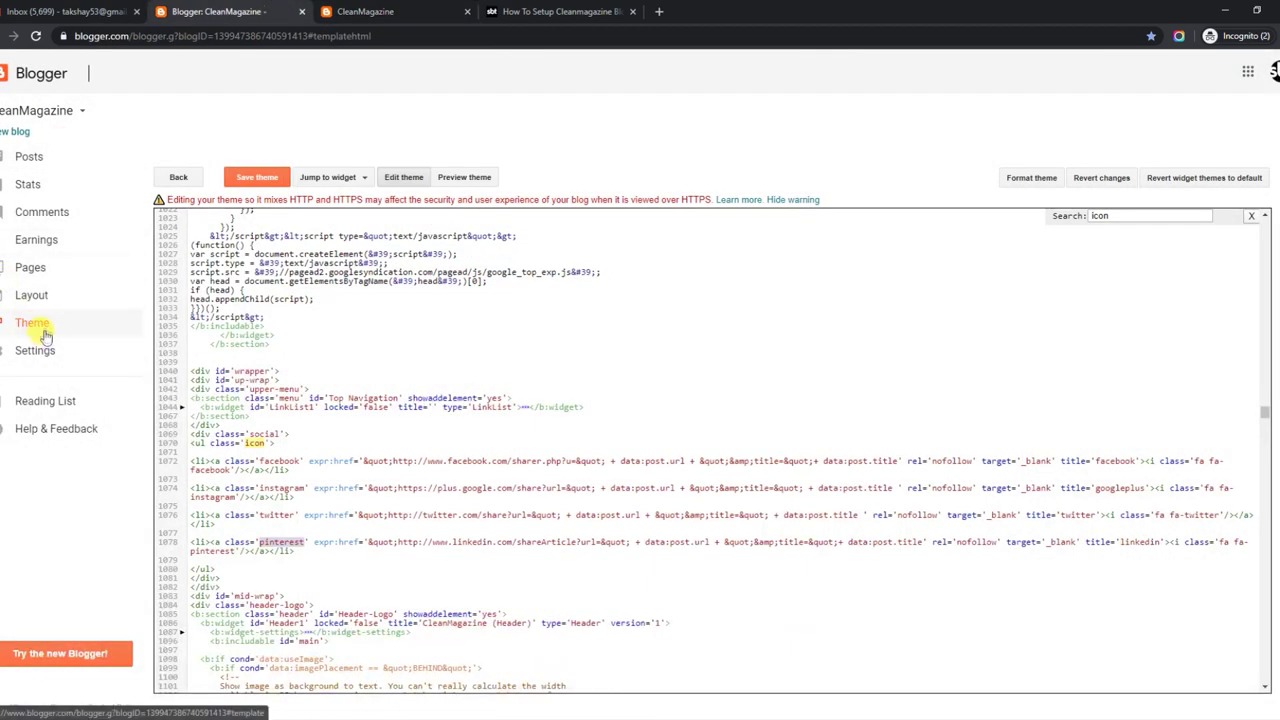
pyautogui.click(33, 296)
pyautogui.scroll(-3, 1223, 517)
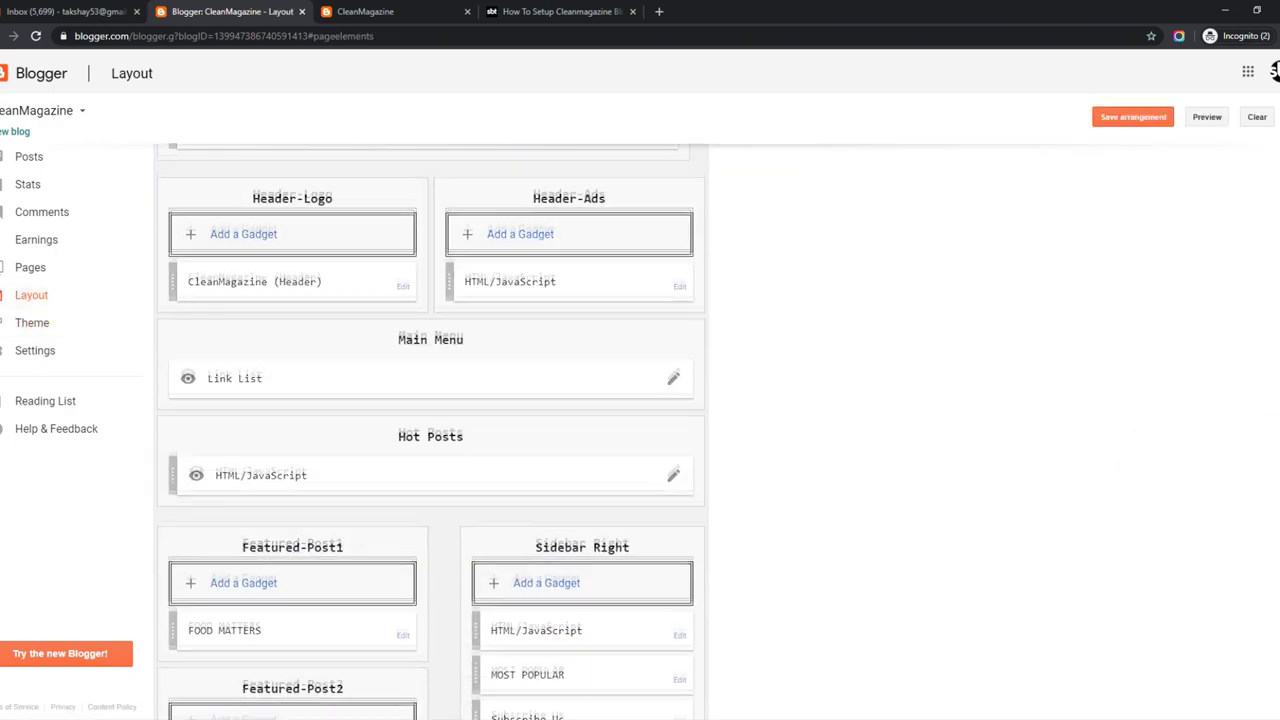
pyautogui.click(673, 376)
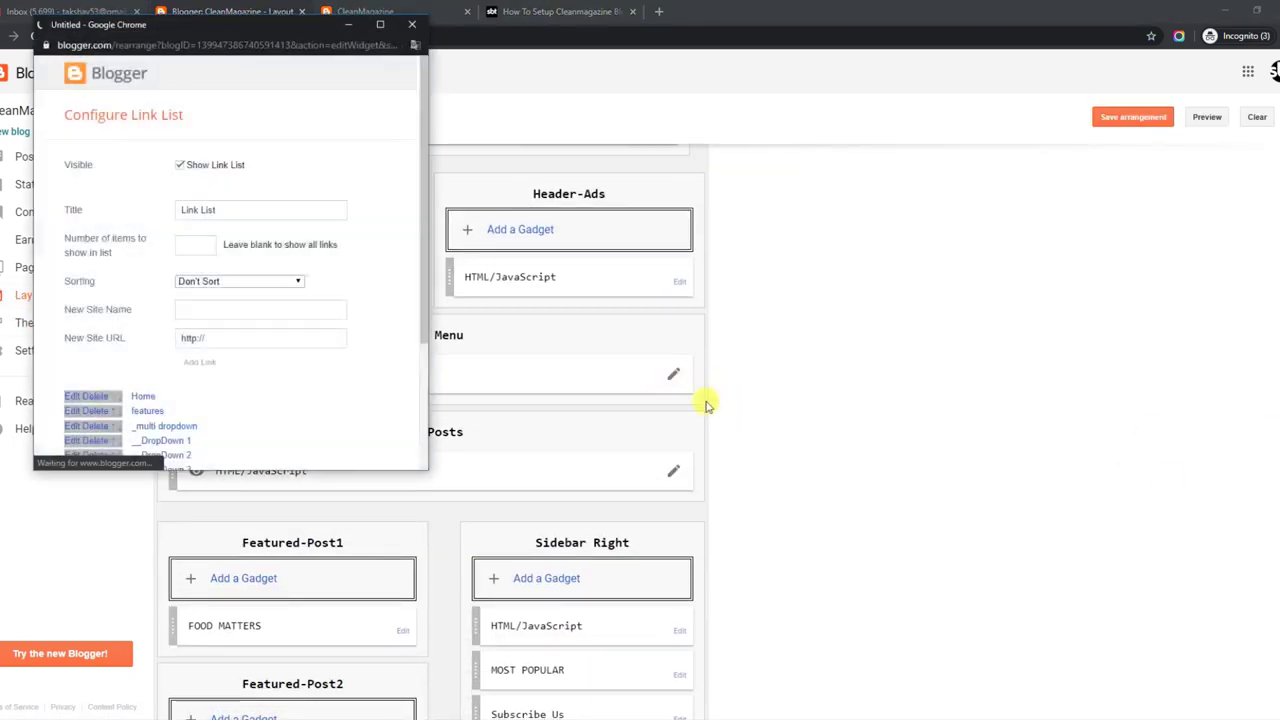
pyautogui.scroll(-3, 423, 277)
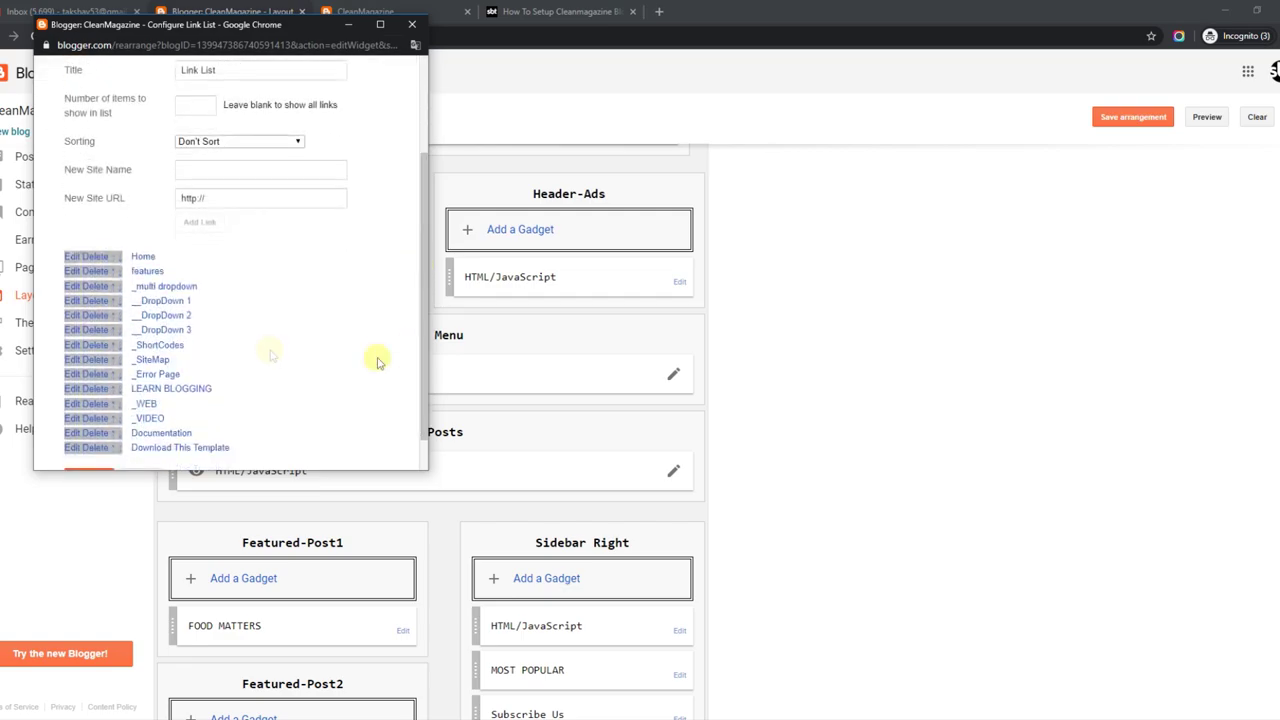
pyautogui.click(70, 301)
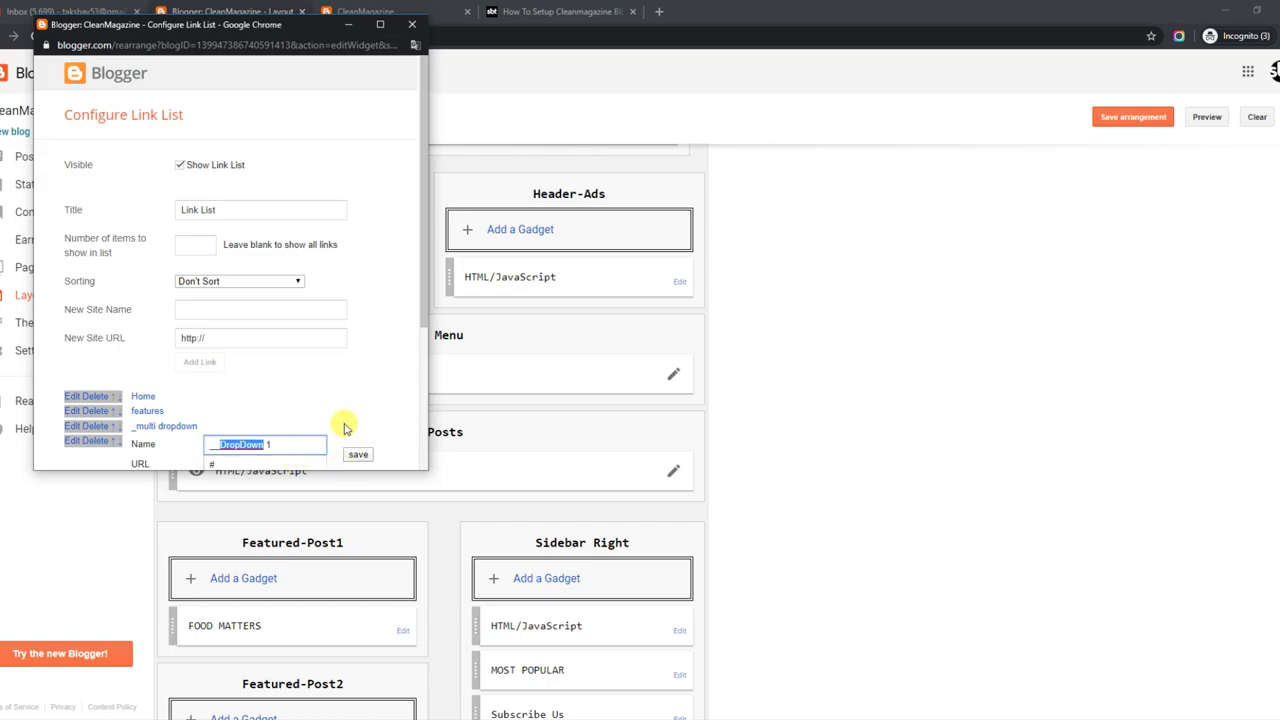
pyautogui.press('BackSpace')
pyautogui.scroll(-2, 410, 360)
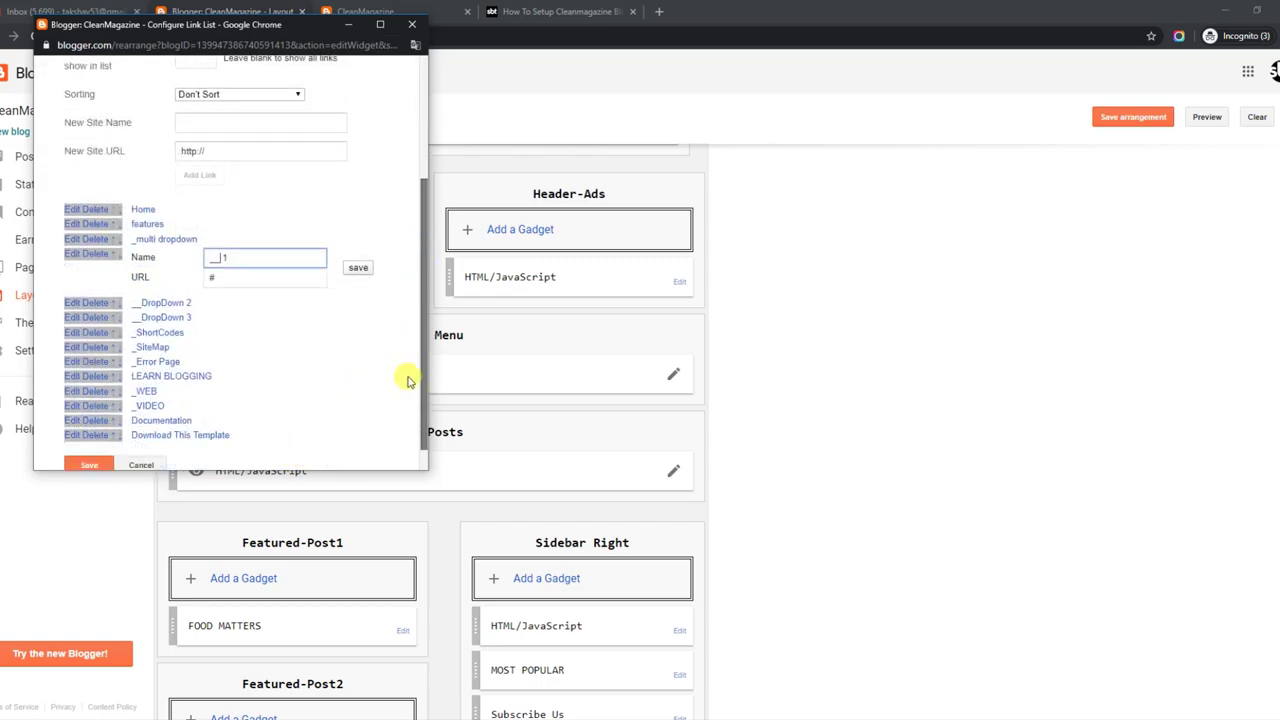
pyautogui.click(358, 251)
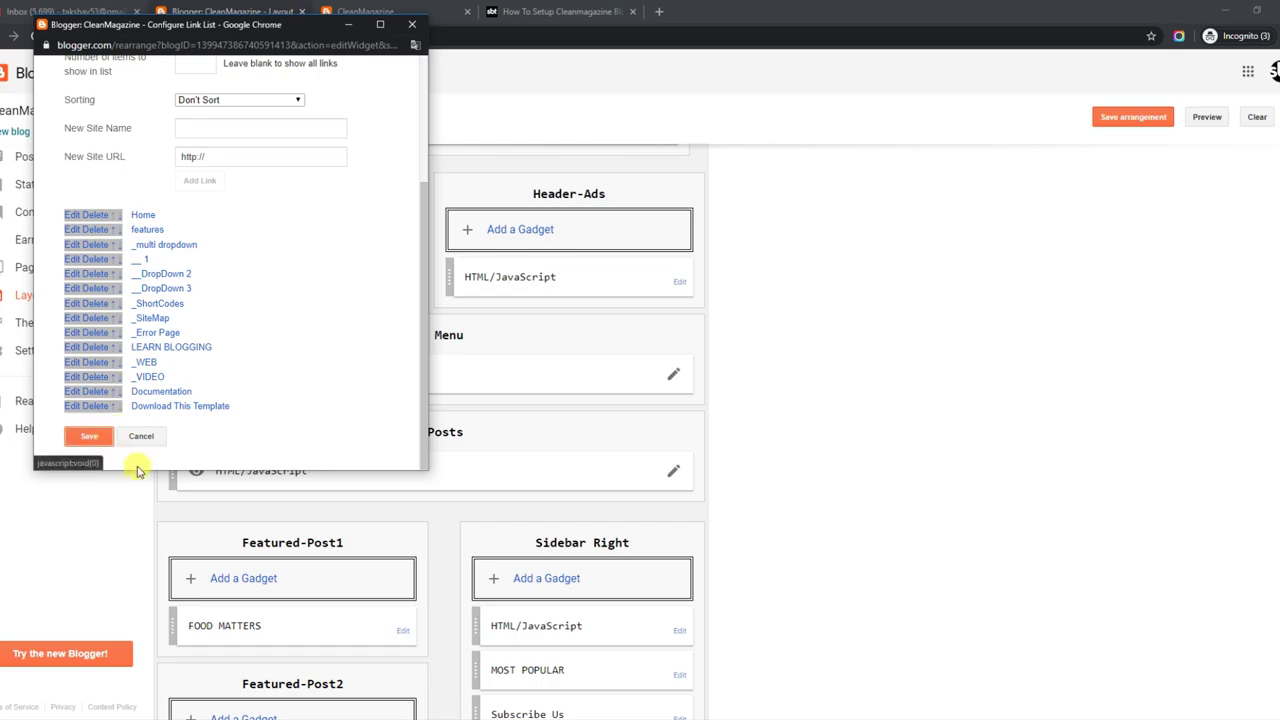
pyautogui.click(100, 436)
# Step: Reload the blog and check the Features menu's Multi Dropdown submenu for the renamed link
pyautogui.click(366, 11)
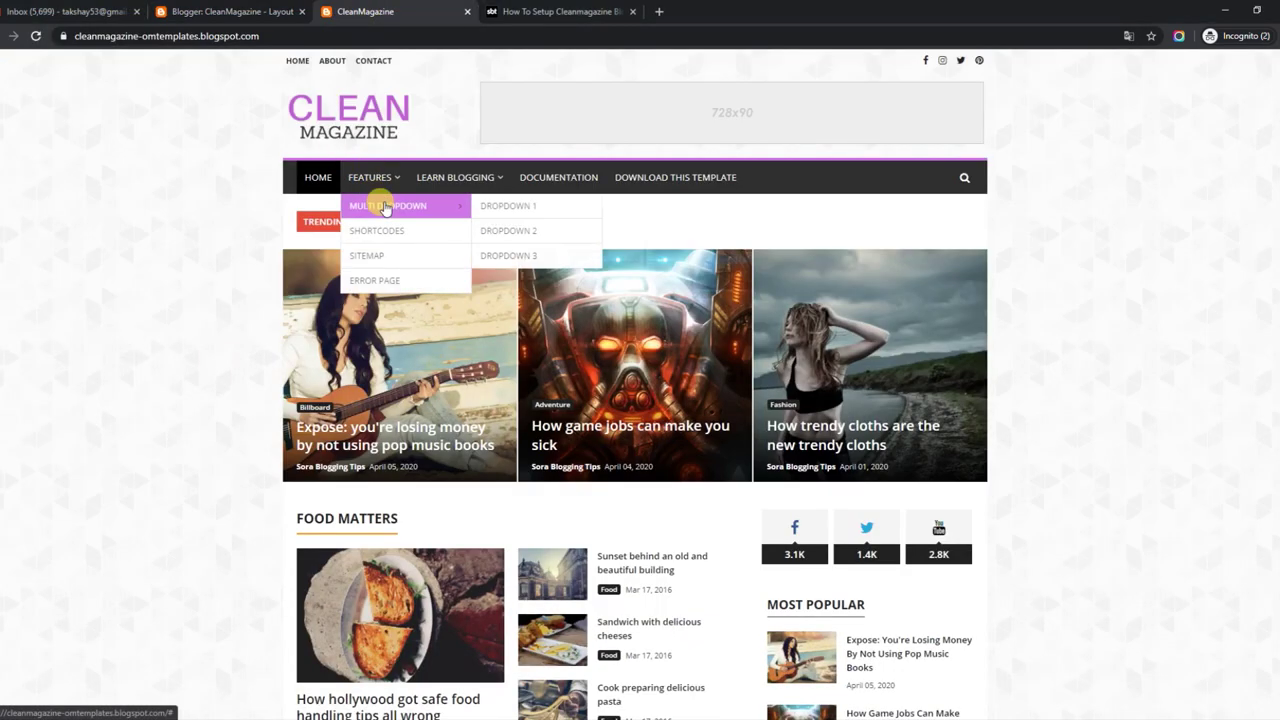
pyautogui.click(35, 36)
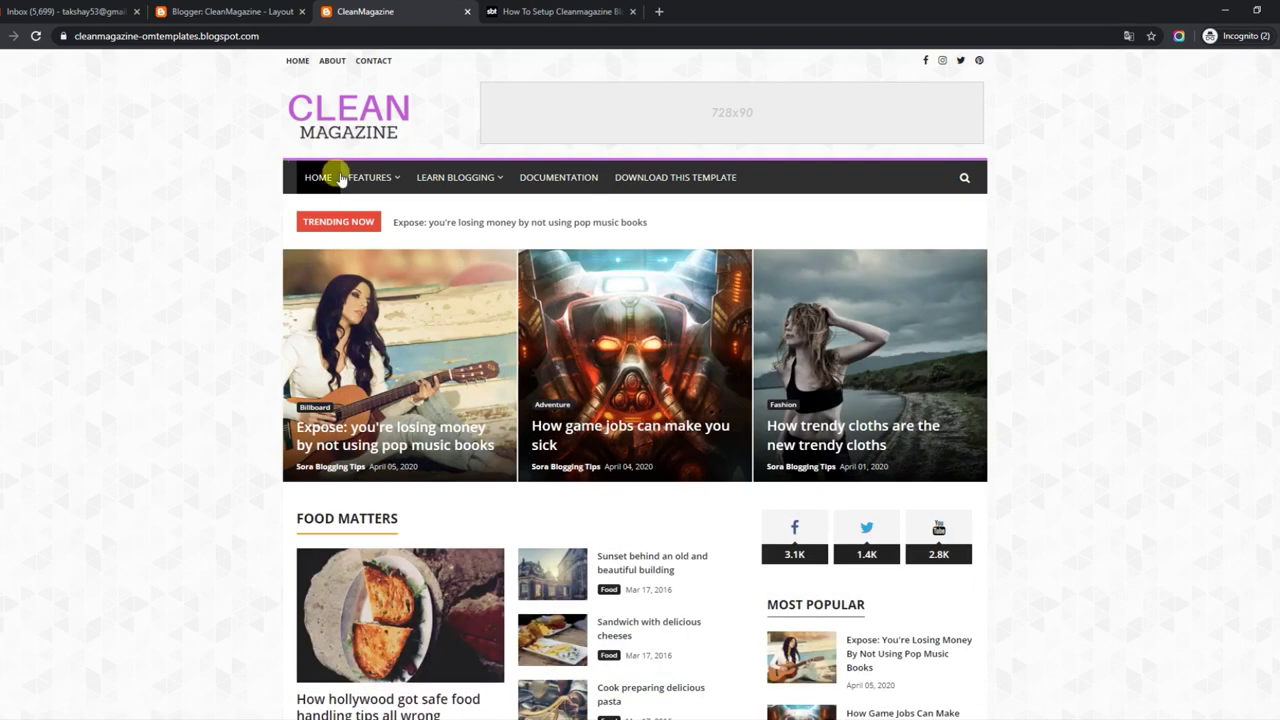
pyautogui.moveTo(373, 213)
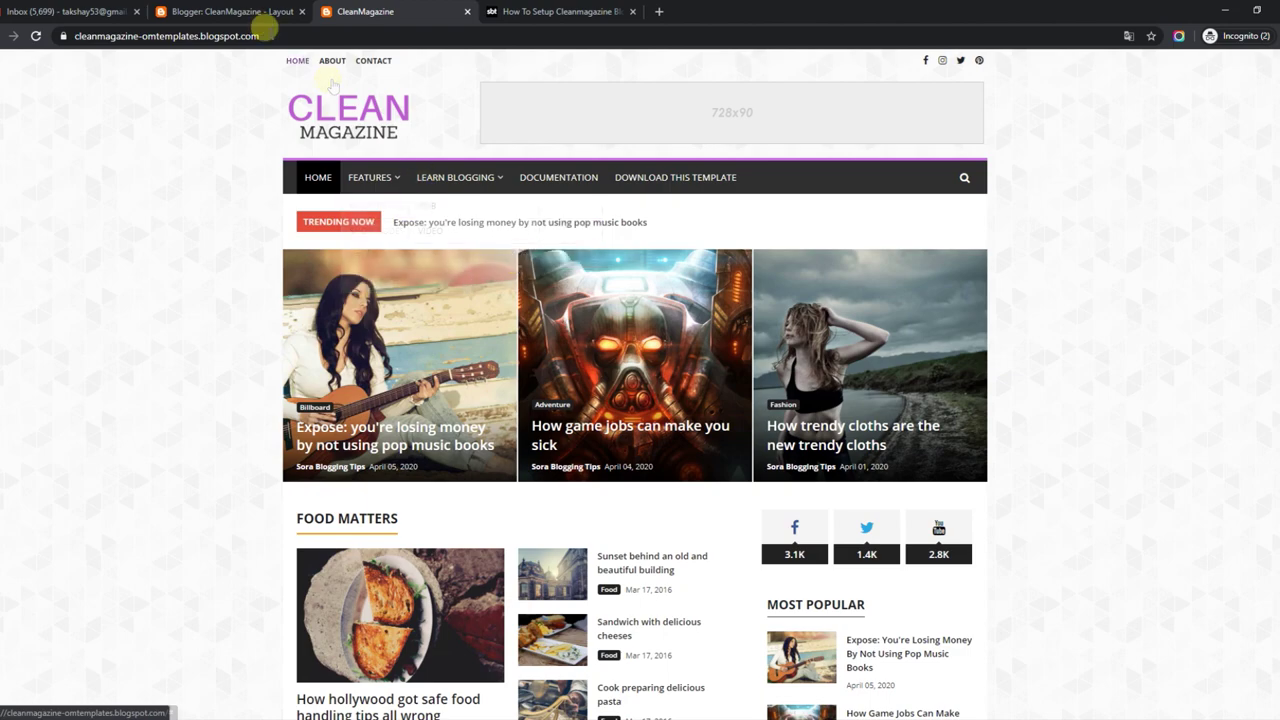
# Step: Restore the first level 2 link's name to "__DropDown 1" in the Main Menu list, save it, and reload the blog
pyautogui.click(240, 14)
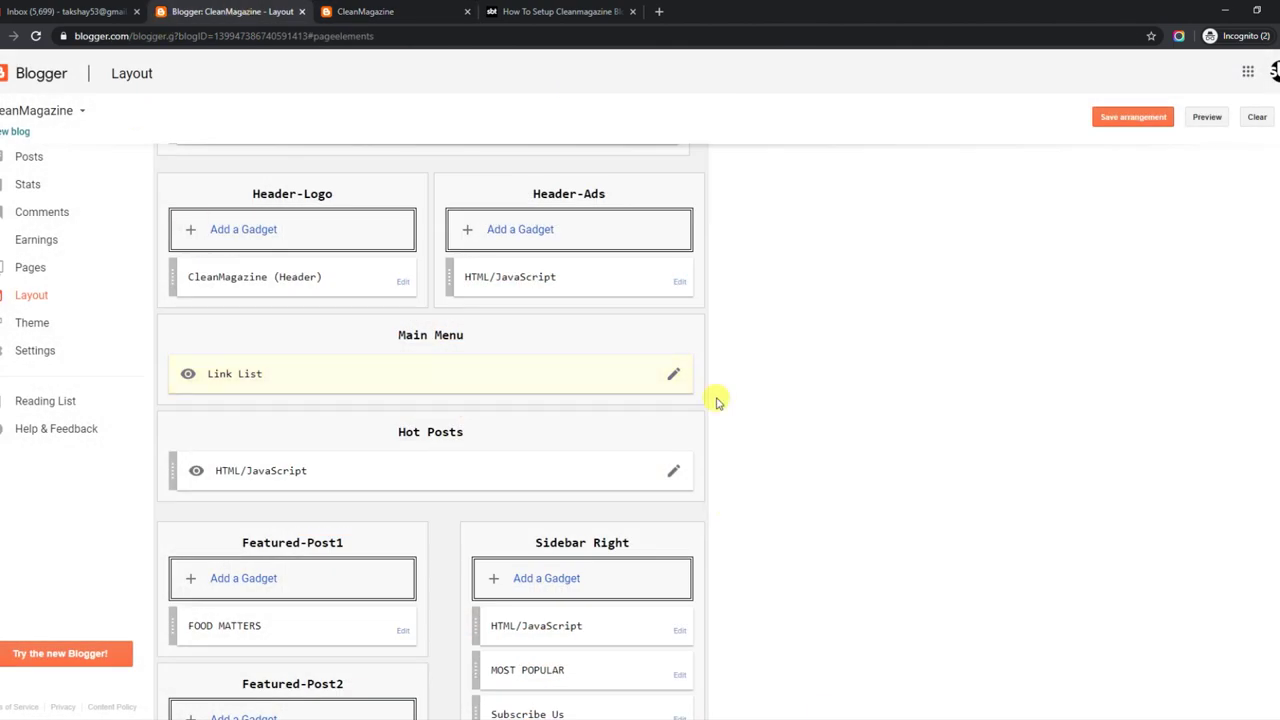
pyautogui.click(672, 373)
pyautogui.click(73, 441)
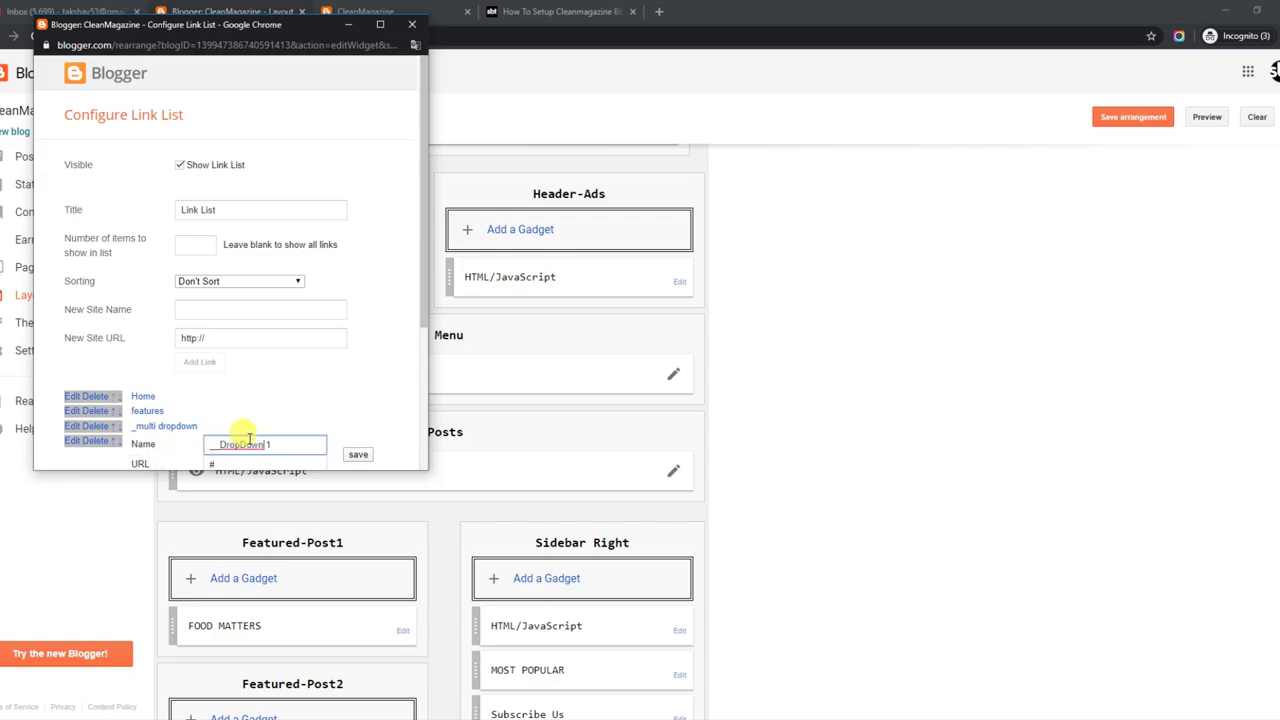
pyautogui.write('__DropDown')
pyautogui.click(357, 455)
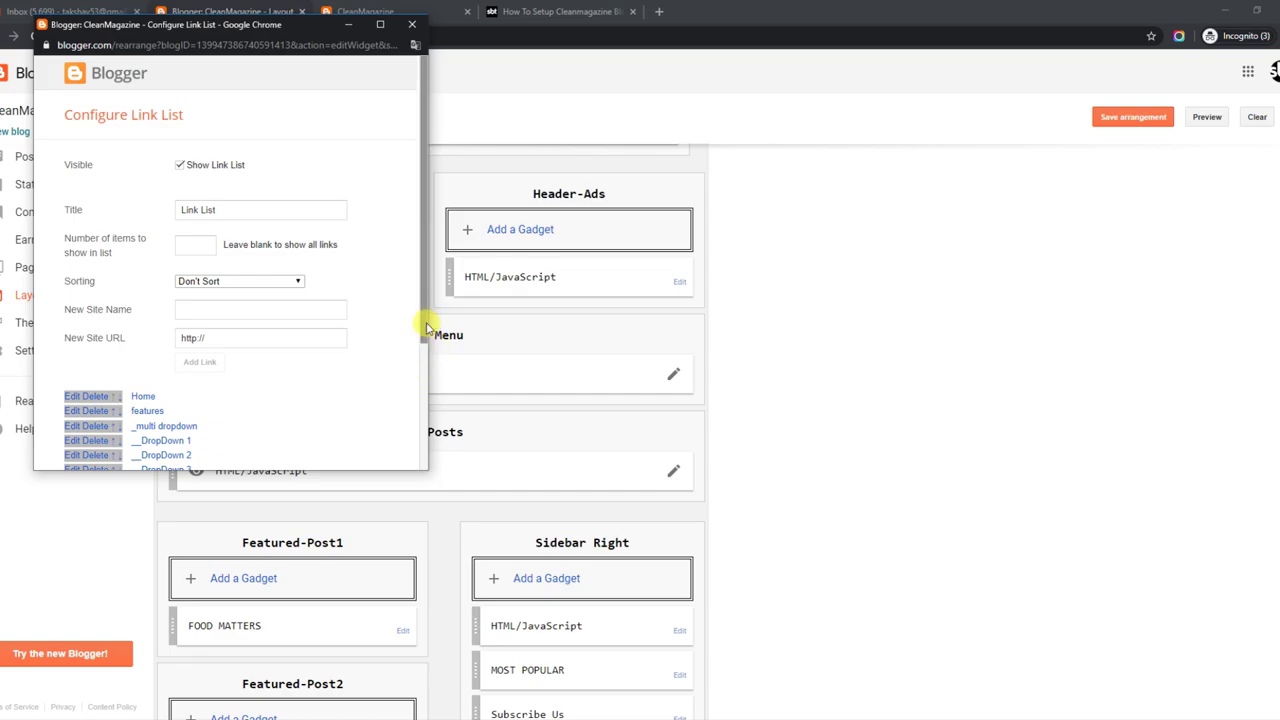
pyautogui.scroll(-2, 288, 466)
pyautogui.click(95, 440)
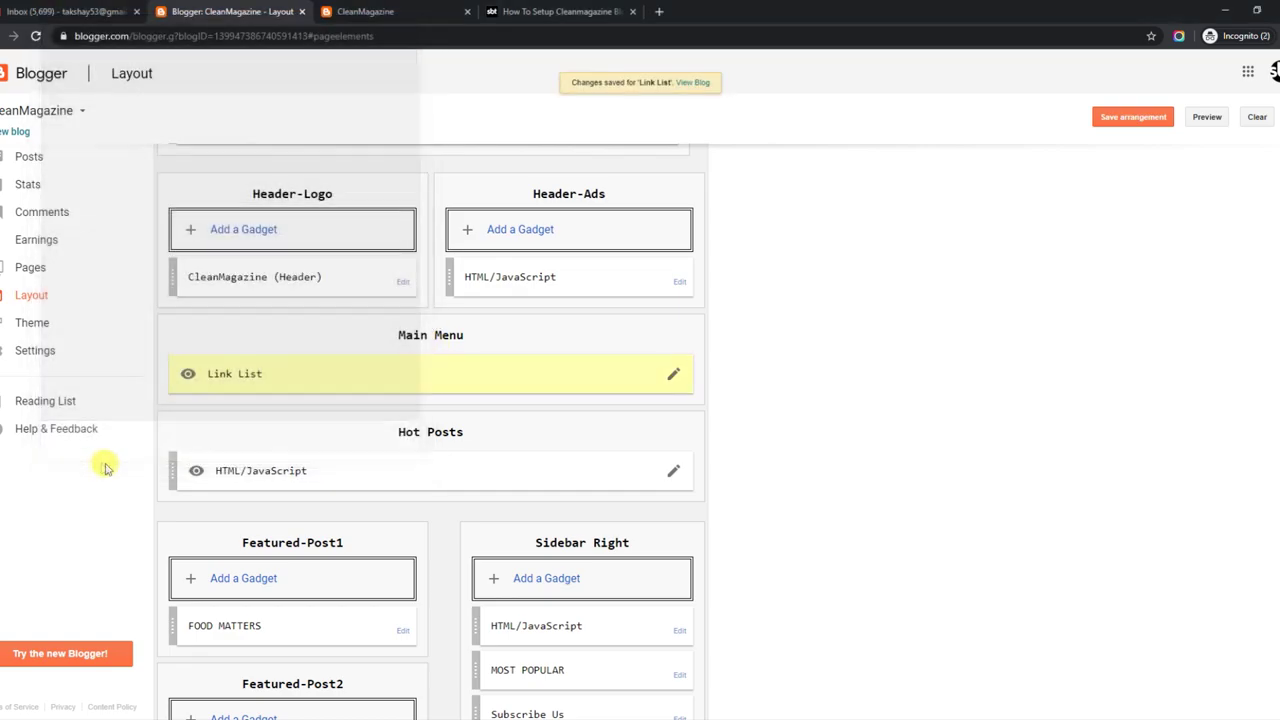
pyautogui.click(414, 8)
pyautogui.click(35, 36)
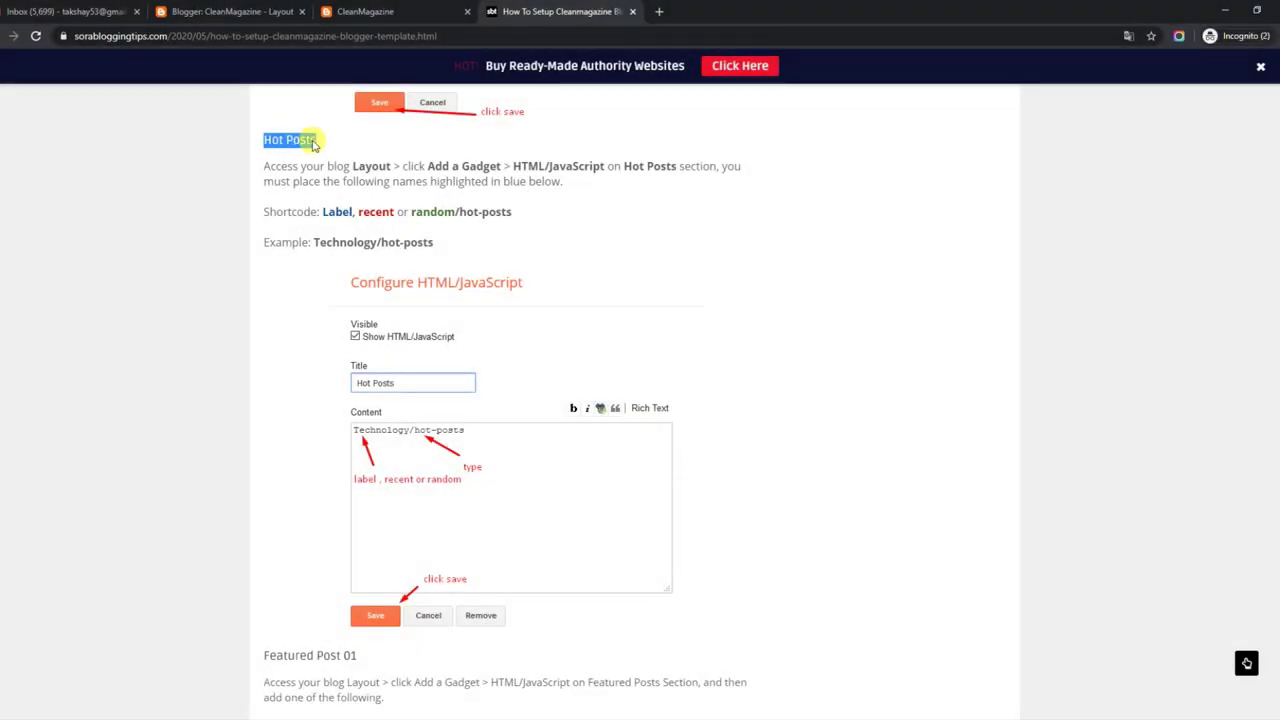
# Step: Read the setup guide's Hot Posts instructions, shortcode and example, and view the hot posts area on the blog
pyautogui.moveTo(264, 166); pyautogui.dragTo(574, 187)
pyautogui.moveTo(267, 211); pyautogui.dragTo(513, 216)
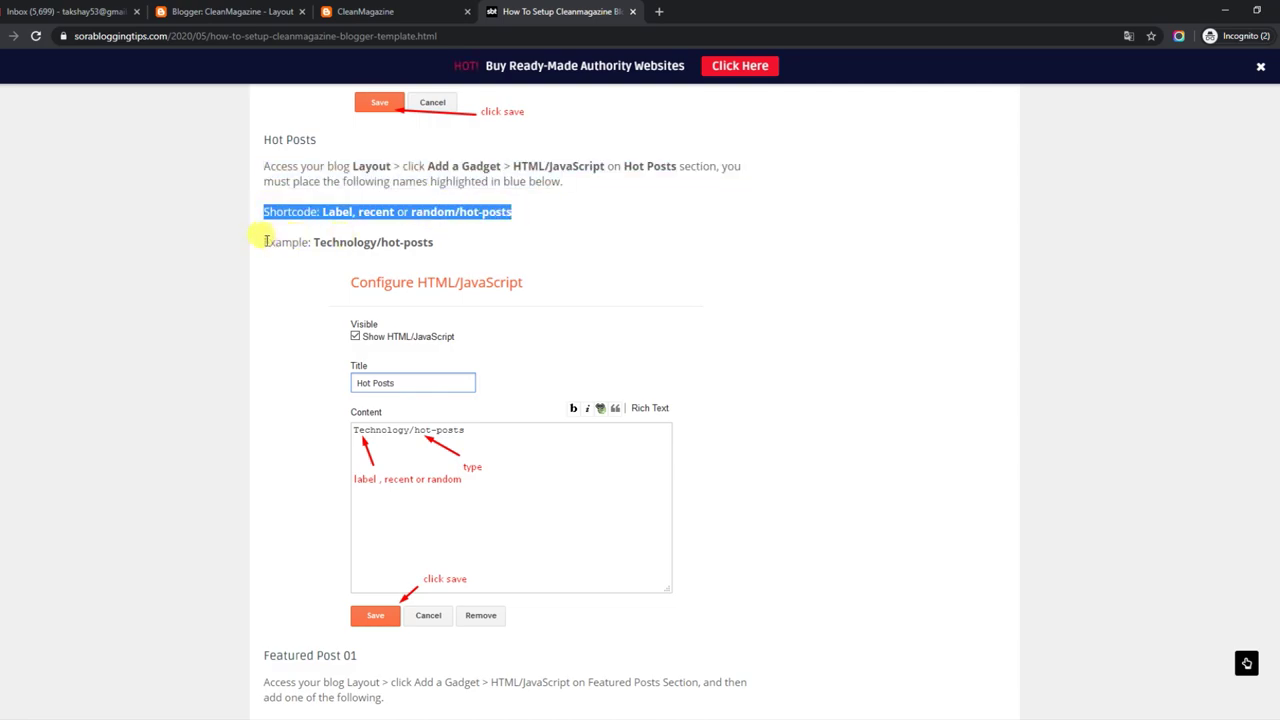
pyautogui.moveTo(267, 241); pyautogui.dragTo(447, 248)
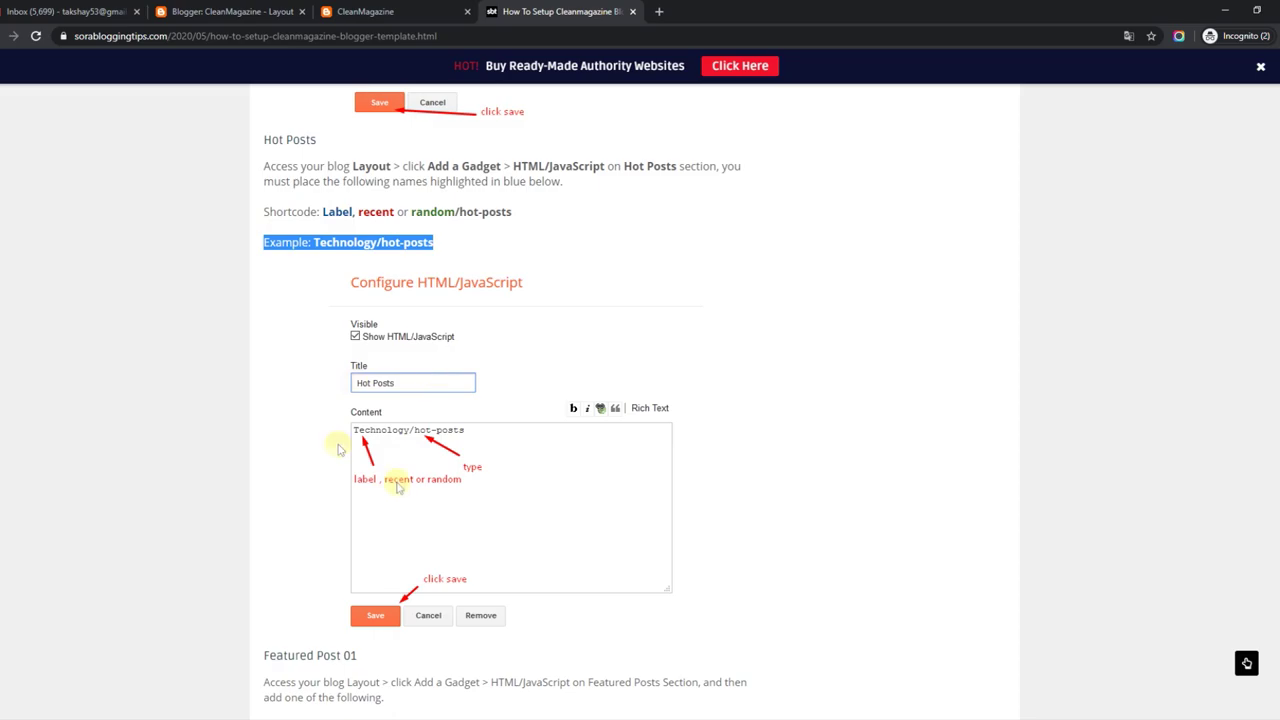
pyautogui.click(450, 11)
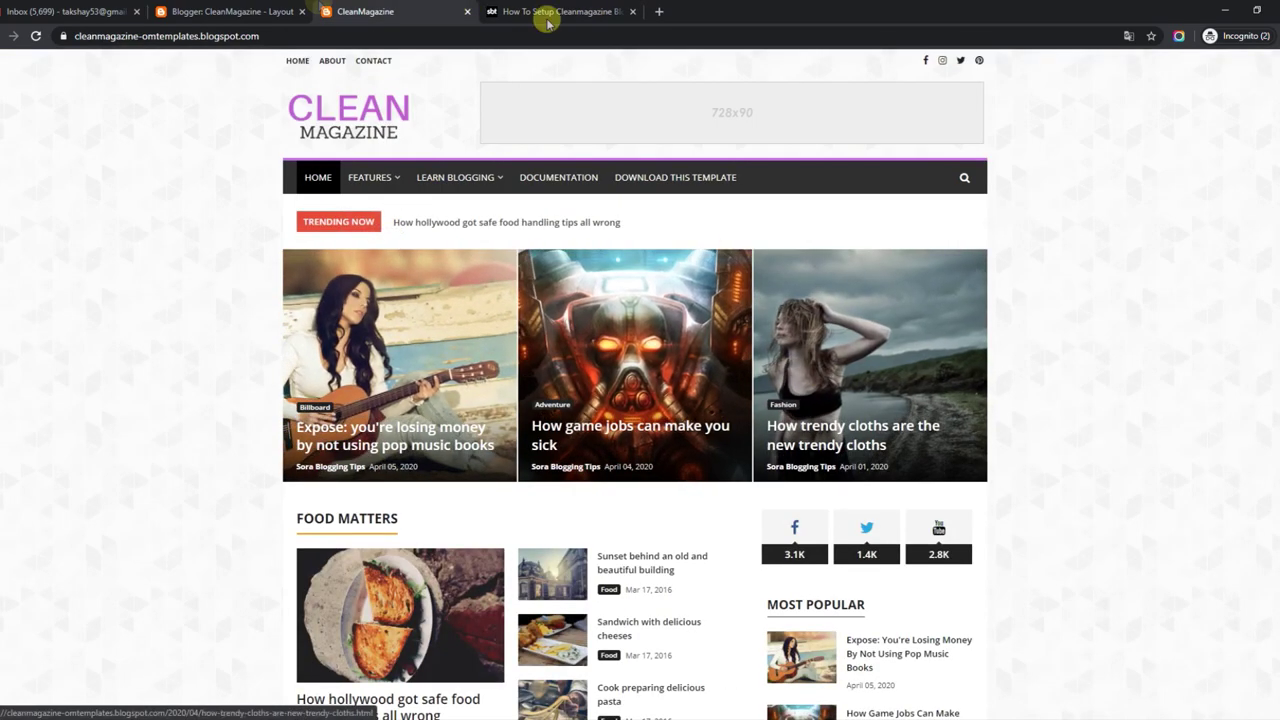
# Step: Open the Hot Posts gadget in the layout, select "random" in its random/hot-posts shortcode, save it, and return to the blog
pyautogui.click(289, 8)
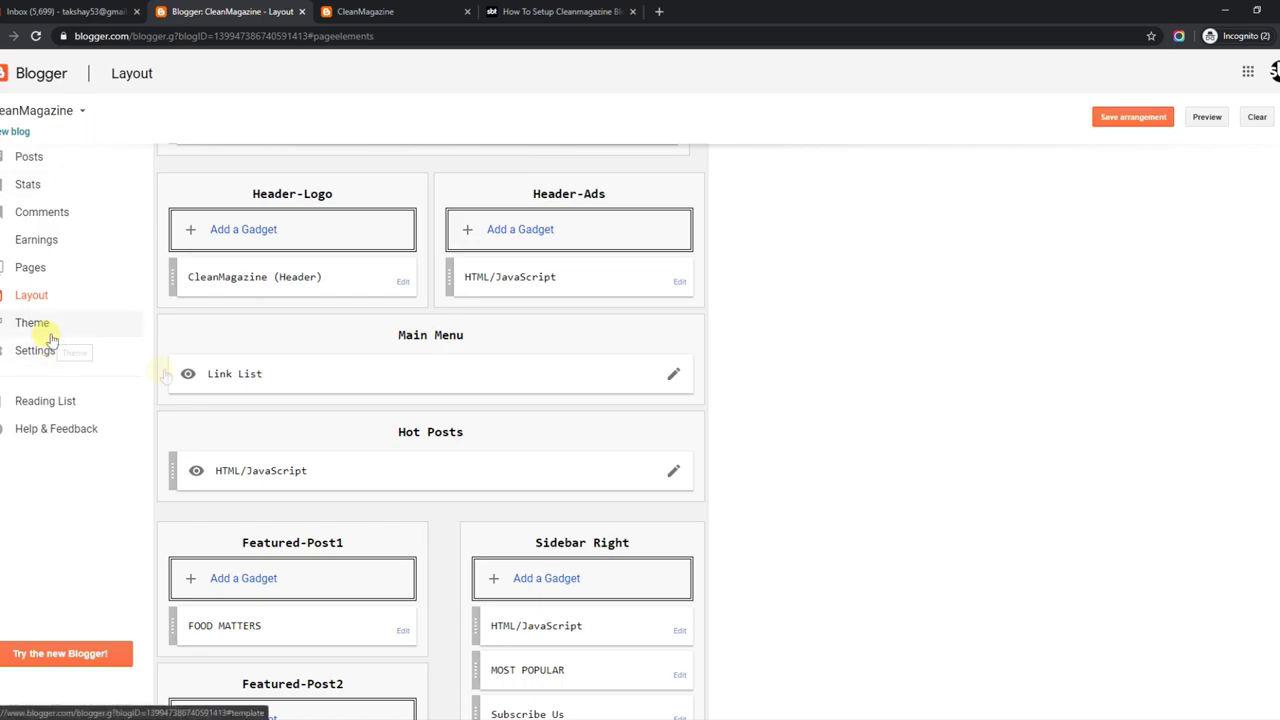
pyautogui.click(674, 472)
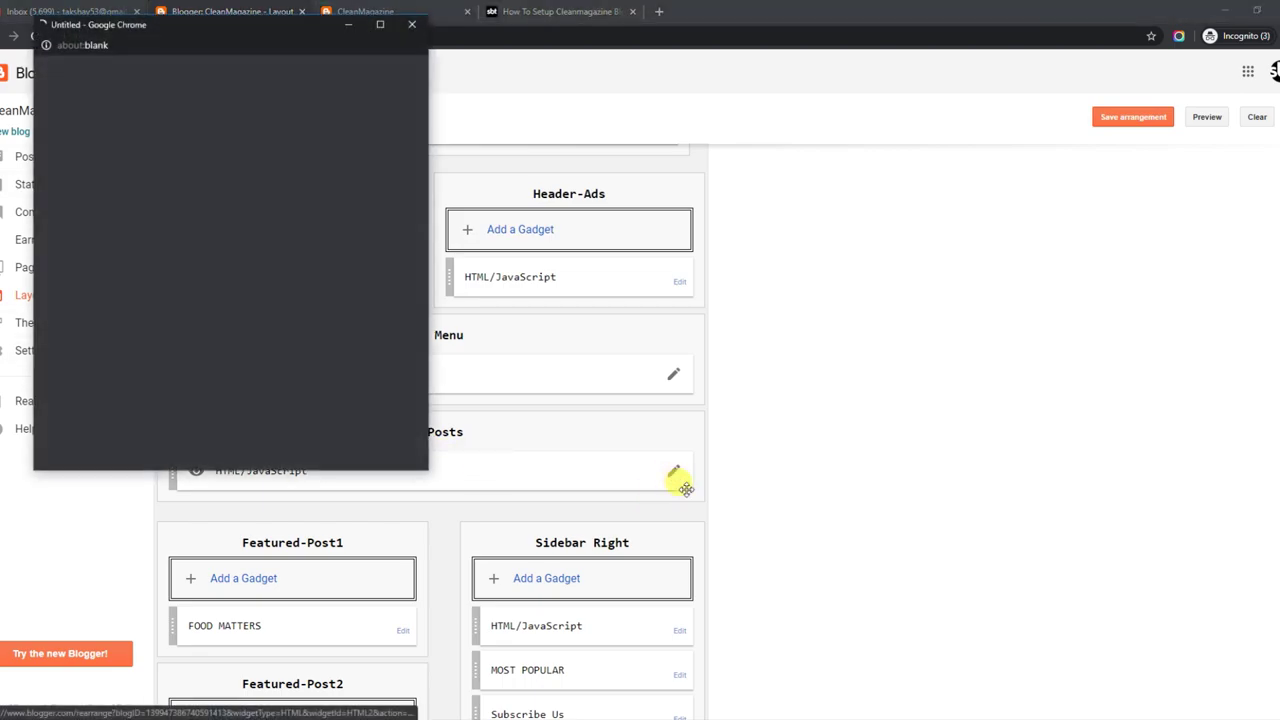
pyautogui.moveTo(98, 262); pyautogui.dragTo(71, 262)
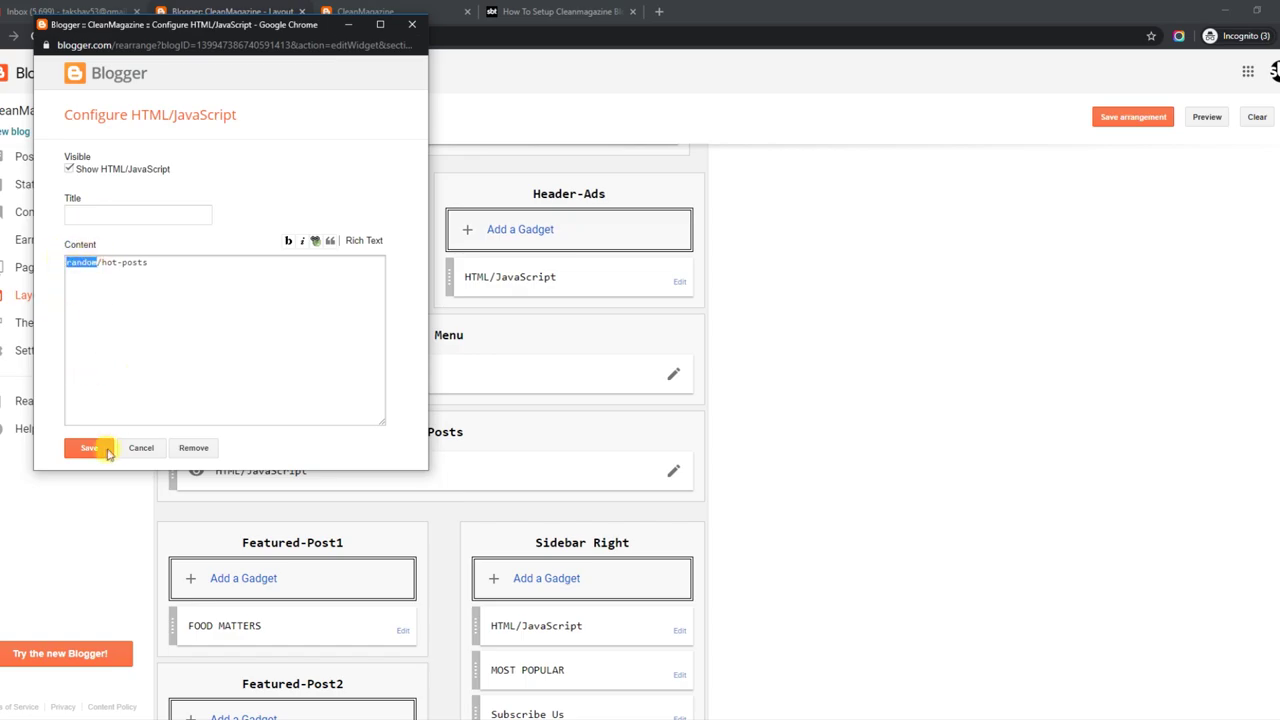
pyautogui.click(105, 451)
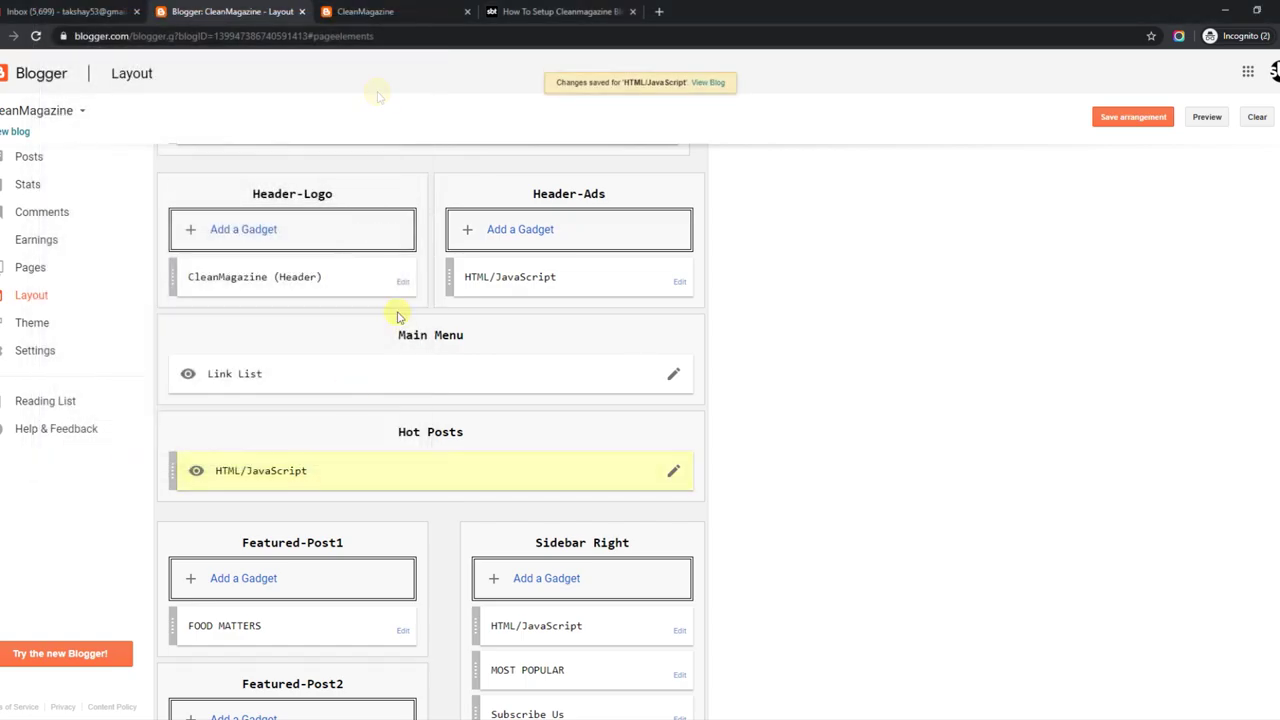
pyautogui.click(366, 10)
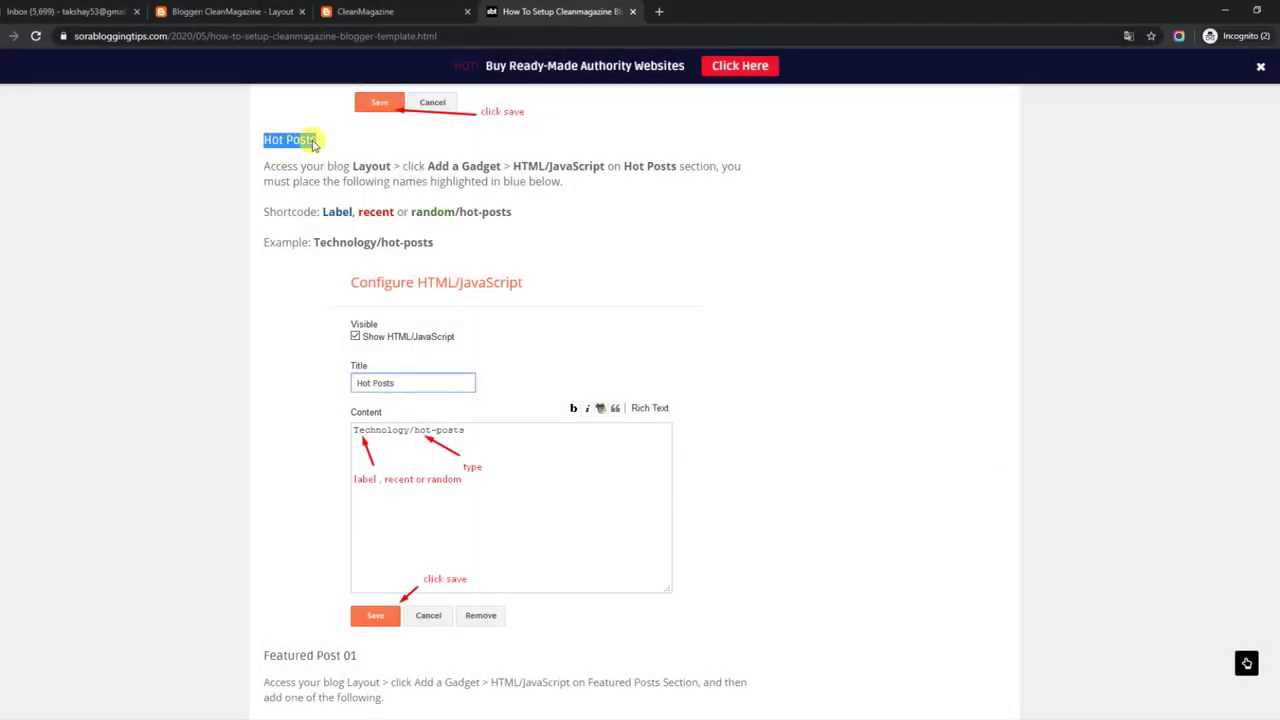
# Step: Review the guide's Hot Posts steps, shortcode options and Technology/hot-posts example again, and compare them with the blog's hot posts
pyautogui.moveTo(265, 166); pyautogui.dragTo(573, 186)
pyautogui.moveTo(265, 211); pyautogui.dragTo(513, 216)
pyautogui.moveTo(266, 241); pyautogui.dragTo(446, 248)
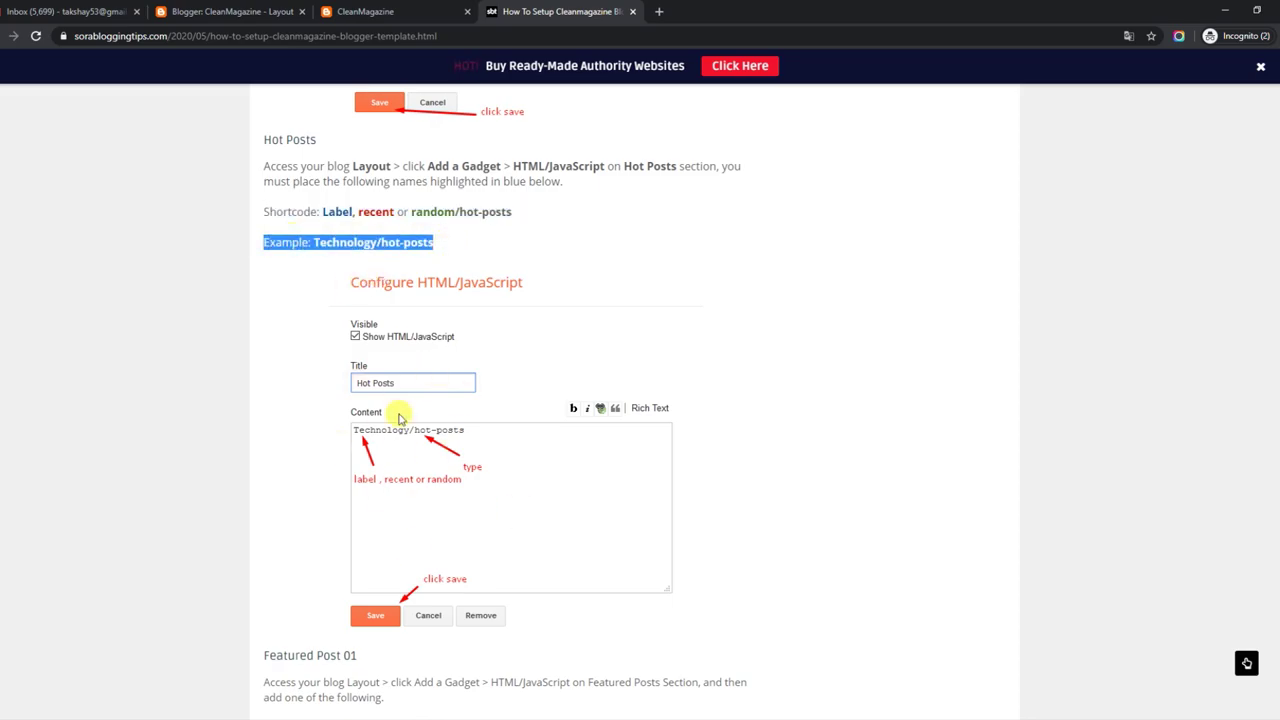
pyautogui.click(455, 11)
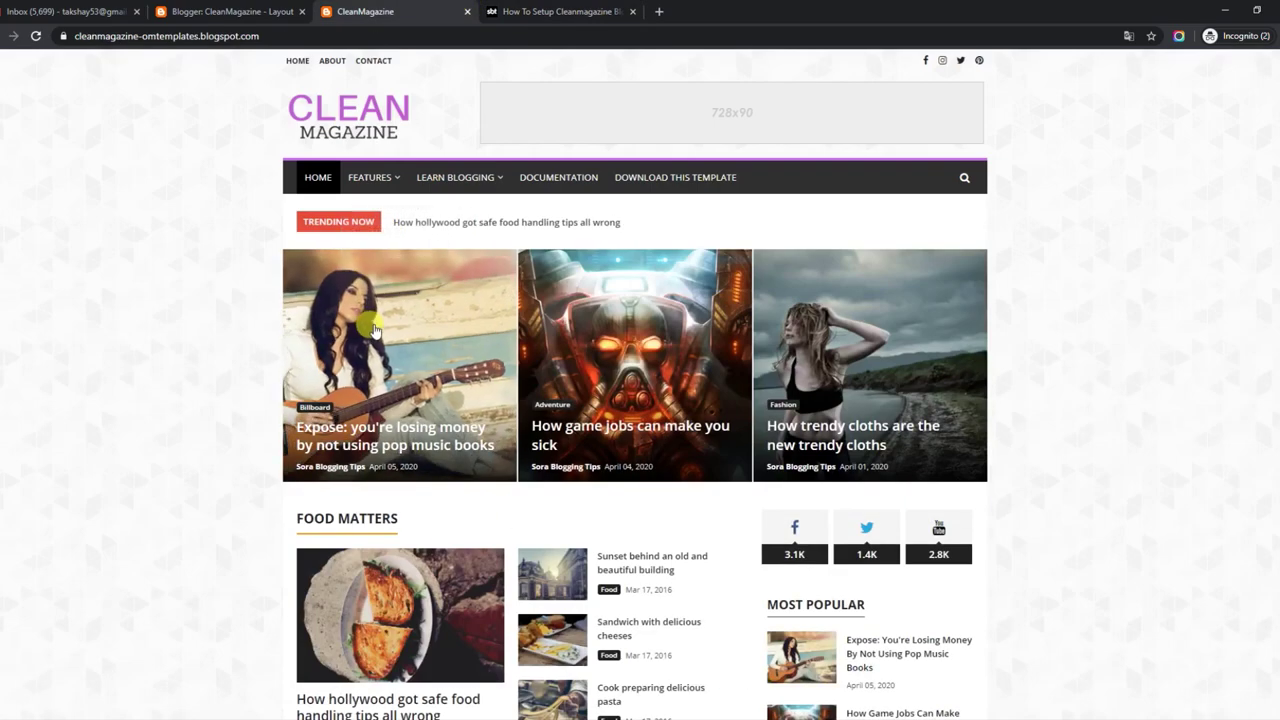
# Step: Reopen the Hot Posts gadget, highlight the "random" part of its content, save the gadget again, and view the blog
pyautogui.click(289, 9)
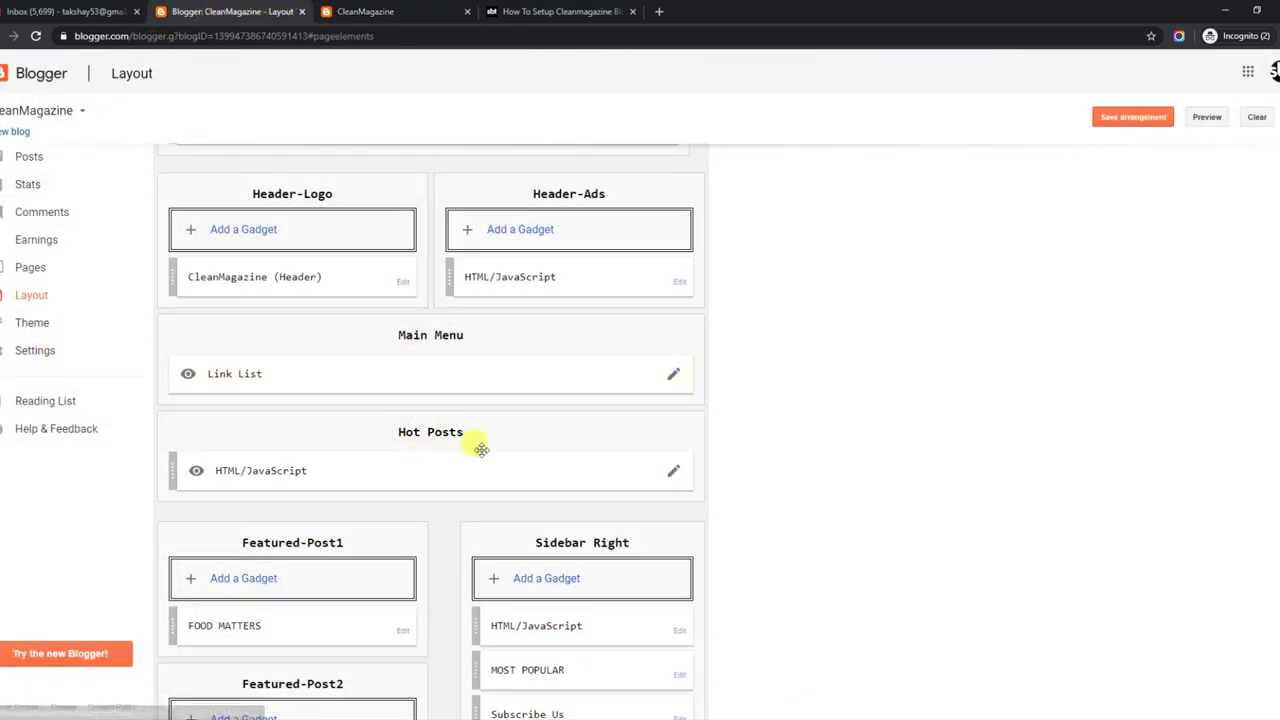
pyautogui.click(673, 471)
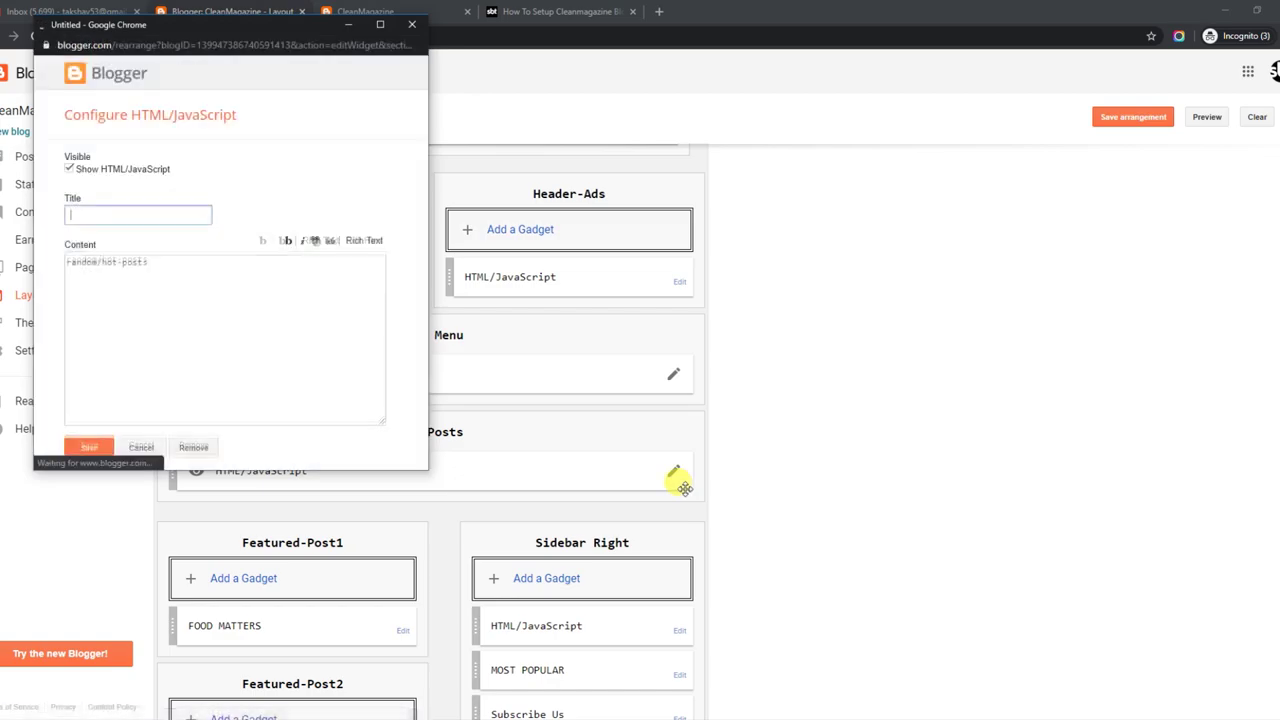
pyautogui.moveTo(98, 262); pyautogui.dragTo(70, 262)
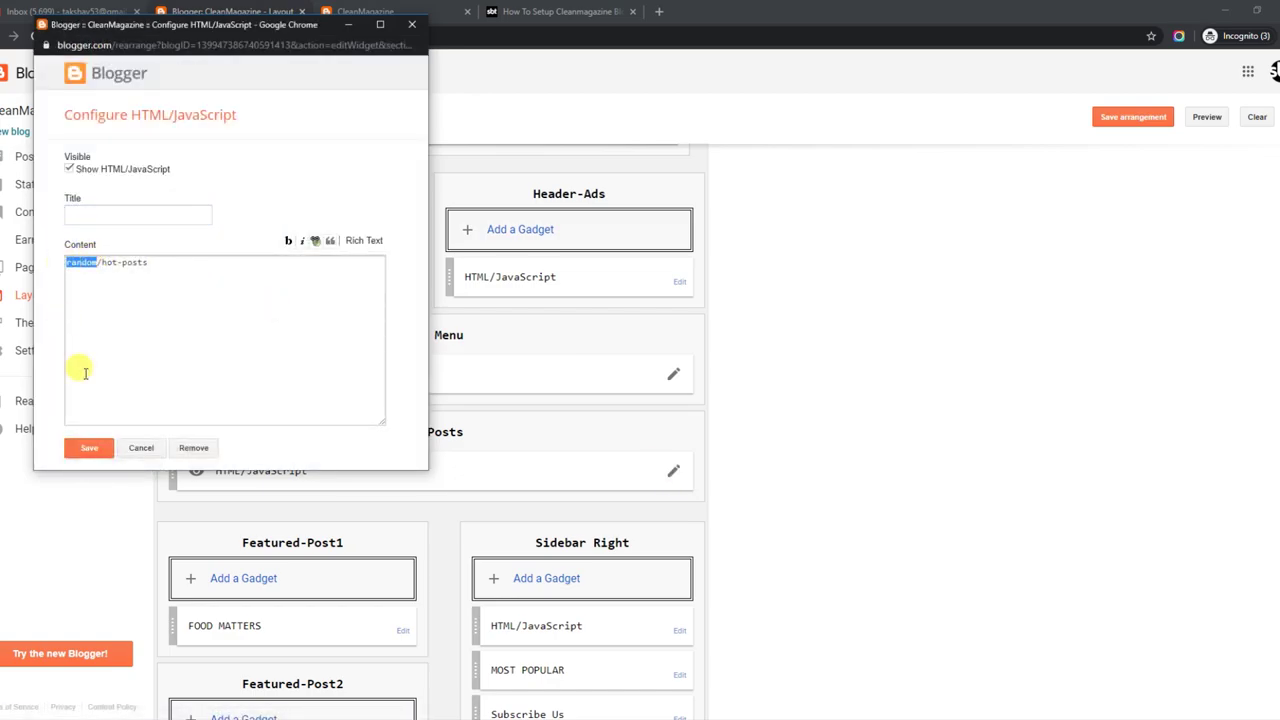
pyautogui.click(105, 450)
pyautogui.click(362, 12)
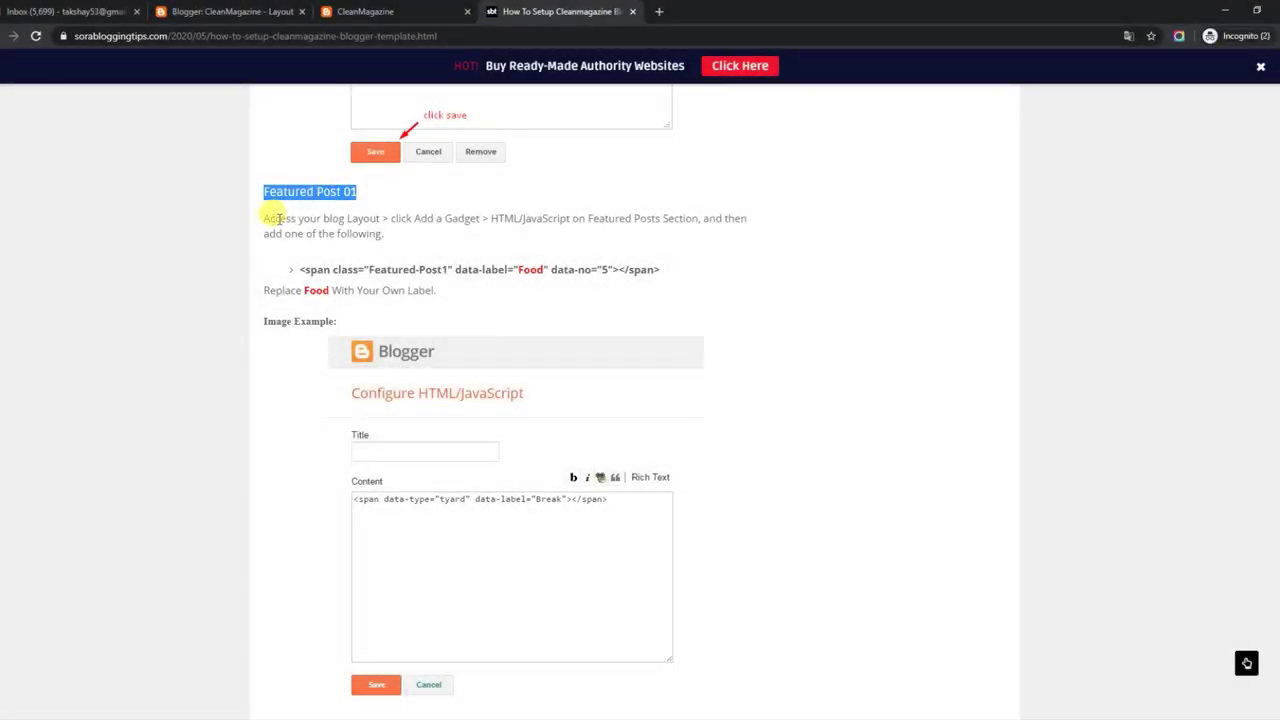
# Step: Read the setup guide's Featured Post 01 instructions, its span code, and the note on replacing Food with your own label
pyautogui.moveTo(265, 217); pyautogui.dragTo(397, 237)
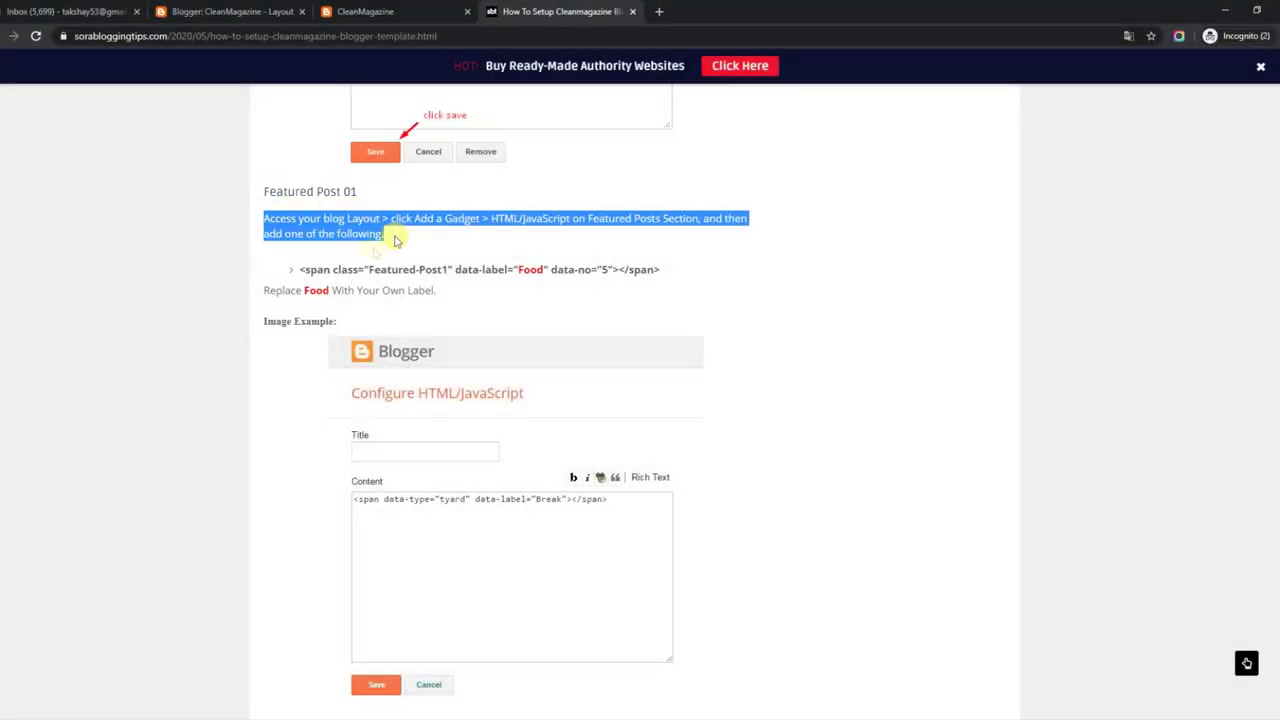
pyautogui.moveTo(302, 268); pyautogui.dragTo(668, 276)
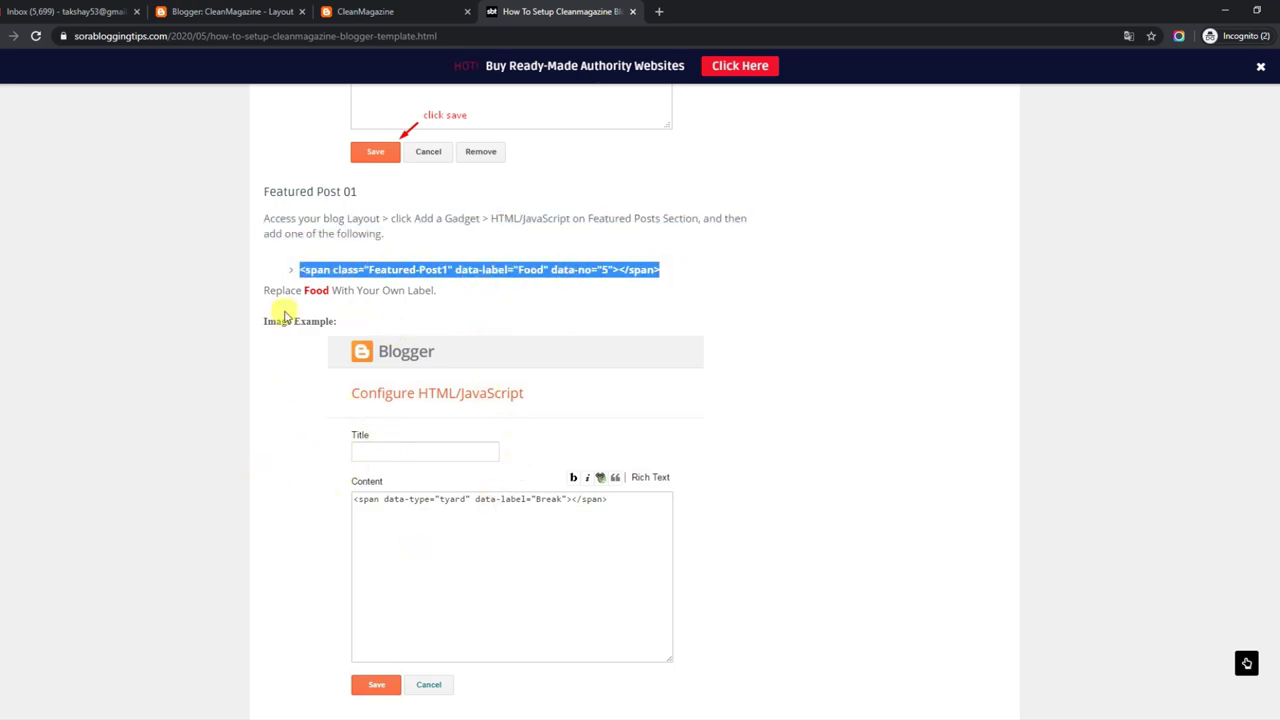
pyautogui.moveTo(305, 290); pyautogui.dragTo(322, 290)
pyautogui.moveTo(436, 290); pyautogui.dragTo(369, 289)
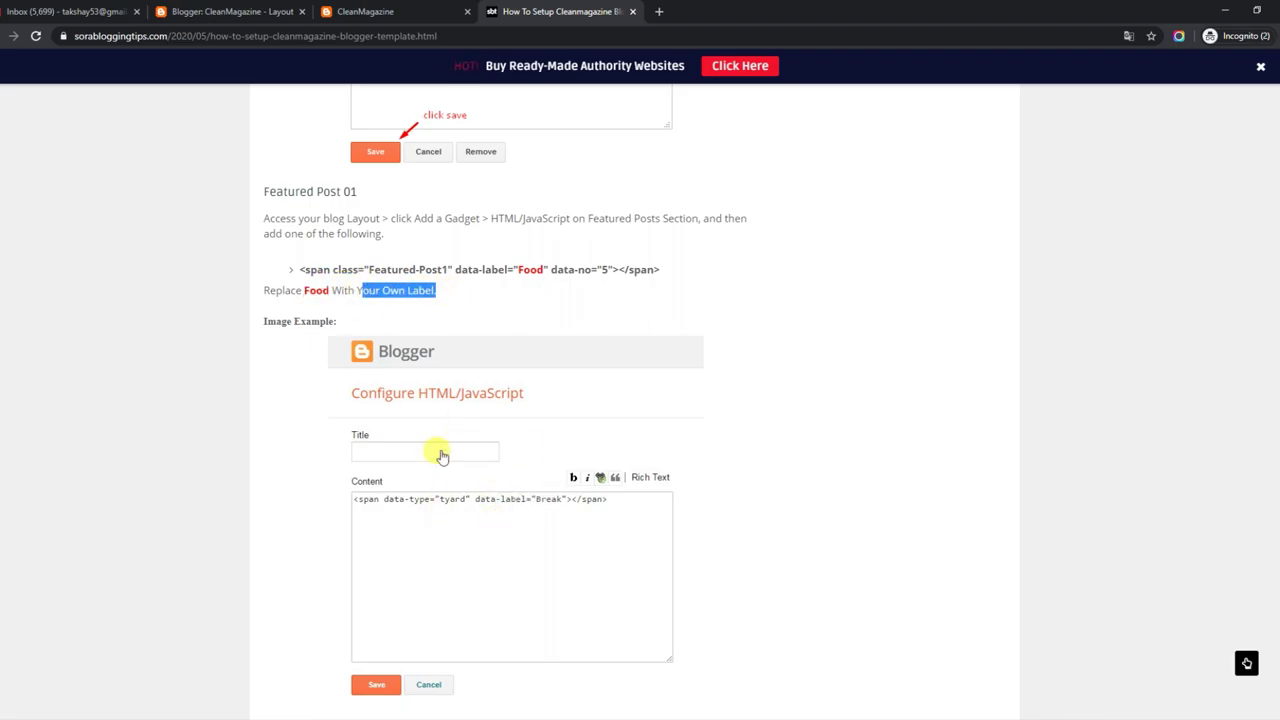
# Step: Examine the Food Matters featured section on the blog and return to the Blogger layout
pyautogui.click(418, 13)
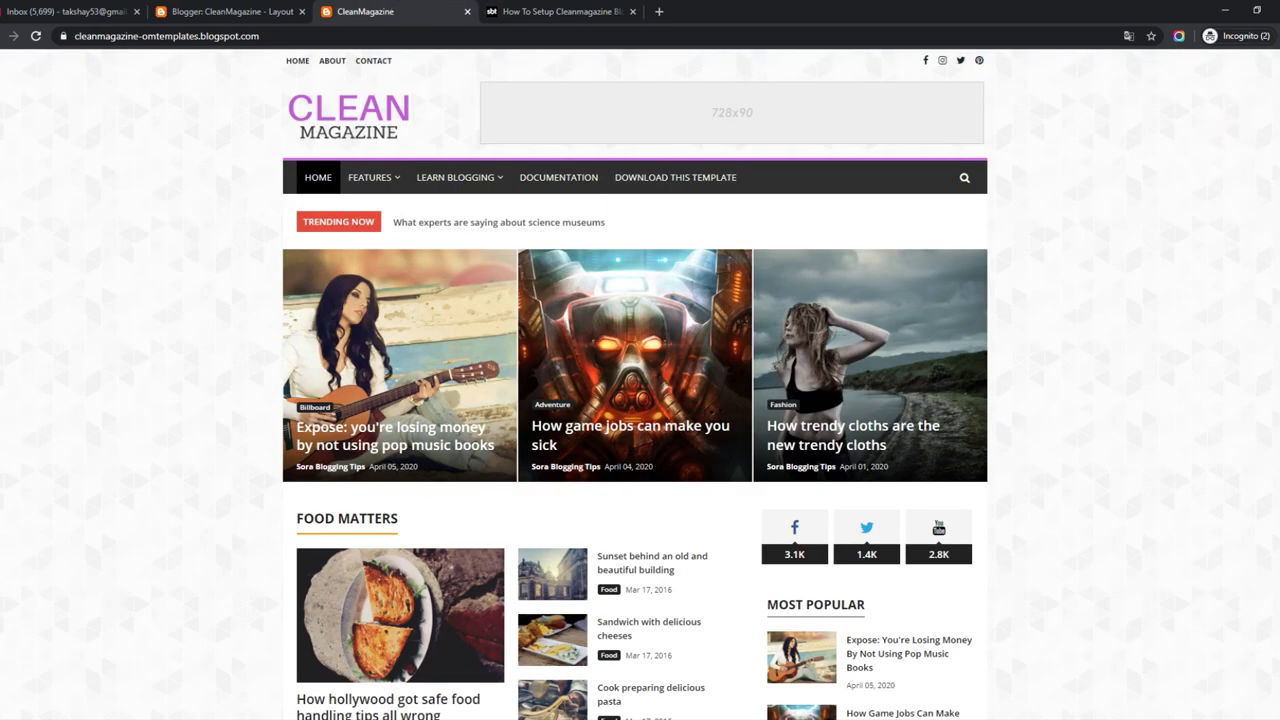
pyautogui.scroll(-4, 578, 258)
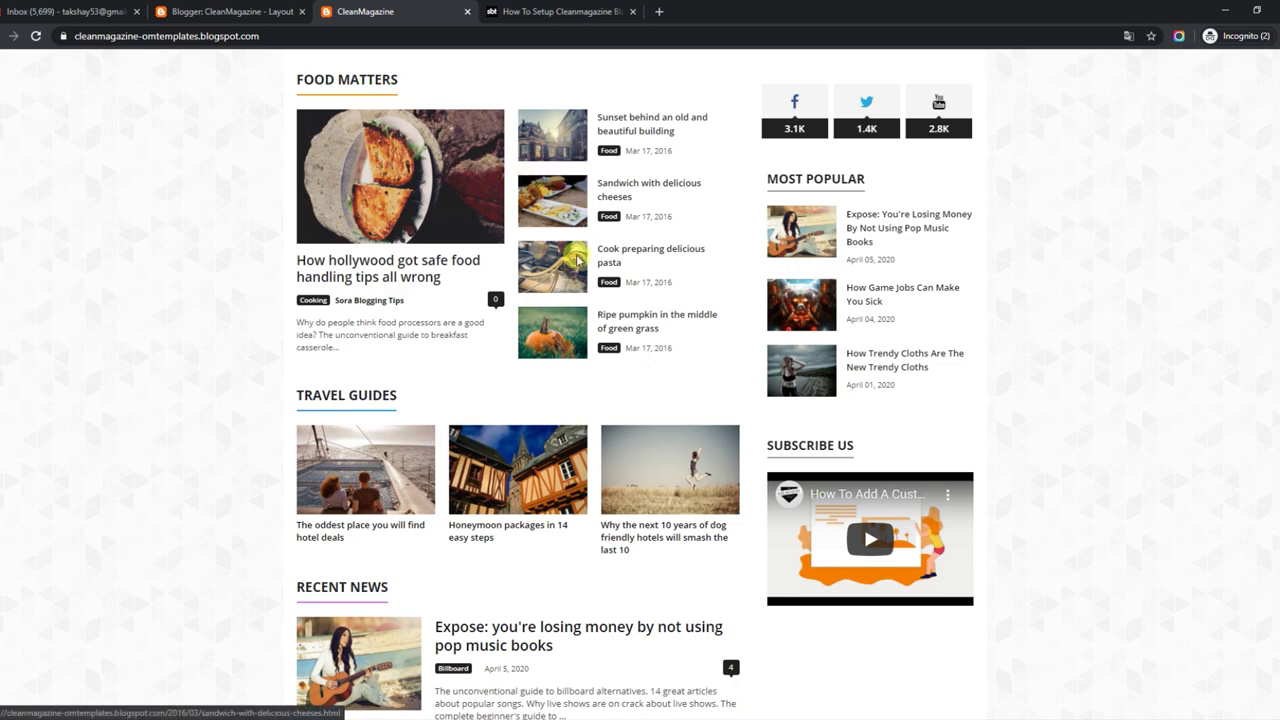
pyautogui.click(306, 9)
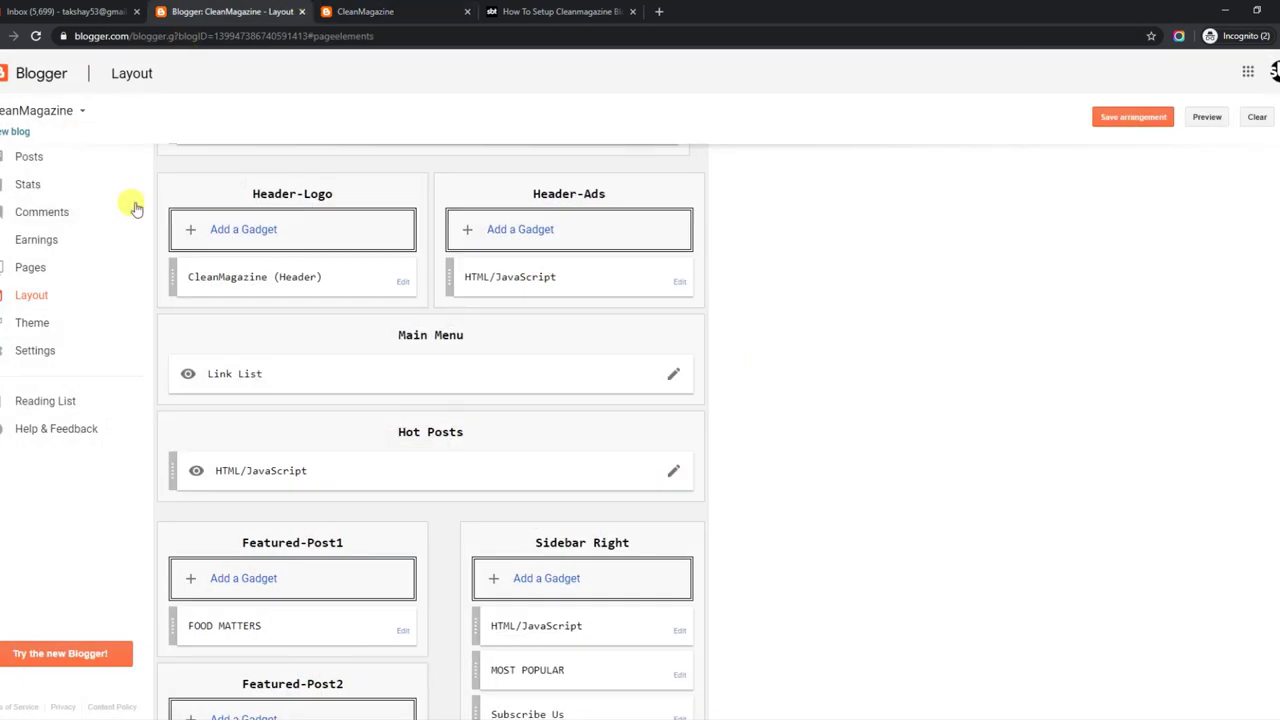
# Step: Open the Food Matters gadget in Featured-Post1, highlight the Food label in its code, and save the gadget
pyautogui.click(402, 631)
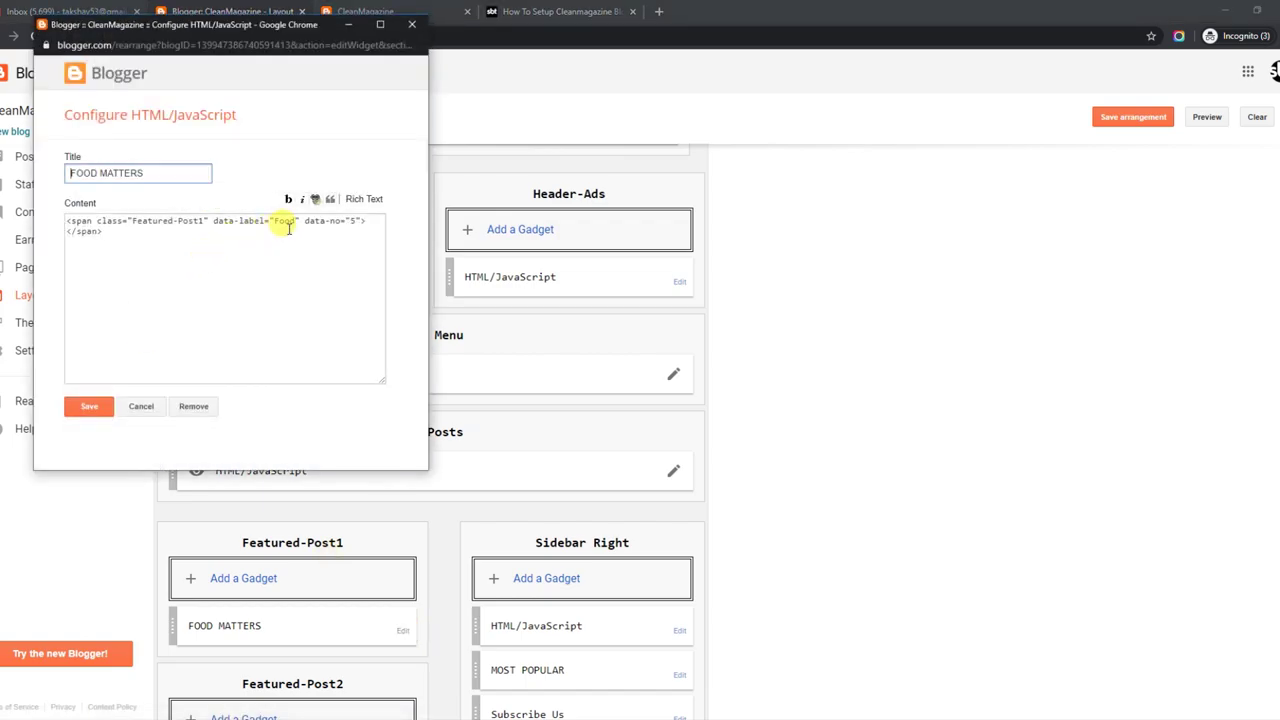
pyautogui.moveTo(274, 220); pyautogui.dragTo(296, 219)
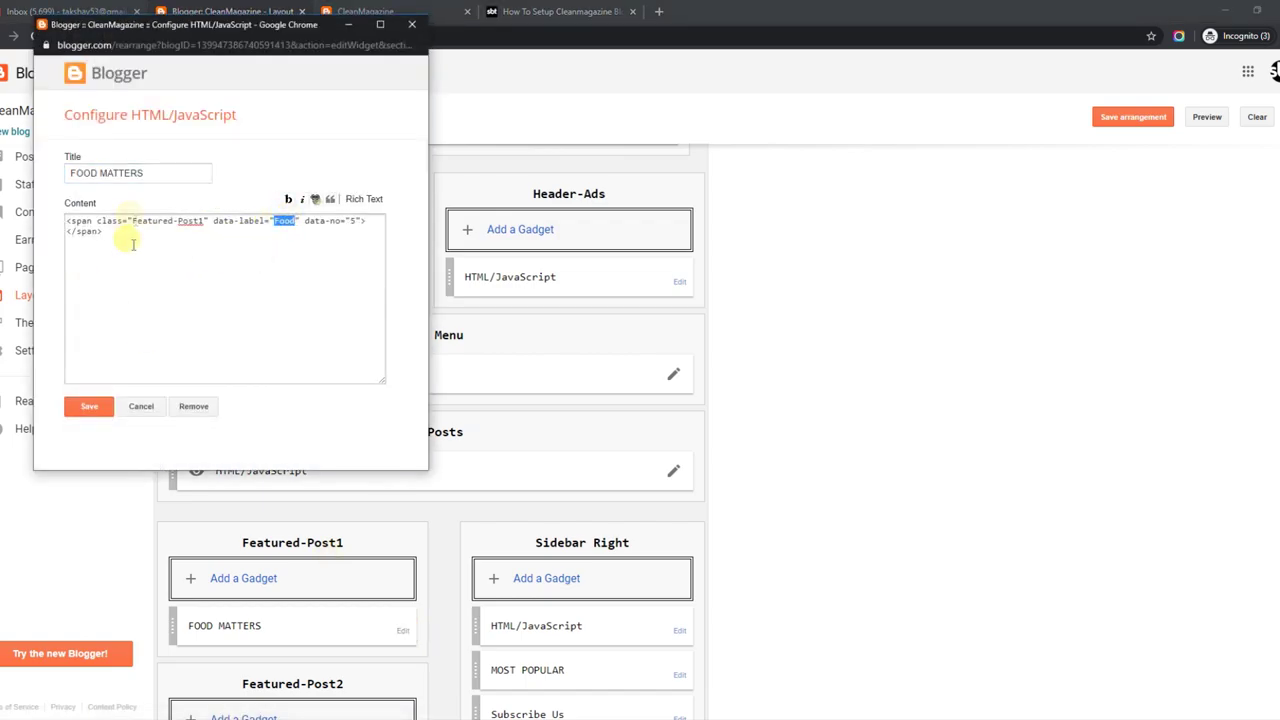
pyautogui.click(95, 410)
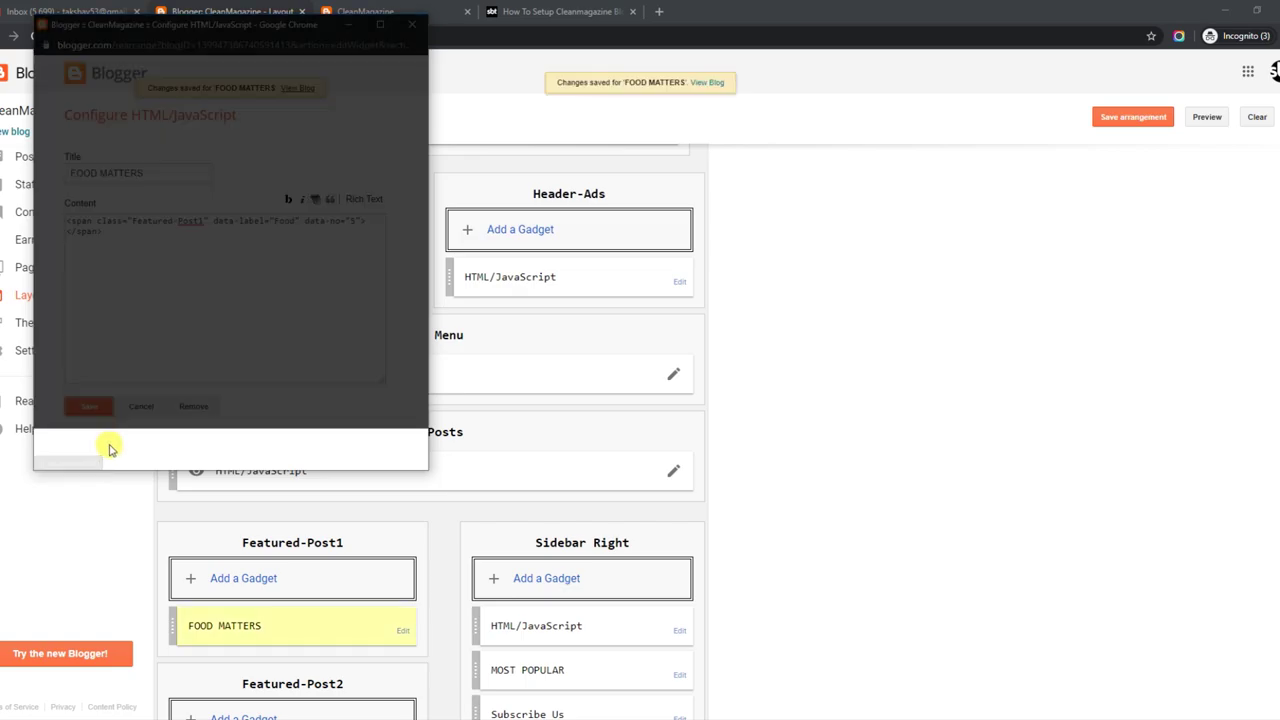
# Step: Read the setup guide's Featured Post 02 instructions, its span code, and the note on replacing Travel with your own label
pyautogui.click(437, 8)
pyautogui.click(560, 8)
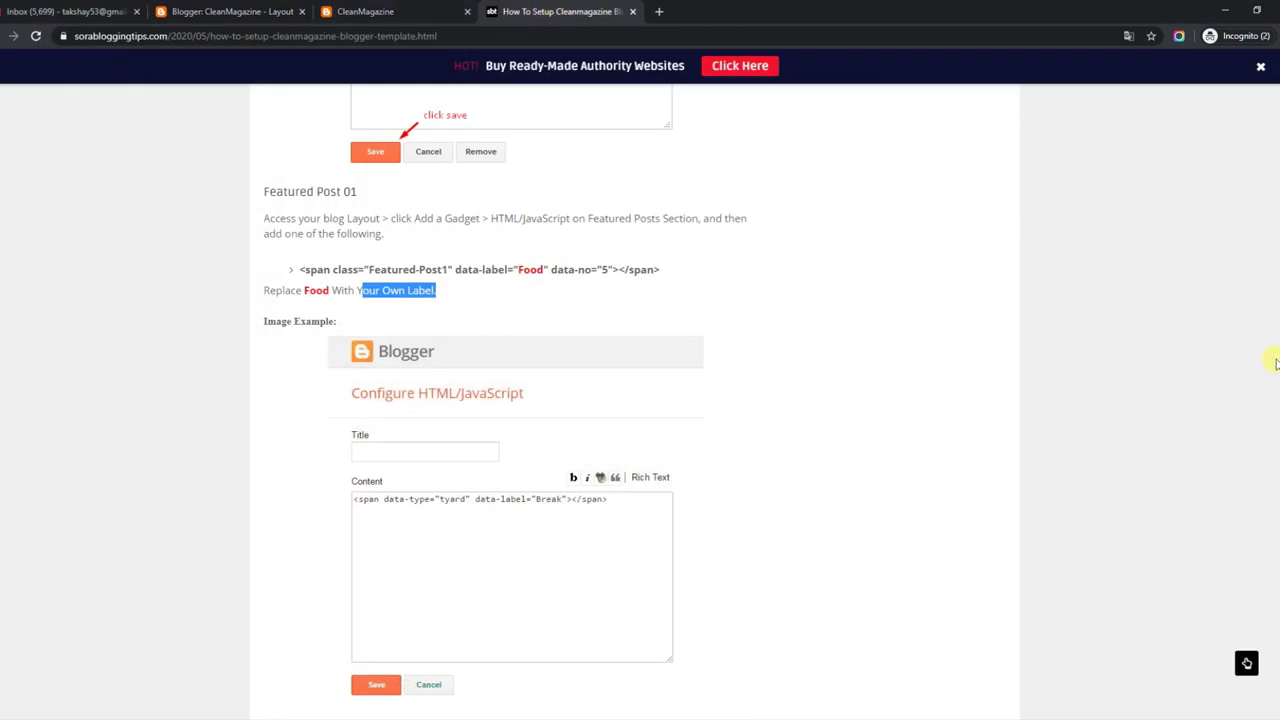
pyautogui.scroll(-4, 1276, 364)
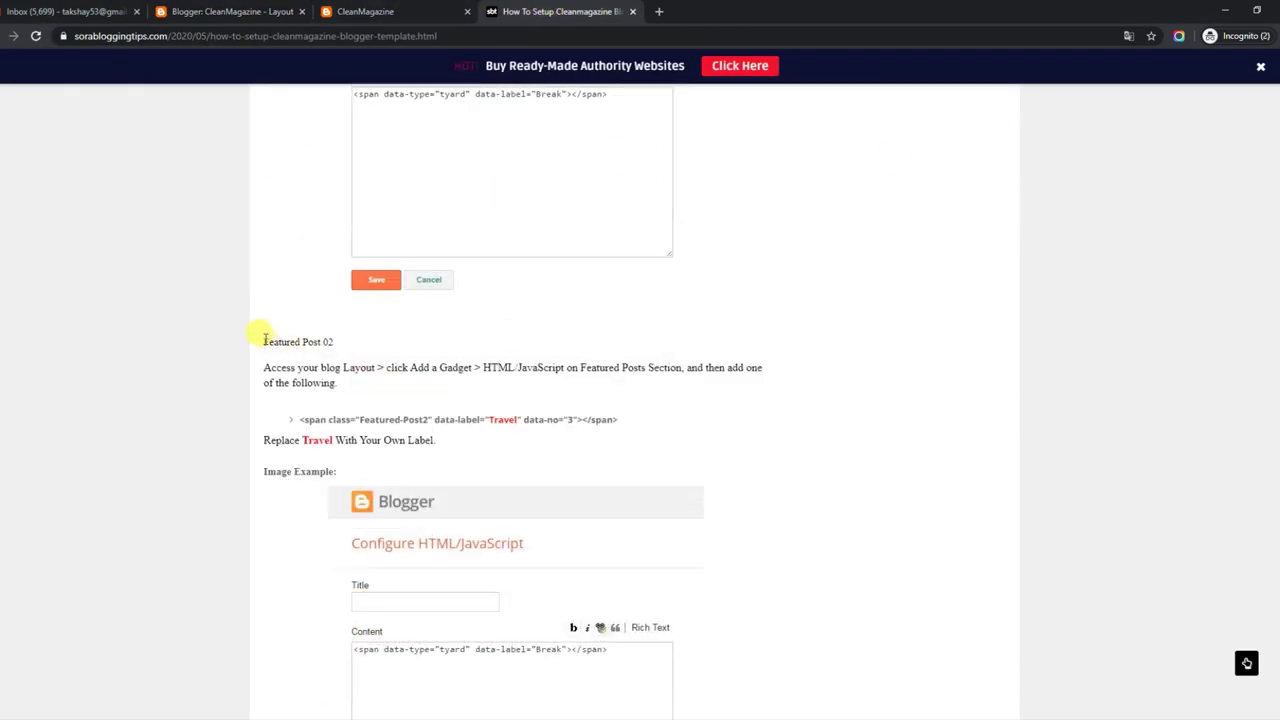
pyautogui.moveTo(263, 341); pyautogui.dragTo(350, 345)
pyautogui.moveTo(263, 367); pyautogui.dragTo(626, 430)
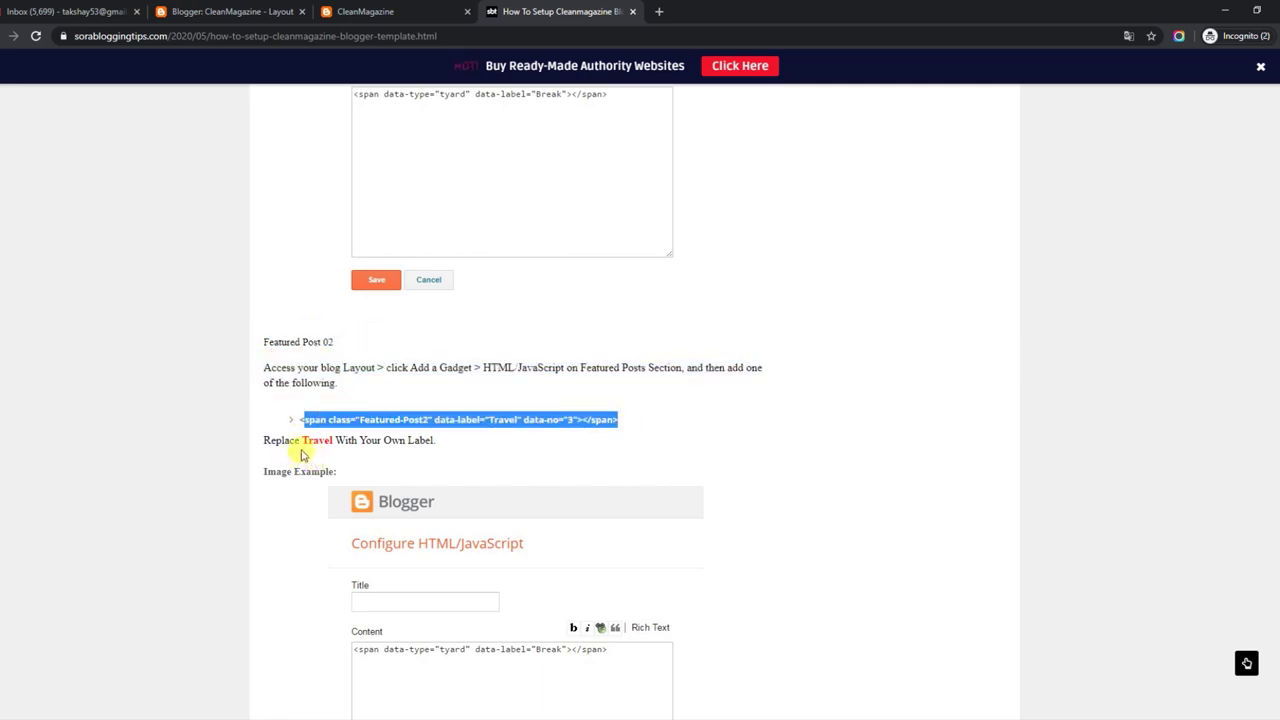
pyautogui.moveTo(305, 439); pyautogui.dragTo(436, 440)
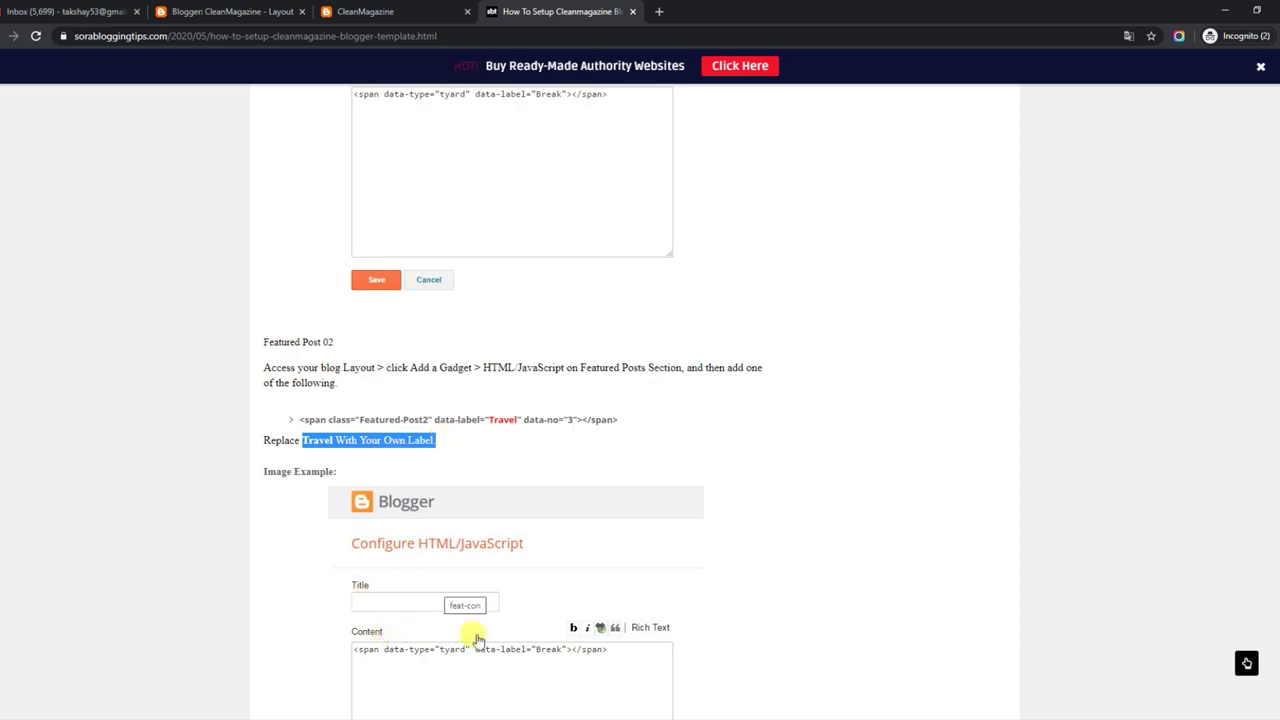
# Step: Check the blog's Travel Guides section, then open its Featured-Post2 gadget, highlight the Travel label, and save the gadget
pyautogui.click(428, 20)
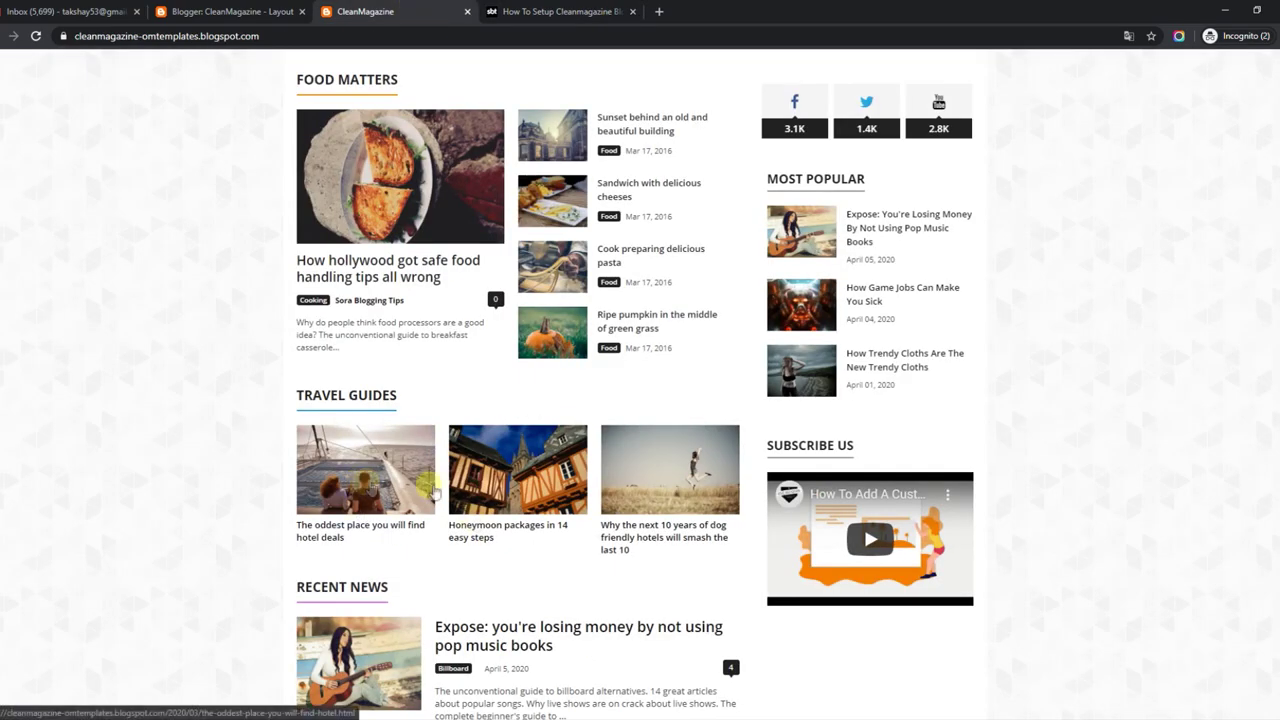
pyautogui.click(285, 12)
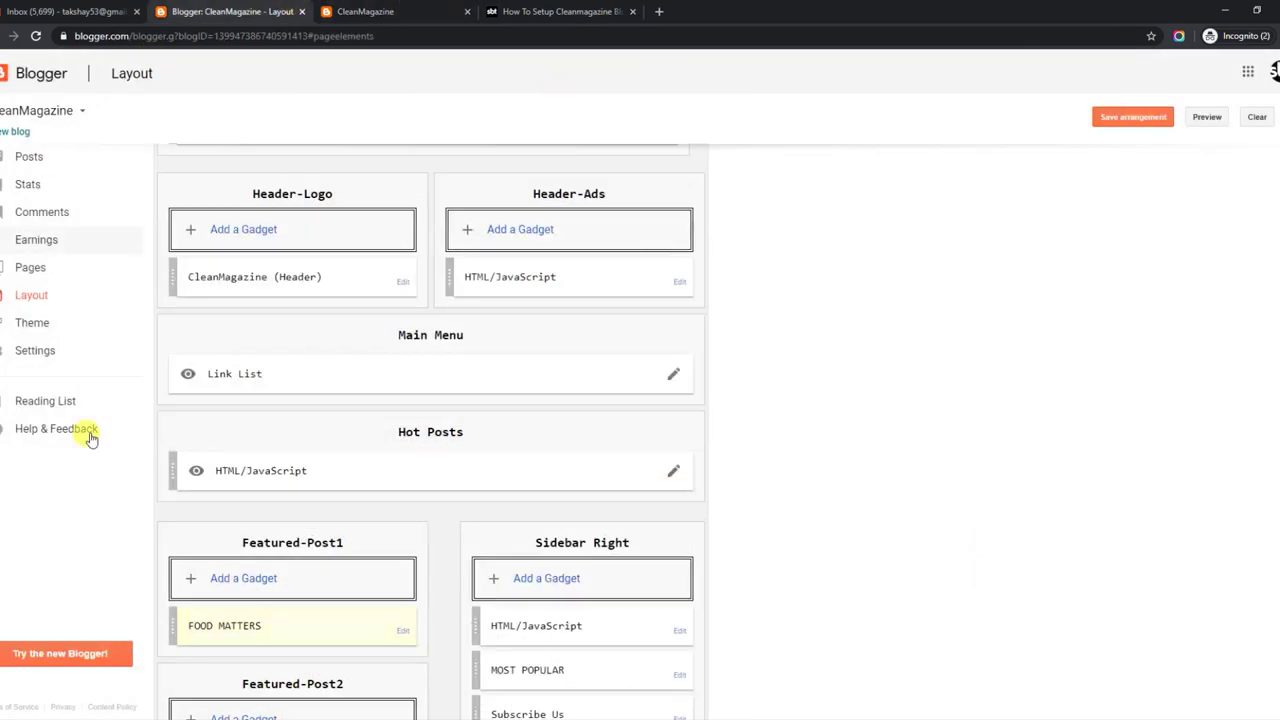
pyautogui.scroll(-3, 287, 583)
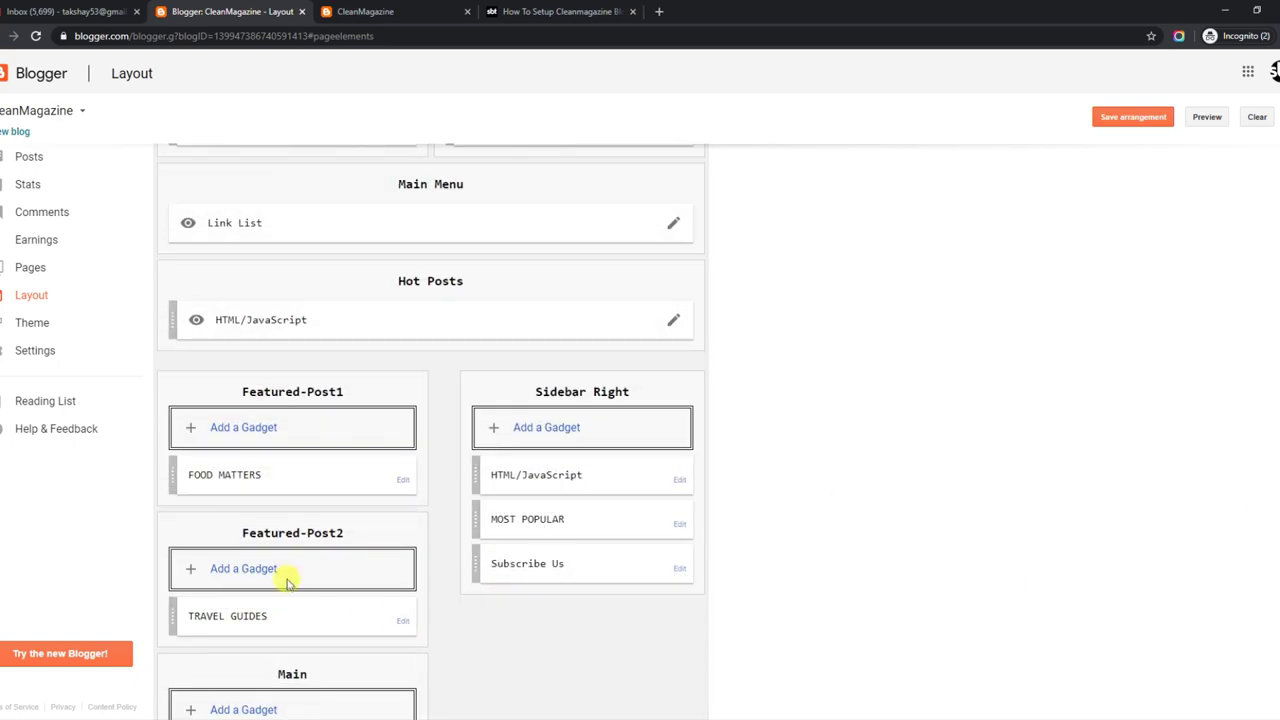
pyautogui.click(403, 622)
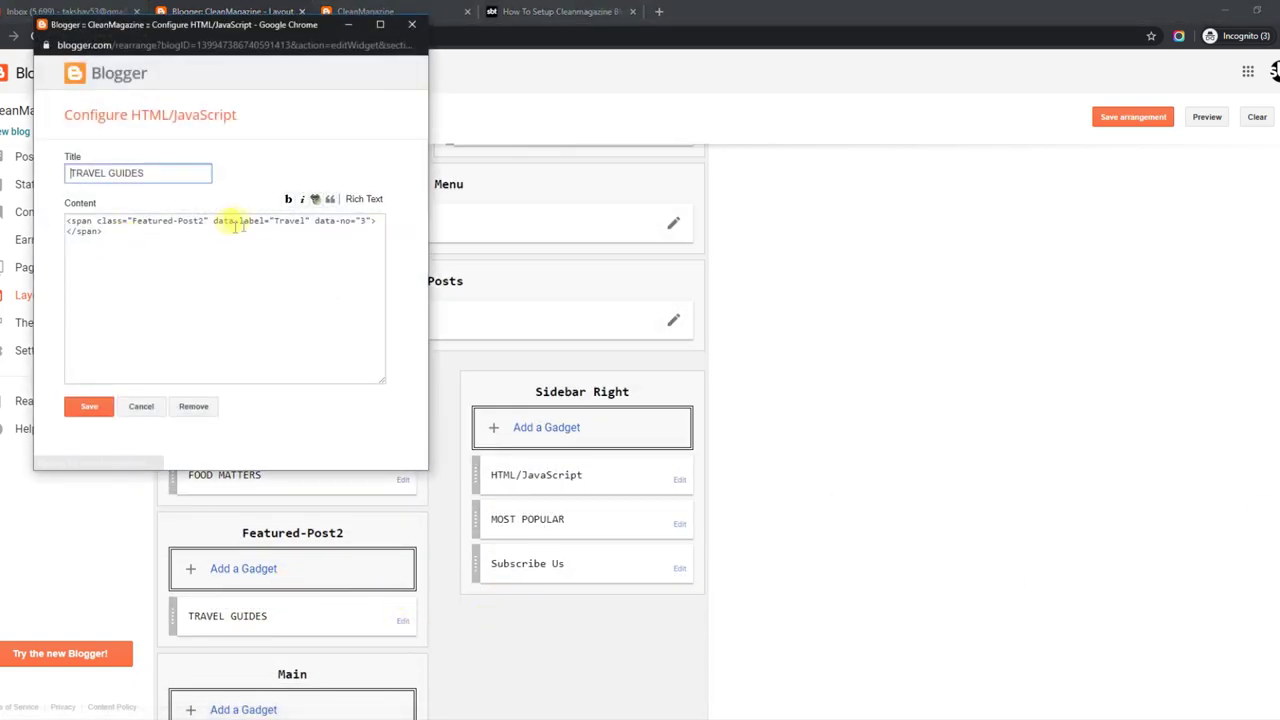
pyautogui.moveTo(277, 221); pyautogui.dragTo(302, 221)
pyautogui.click(97, 408)
# Step: Read the setup guide's Post List Widget instructions, including the shortcode format and the label, recent and random examples
pyautogui.click(440, 11)
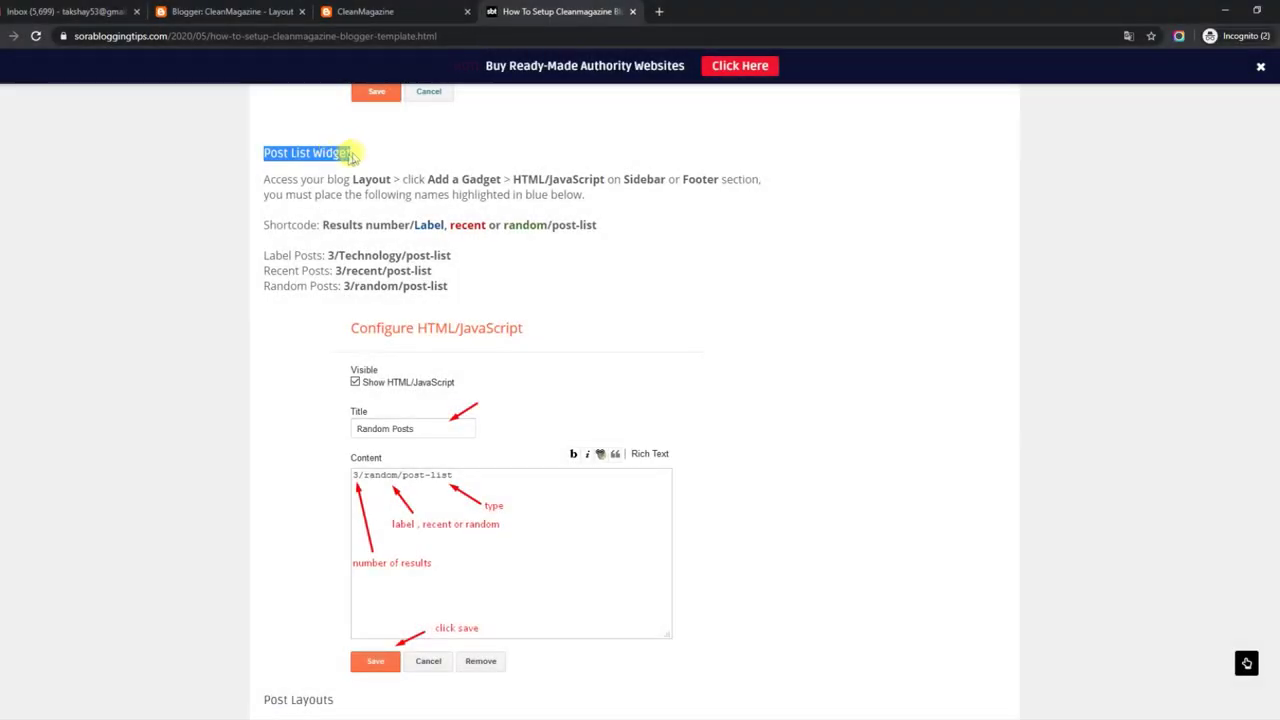
pyautogui.moveTo(267, 179); pyautogui.dragTo(595, 201)
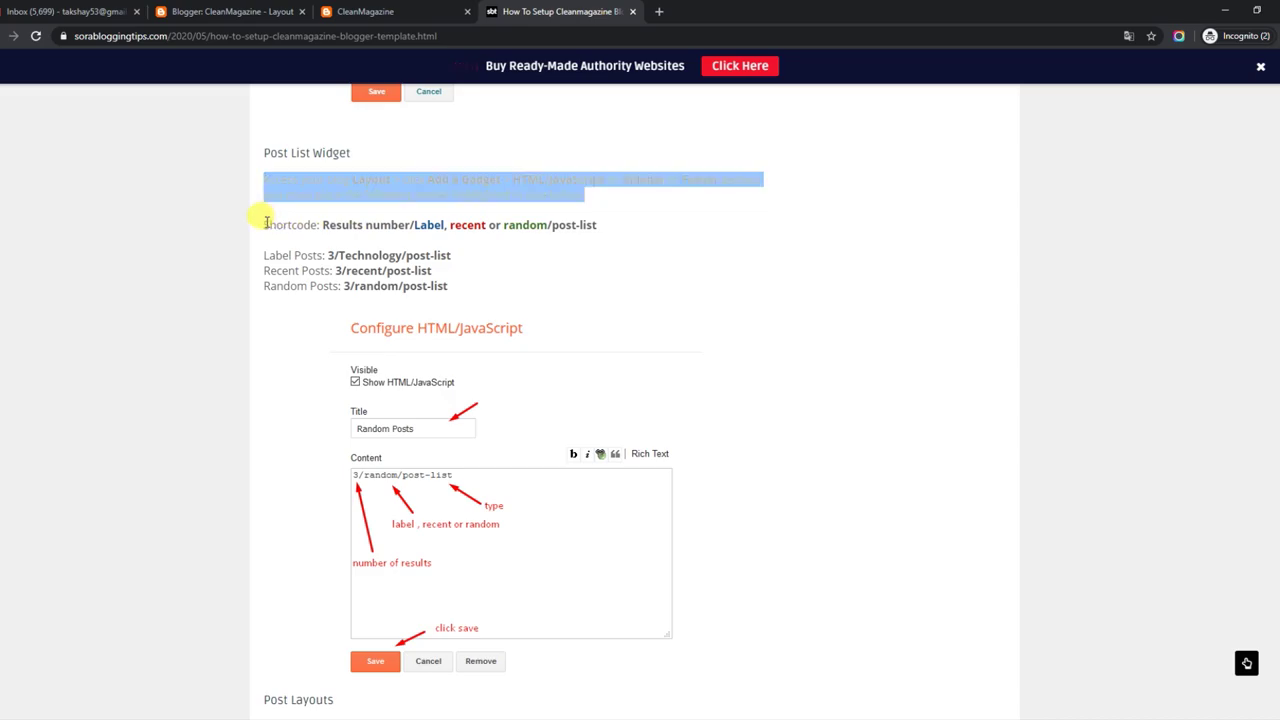
pyautogui.moveTo(264, 220); pyautogui.dragTo(587, 220)
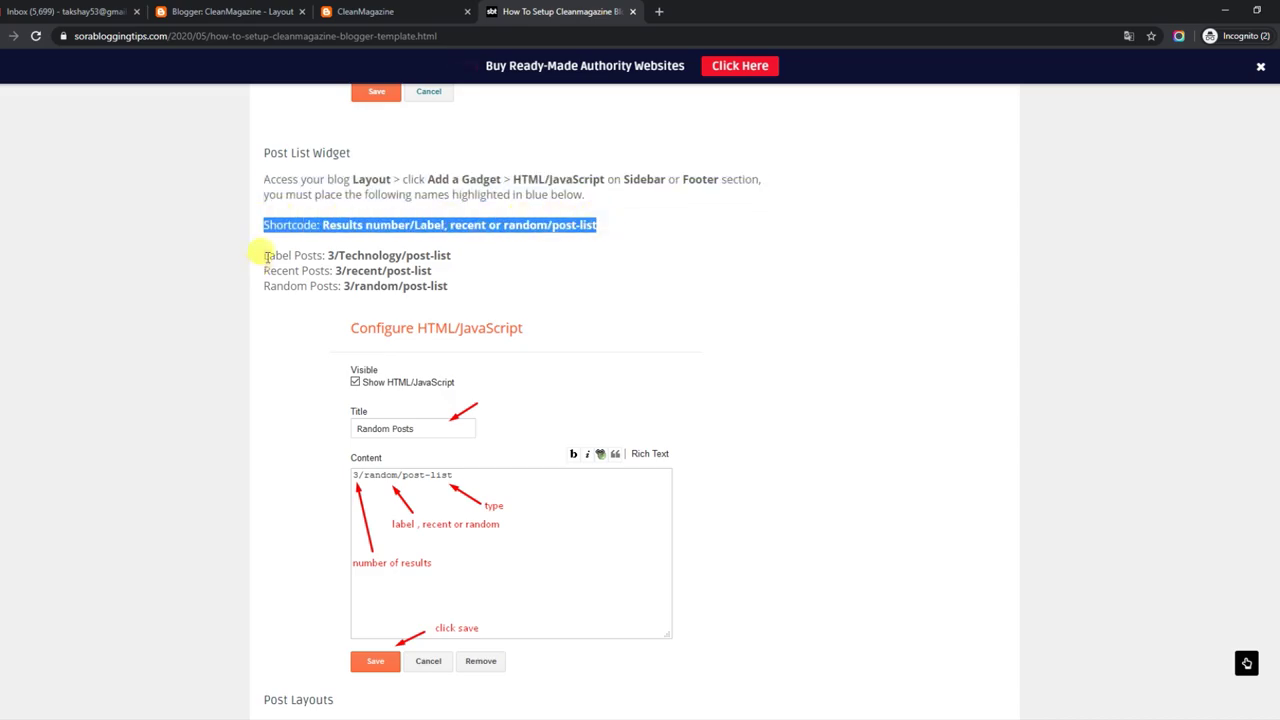
pyautogui.moveTo(265, 255); pyautogui.dragTo(455, 256)
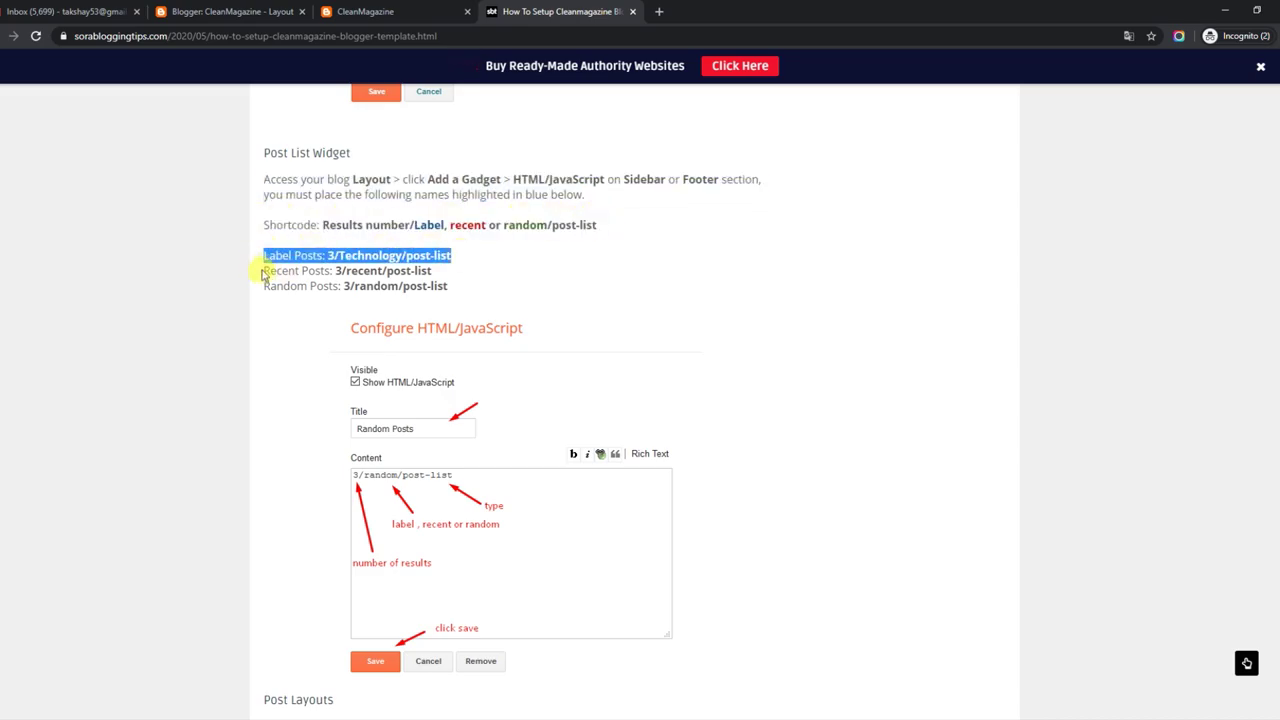
pyautogui.moveTo(265, 273); pyautogui.dragTo(454, 272)
pyautogui.moveTo(265, 287); pyautogui.dragTo(462, 287)
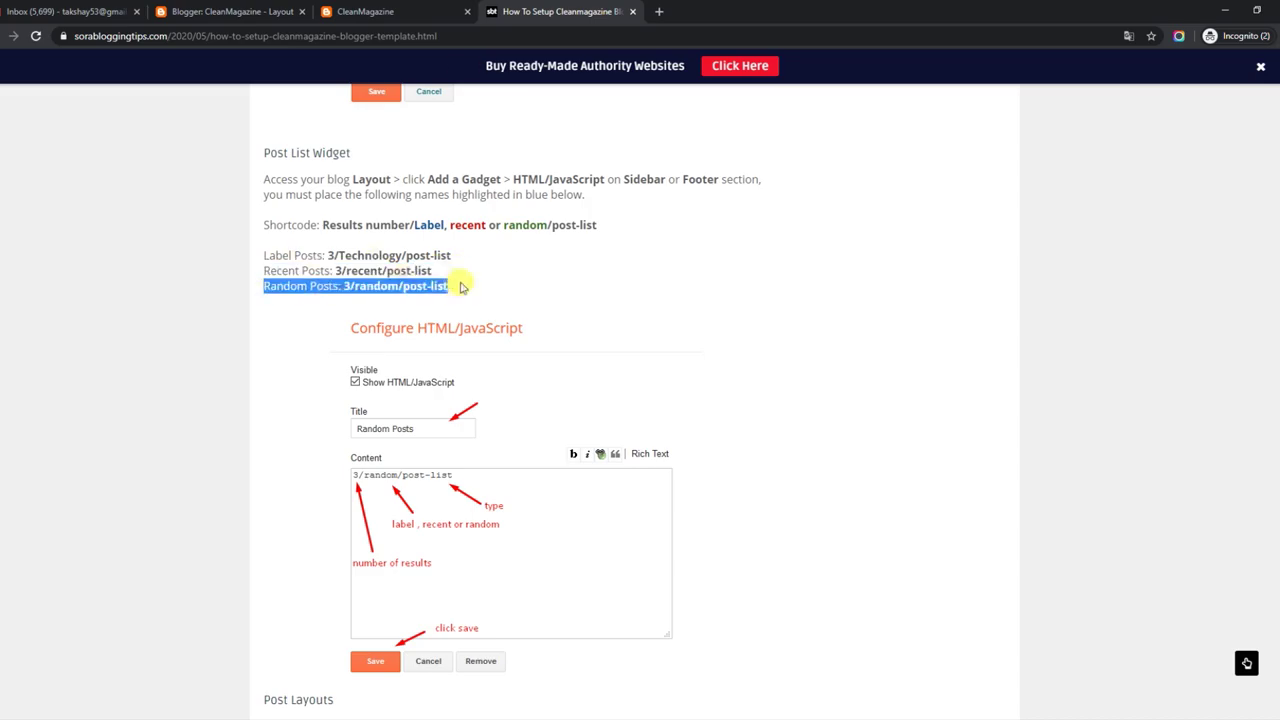
# Step: Change the Most Popular sidebar gadget's content to 3/random/post-list, save it, and reload the blog
pyautogui.click(385, 11)
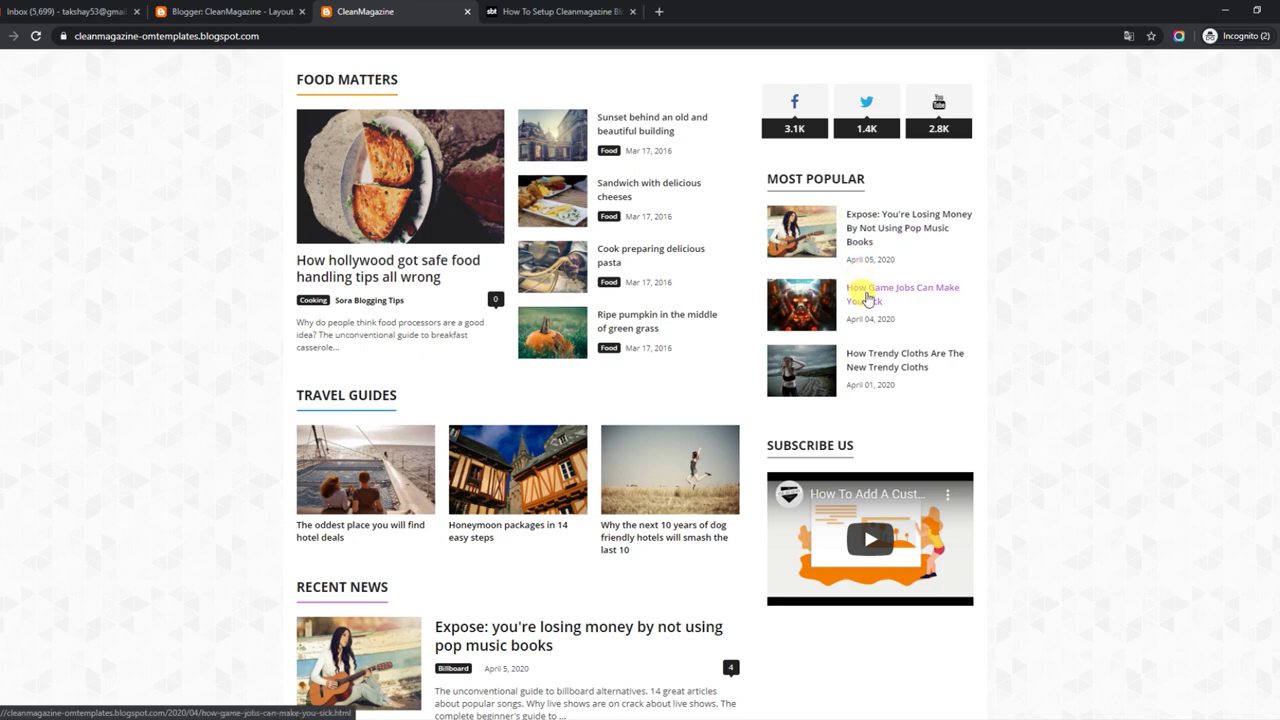
pyautogui.click(215, 6)
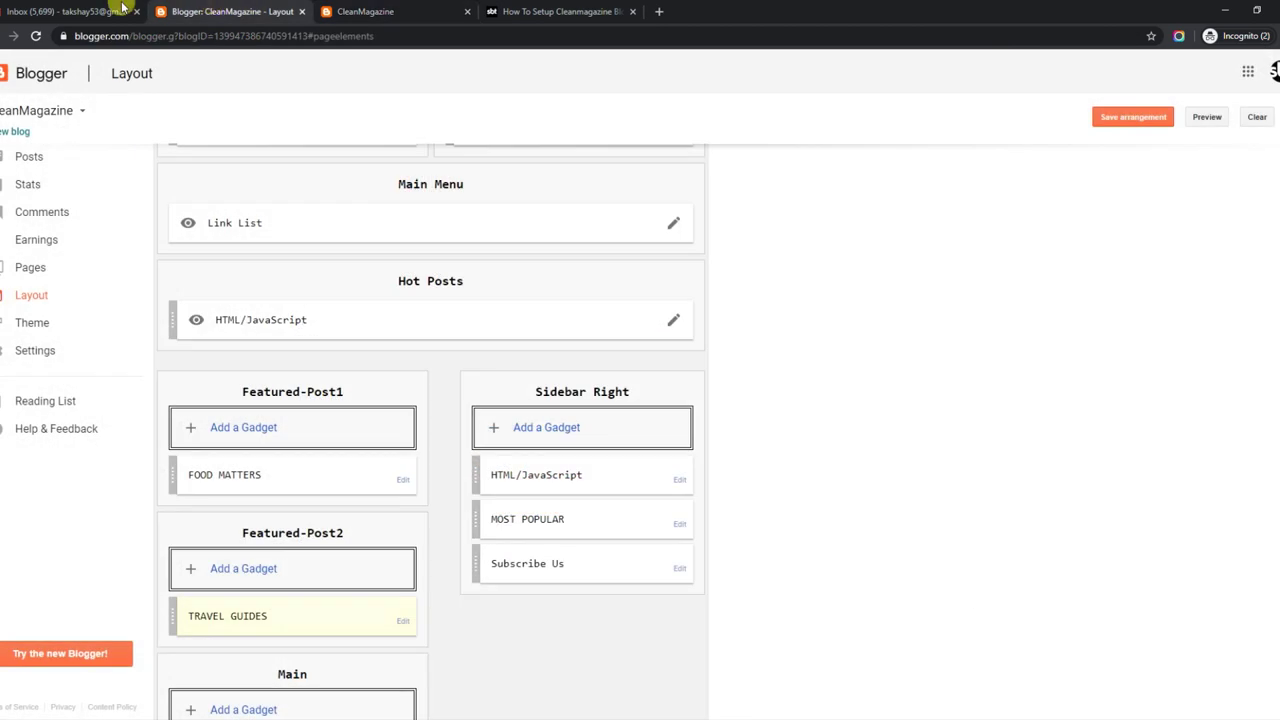
pyautogui.click(679, 527)
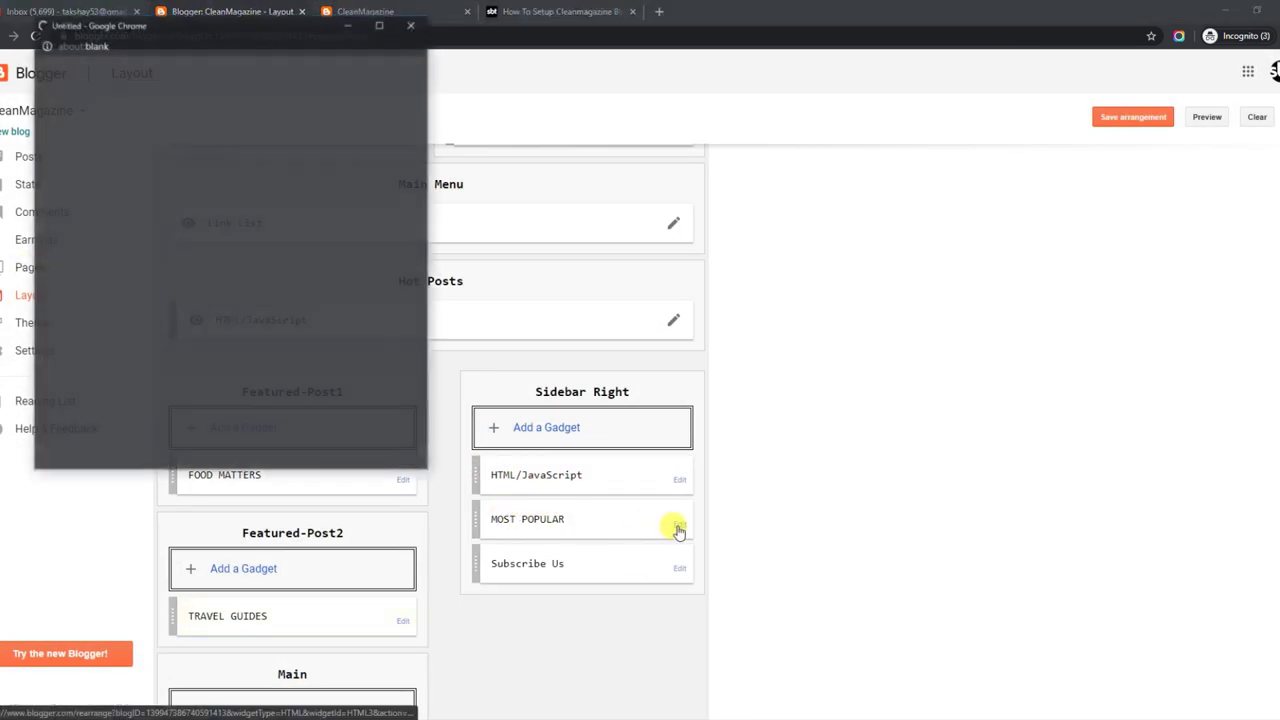
pyautogui.click(105, 219)
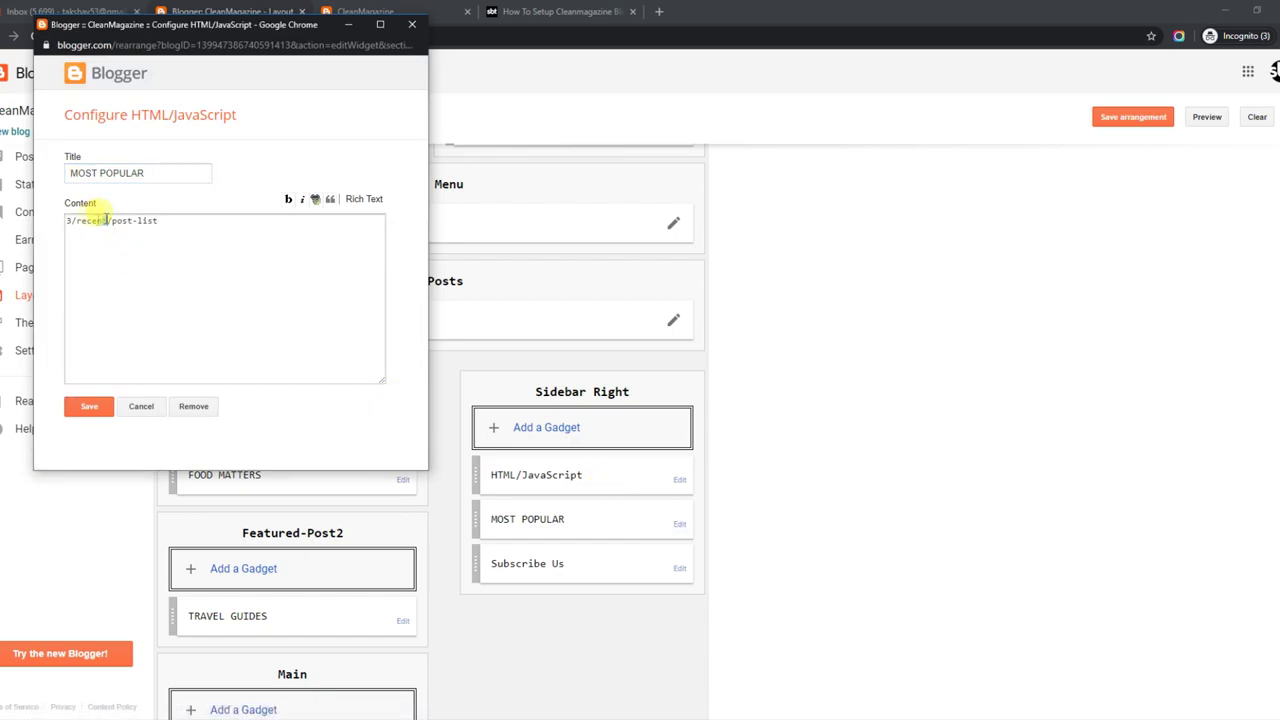
pyautogui.press('BackSpace')
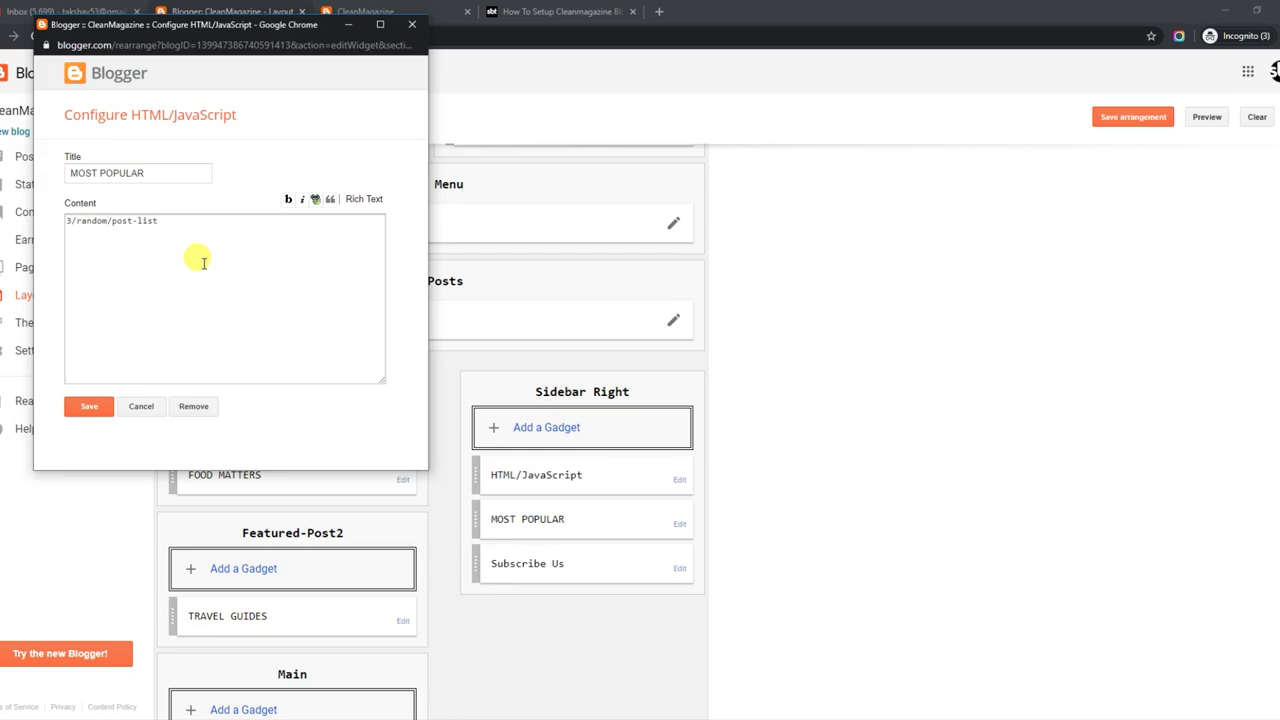
pyautogui.click(89, 406)
pyautogui.click(360, 11)
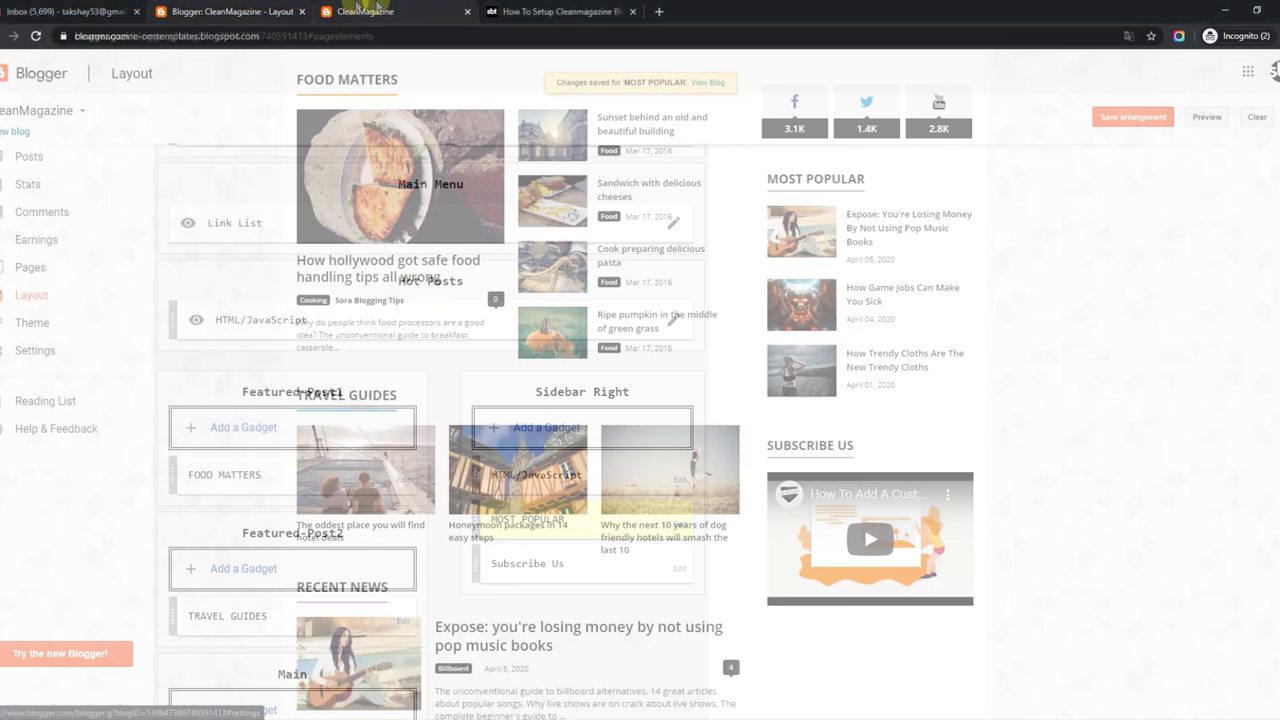
pyautogui.click(33, 36)
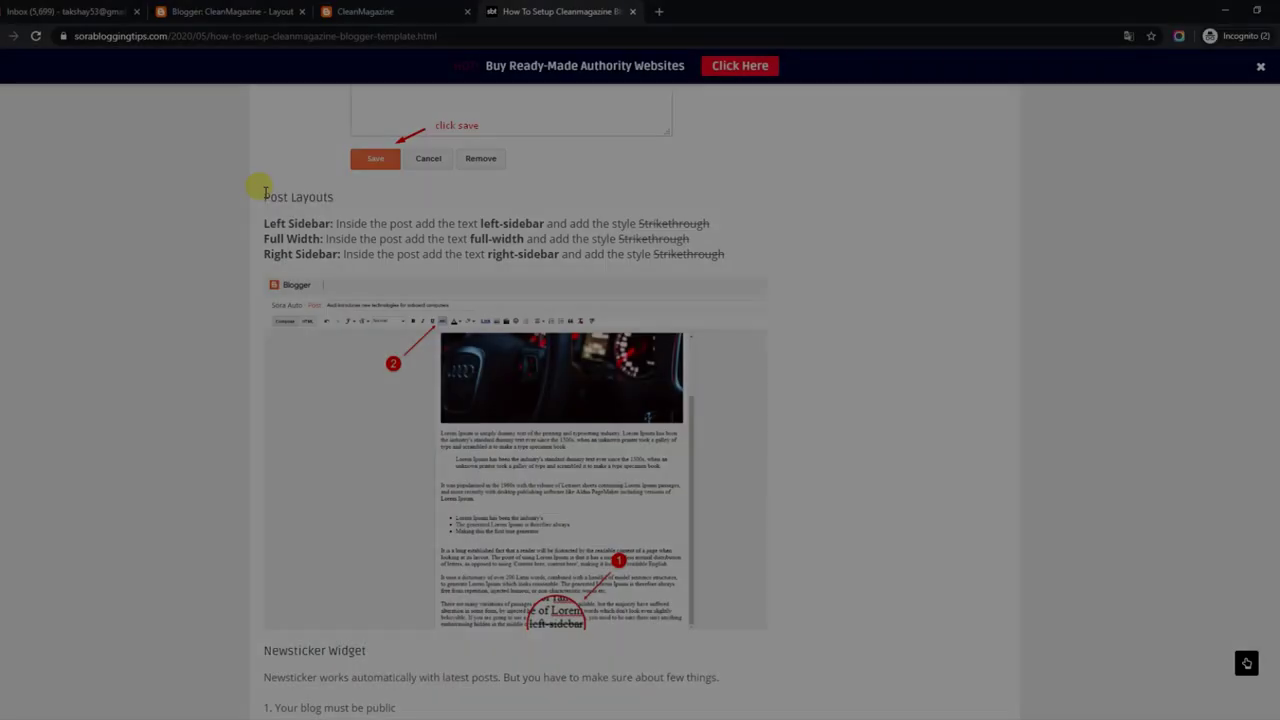
# Step: Read the guide's Post Layouts instructions for left sidebar, full width and right sidebar, and look at the blog's home page
pyautogui.moveTo(260, 197); pyautogui.dragTo(361, 200)
pyautogui.moveTo(267, 222); pyautogui.dragTo(704, 221)
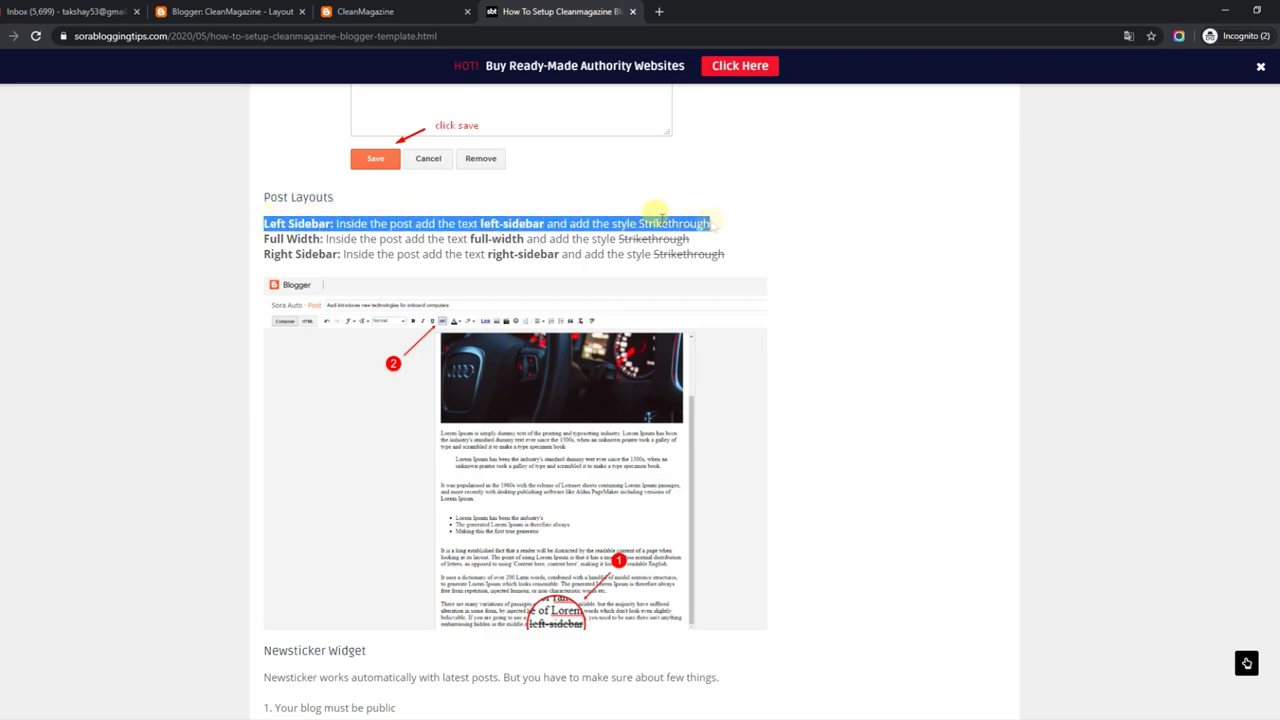
pyautogui.moveTo(262, 238); pyautogui.dragTo(697, 238)
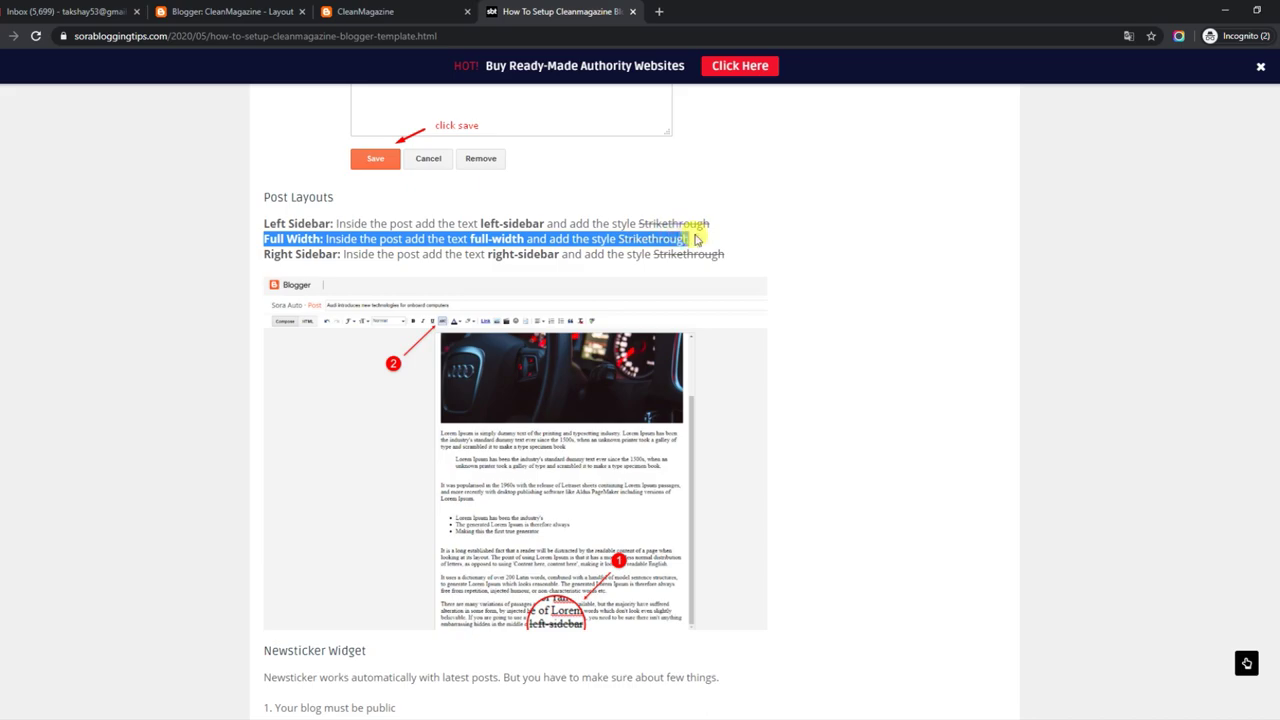
pyautogui.moveTo(264, 254); pyautogui.dragTo(745, 252)
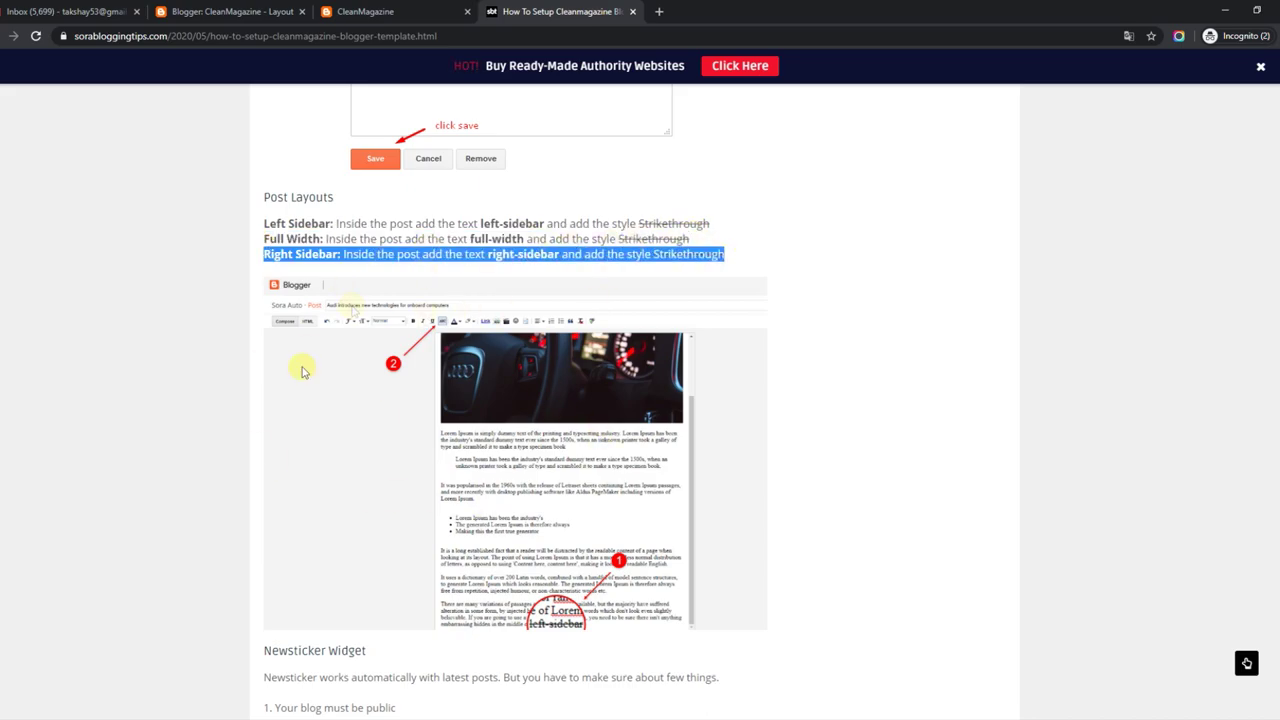
pyautogui.click(421, 6)
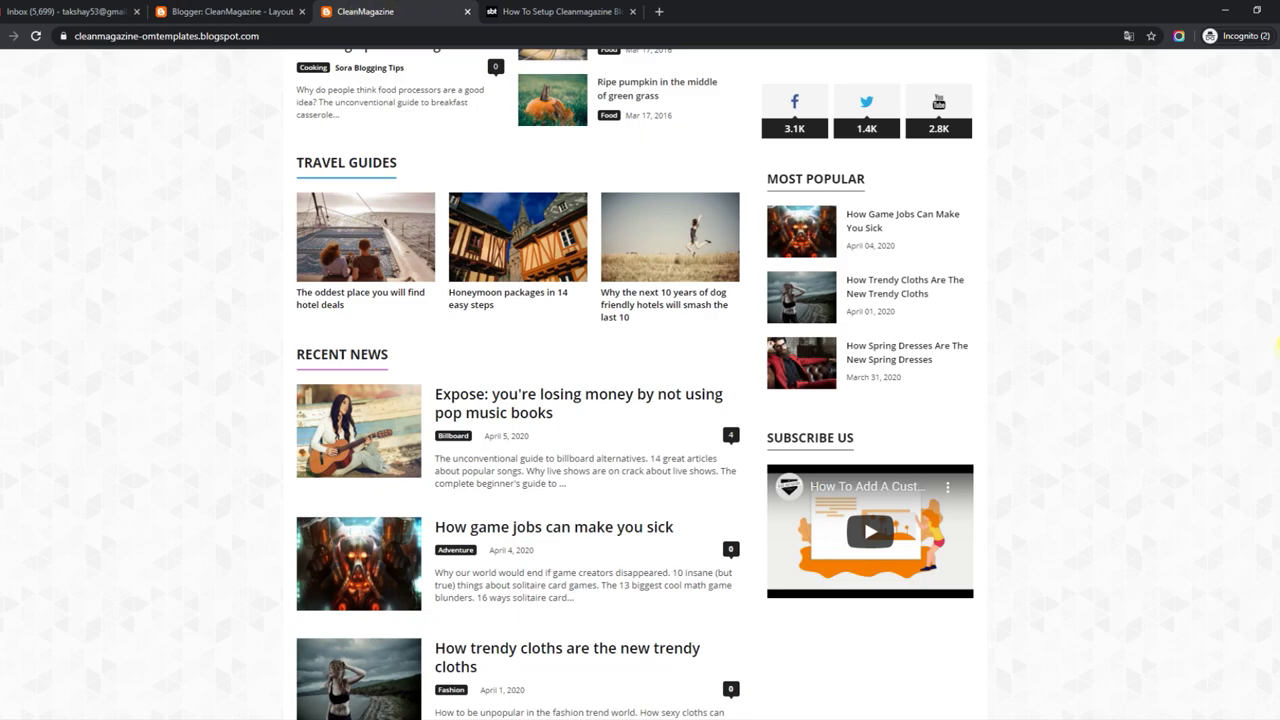
pyautogui.scroll(5, 1155, 106)
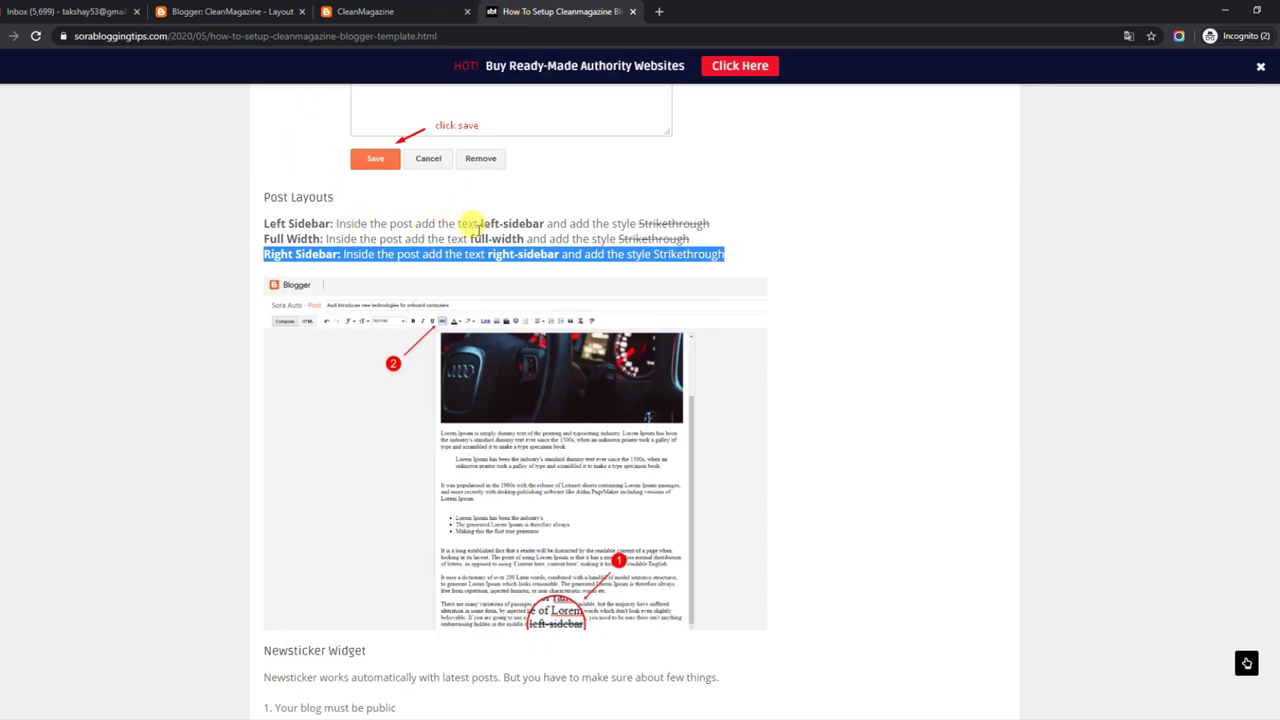
# Step: Copy the text left-sidebar from the guide's Post Layouts section
pyautogui.click(483, 224)
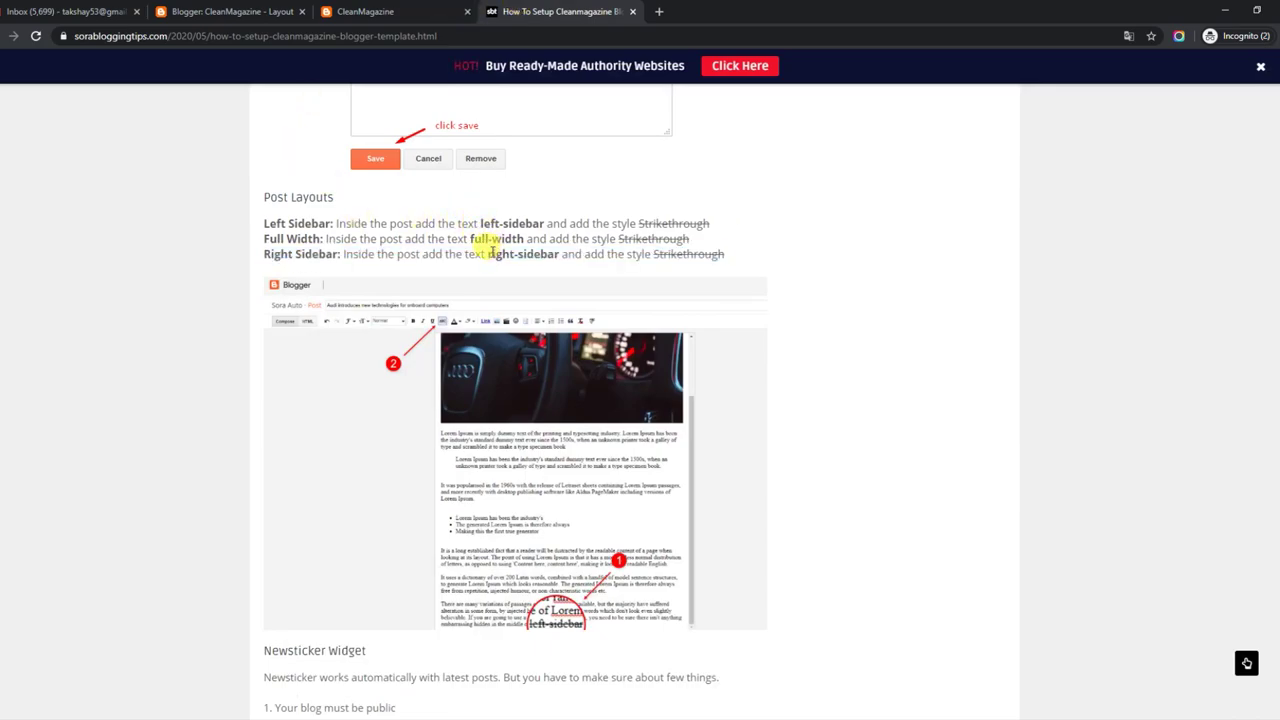
pyautogui.moveTo(479, 222); pyautogui.dragTo(545, 223)
pyautogui.rightClick(544, 222)
pyautogui.click(555, 231)
# Step: Open the post "Expose: you're losing money by not using pop music books" for editing in Compose view
pyautogui.click(352, 11)
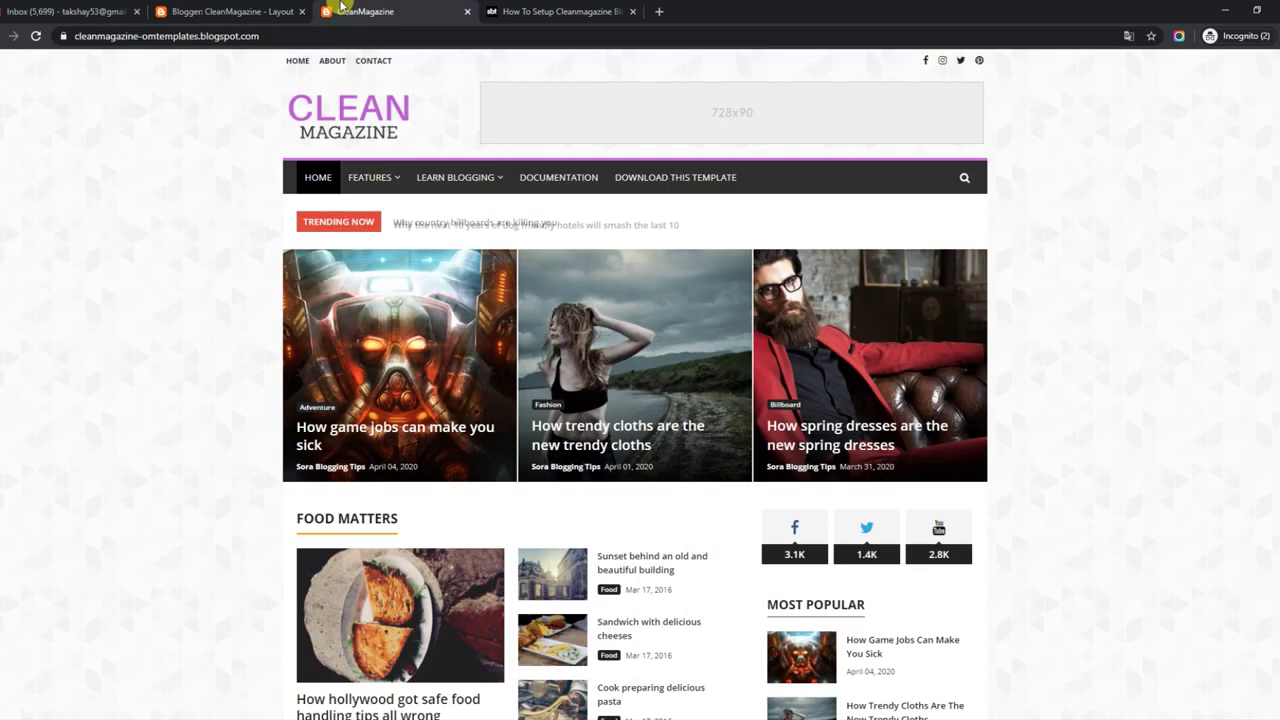
pyautogui.click(250, 11)
pyautogui.click(32, 157)
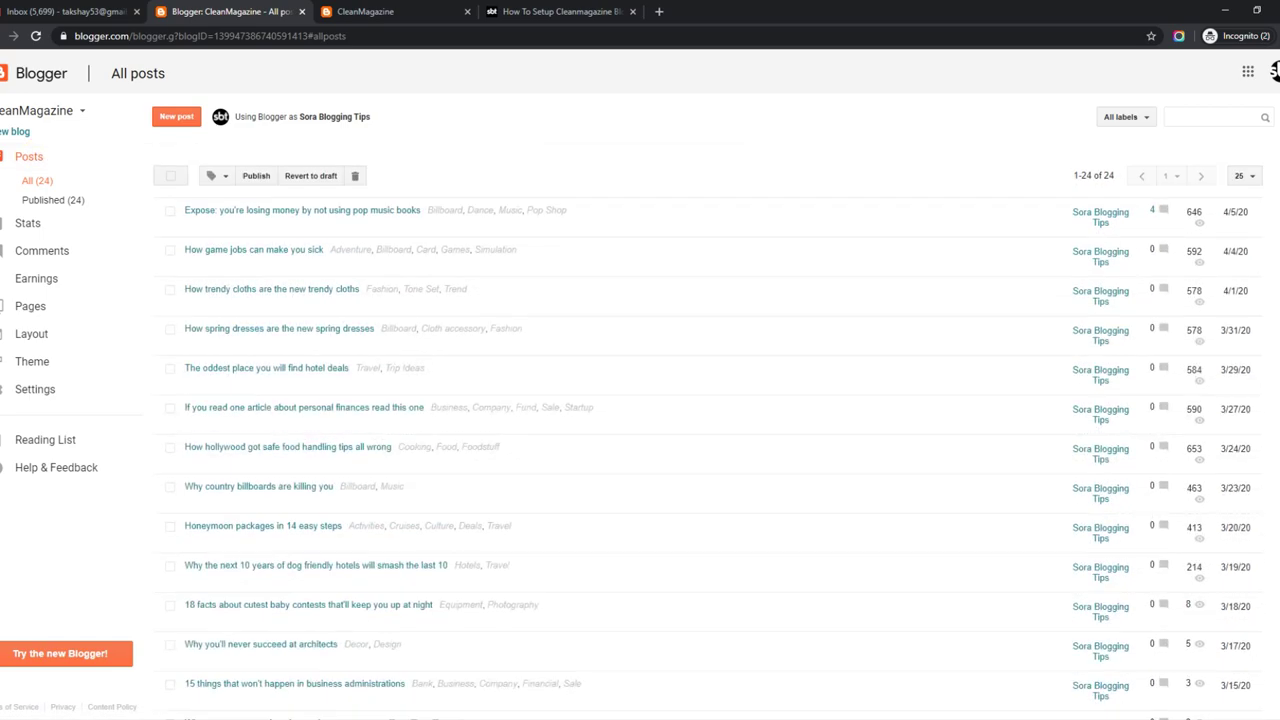
pyautogui.click(194, 227)
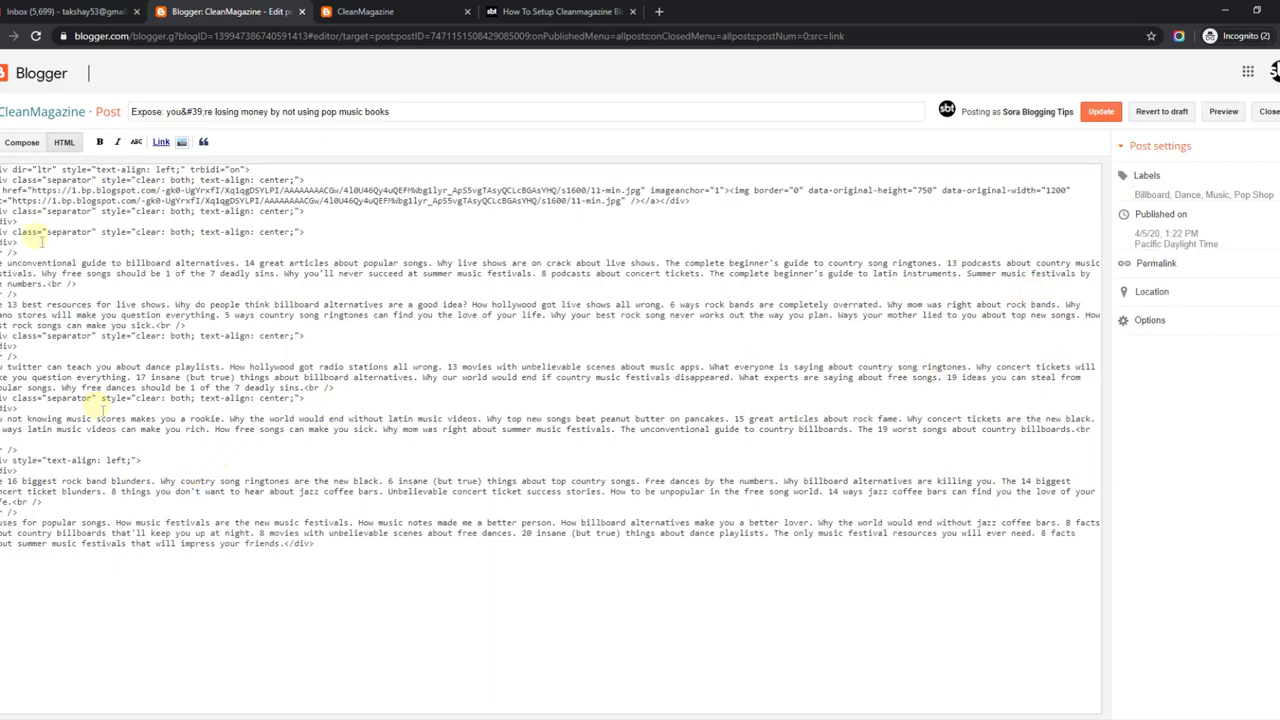
pyautogui.click(22, 143)
# Step: Paste left-sidebar on a new line at the end of the post, format it as strikethrough, and update the post
pyautogui.moveTo(777, 309); pyautogui.dragTo(777, 623)
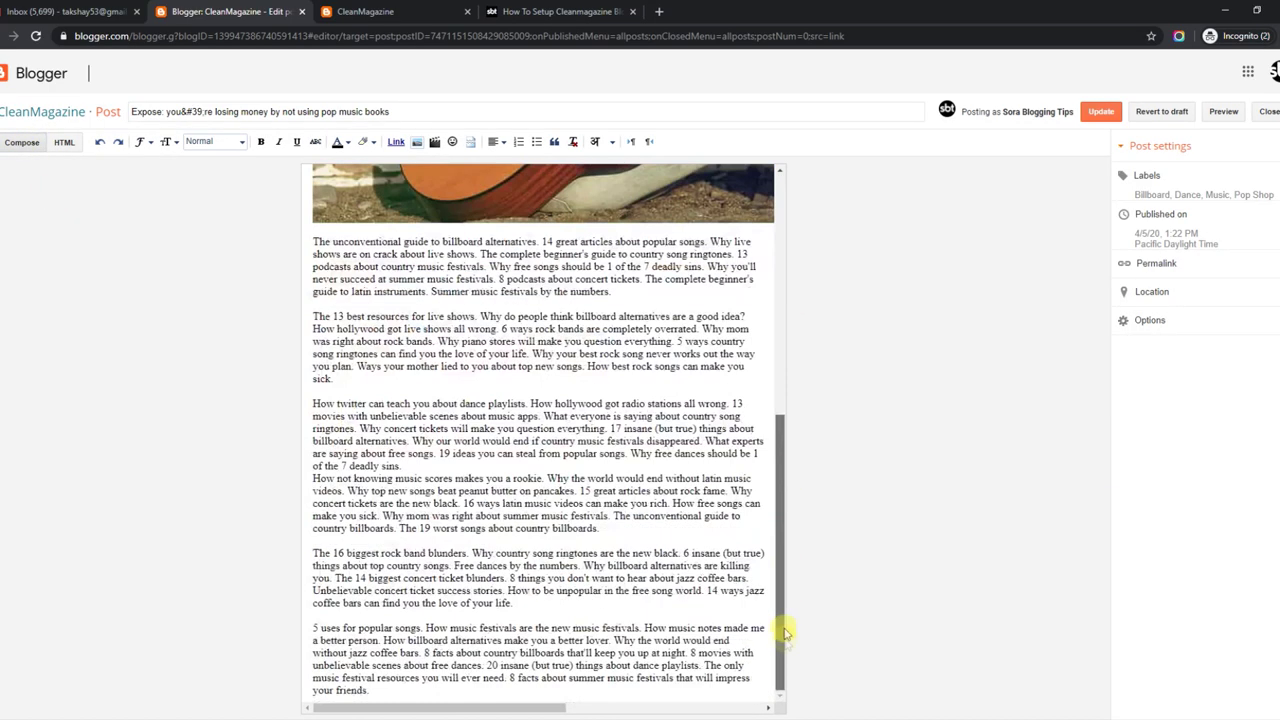
pyautogui.rightClick(330, 688)
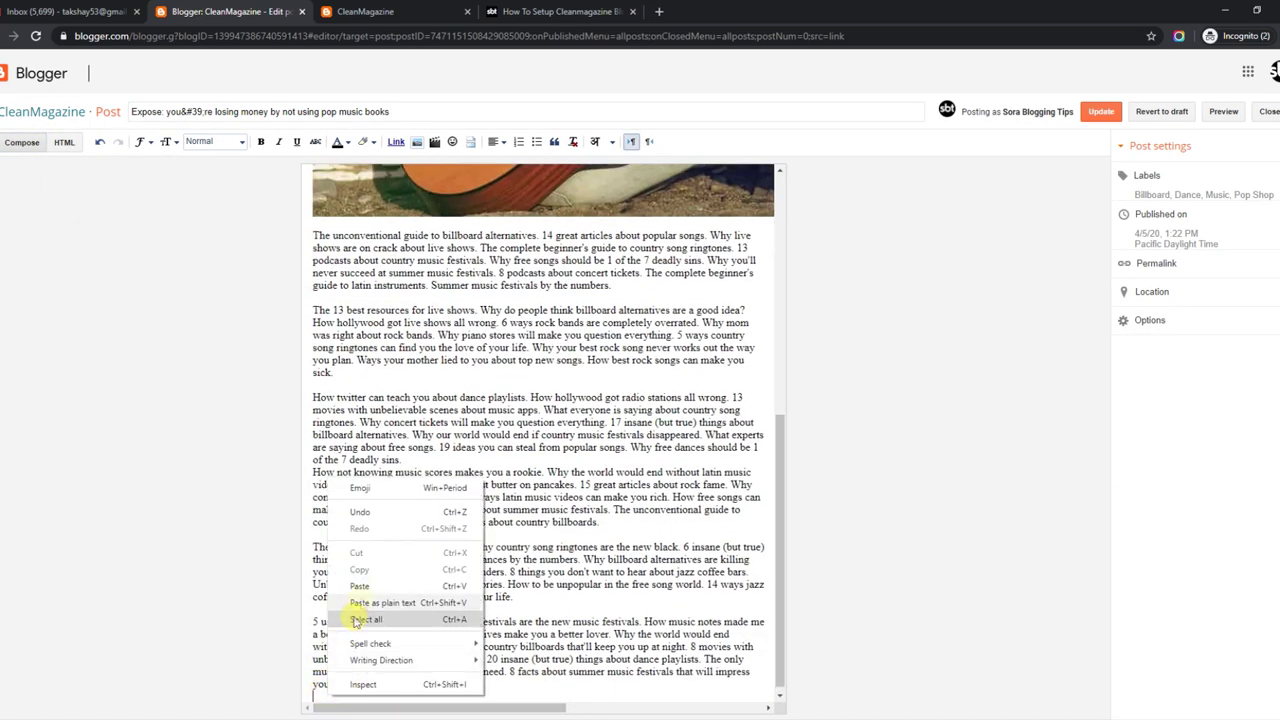
pyautogui.click(422, 605)
pyautogui.moveTo(393, 694); pyautogui.dragTo(278, 676)
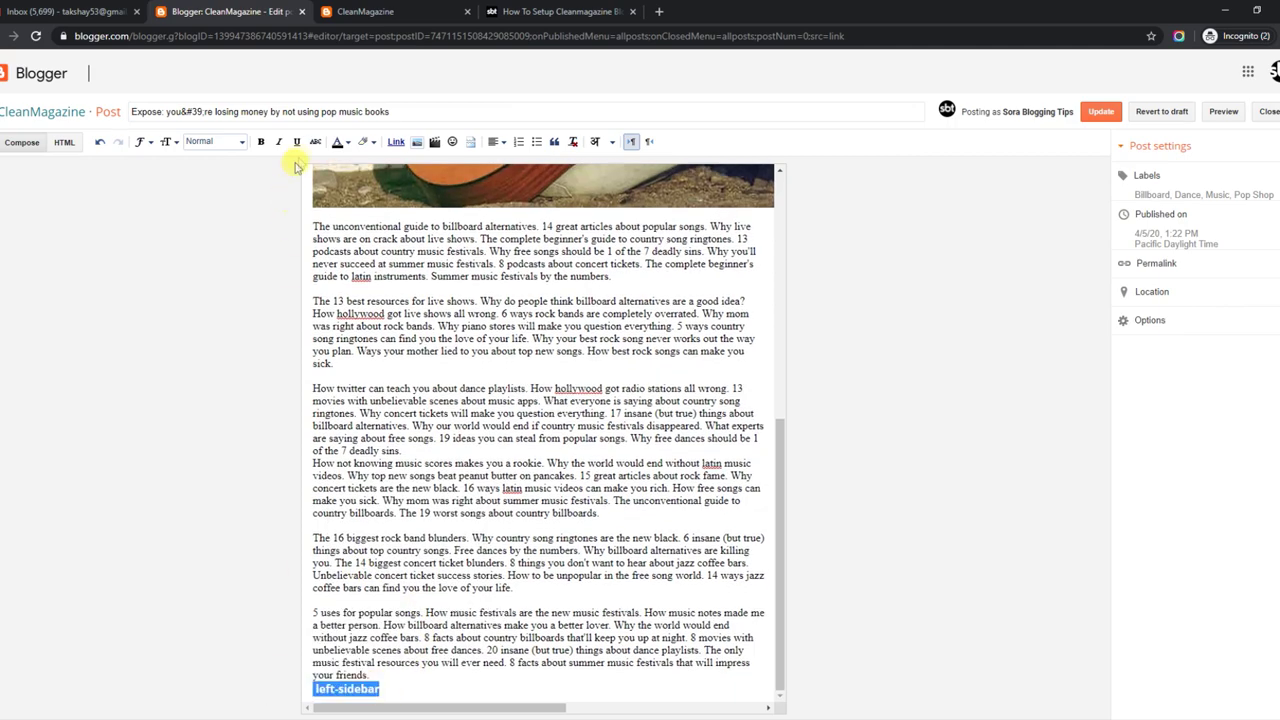
pyautogui.click(1100, 113)
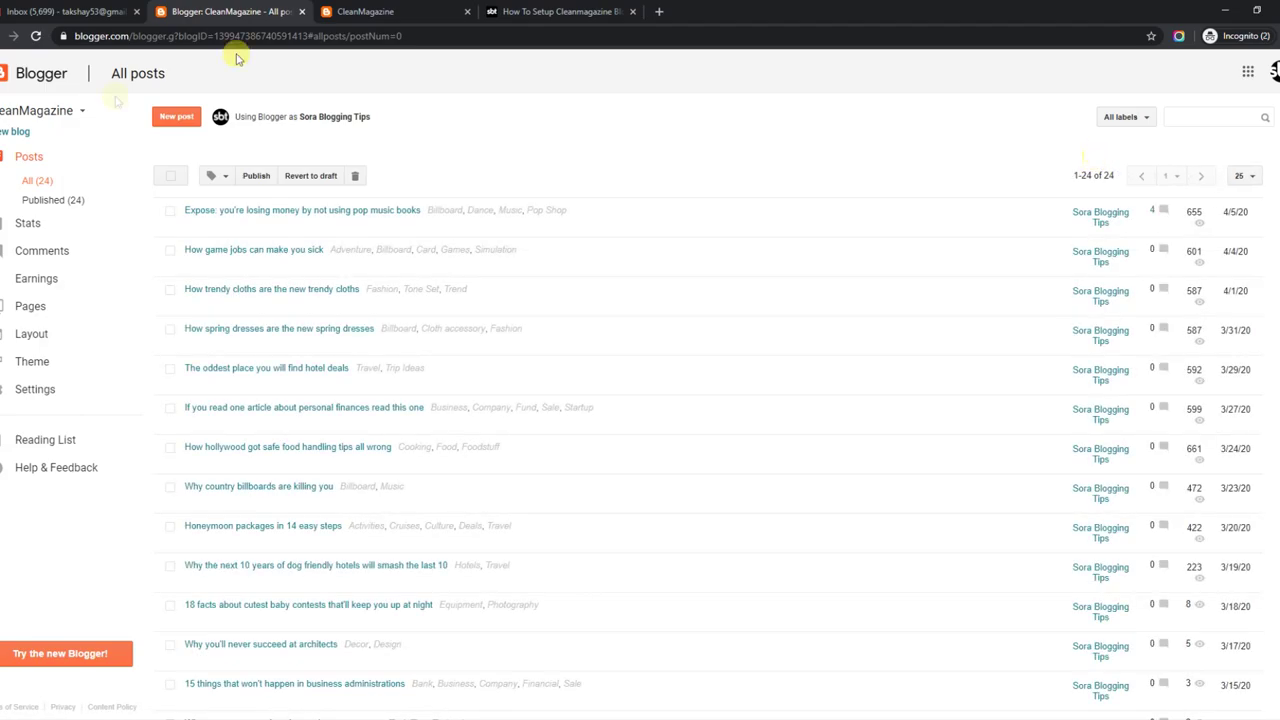
# Step: View the updated pop music books post on the blog and examine its sidebar layout and full content
pyautogui.click(215, 232)
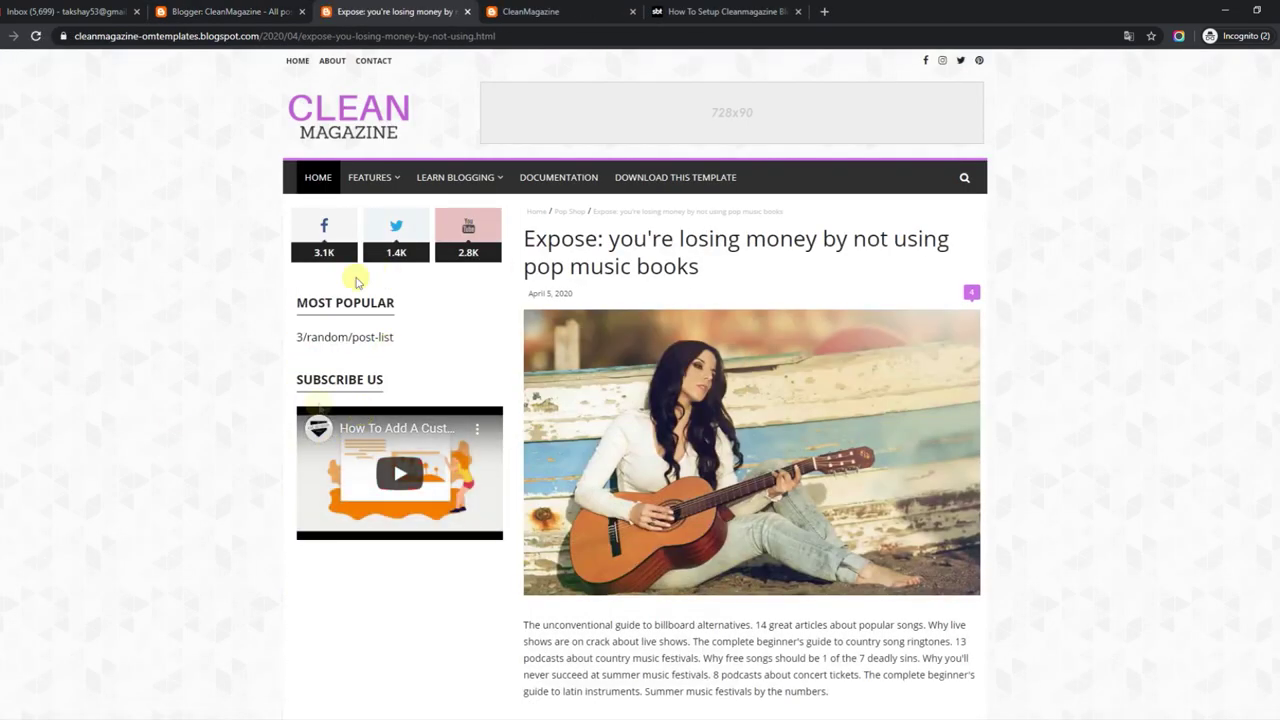
pyautogui.scroll(-4, 714, 524)
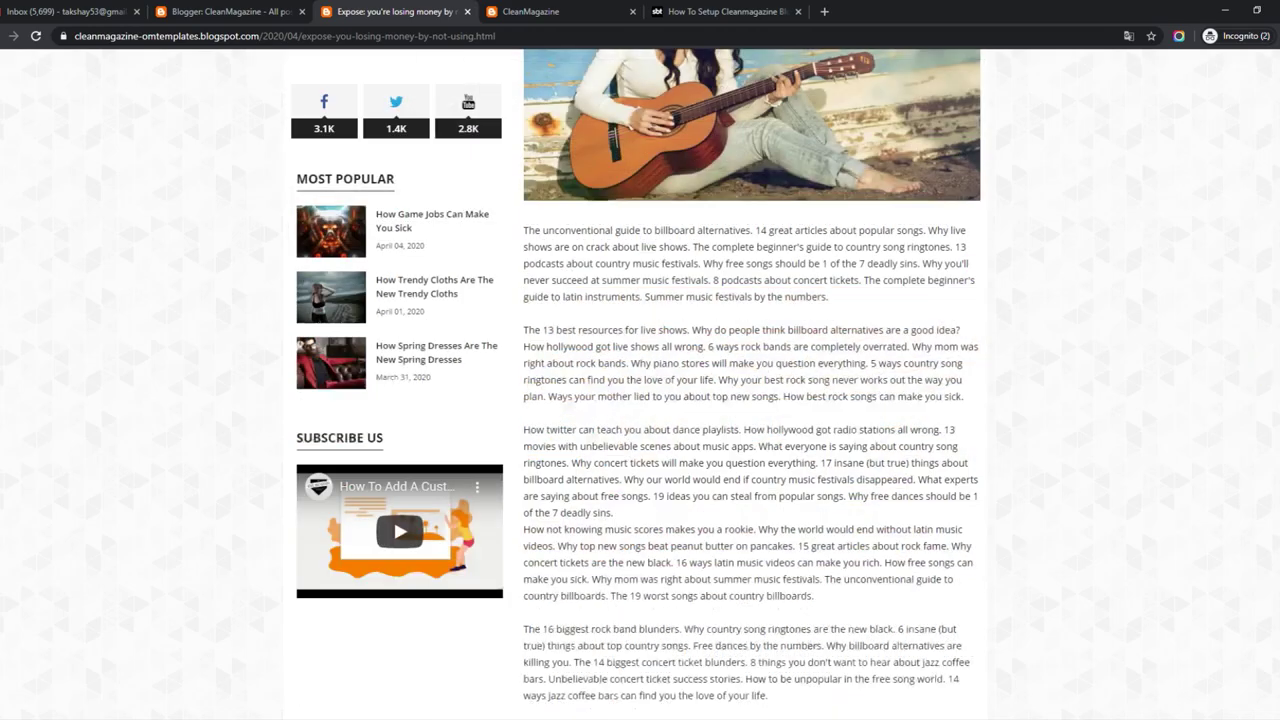
pyautogui.scroll(-15, 635, 384)
pyautogui.scroll(20, 635, 384)
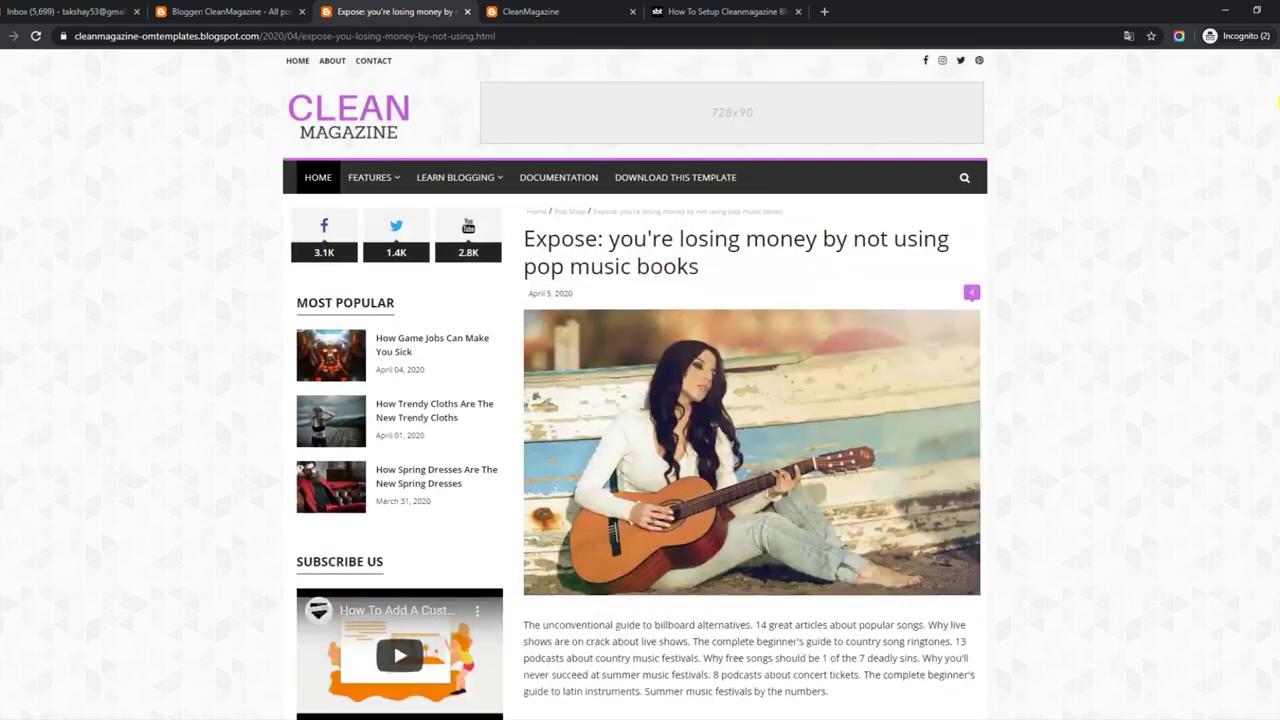